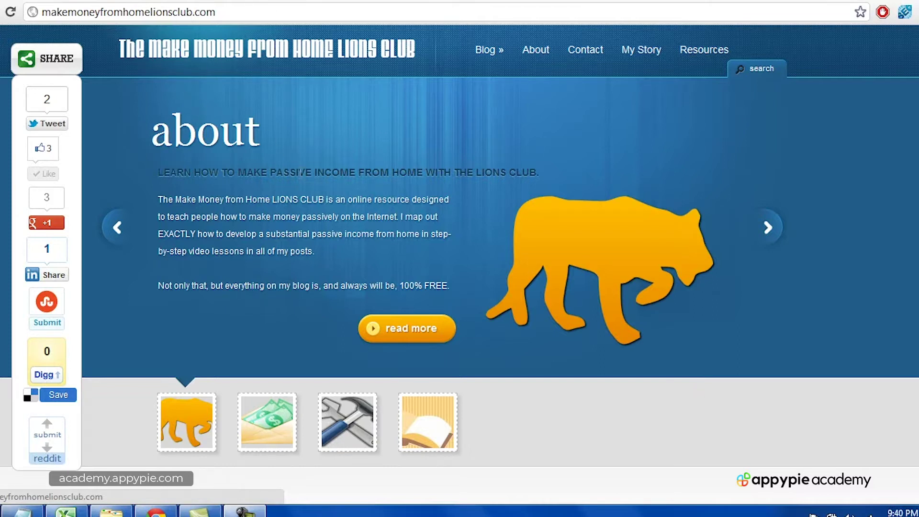
Bring up the How to Become a Professional Ticket Broker website's home page.
click(578, 1)
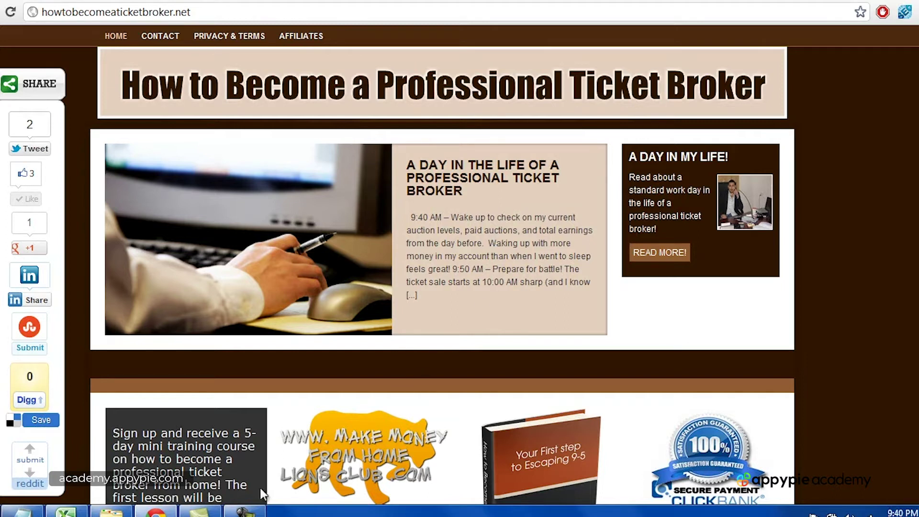
click(244, 510)
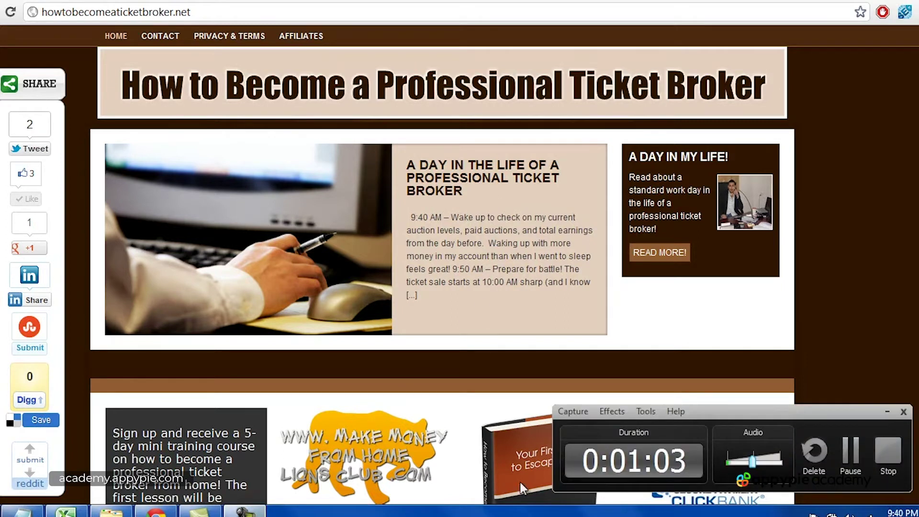
click(891, 457)
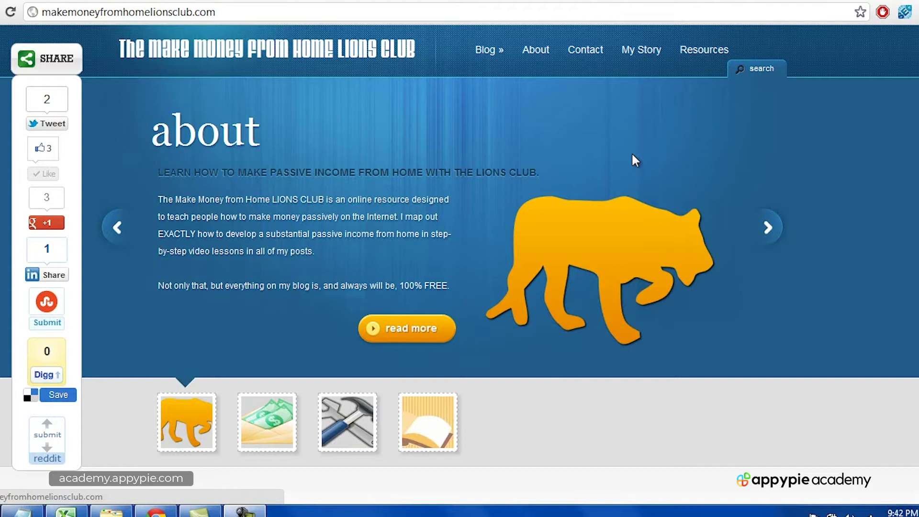
Open the Lions Club site's Resources page, expand Premium Themes for WordPress and follow the Woo Themes link.
click(641, 50)
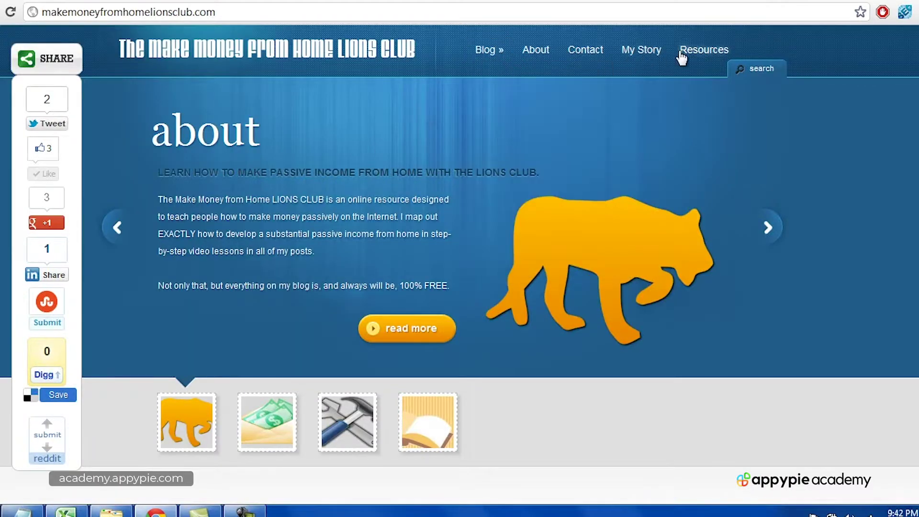
click(699, 56)
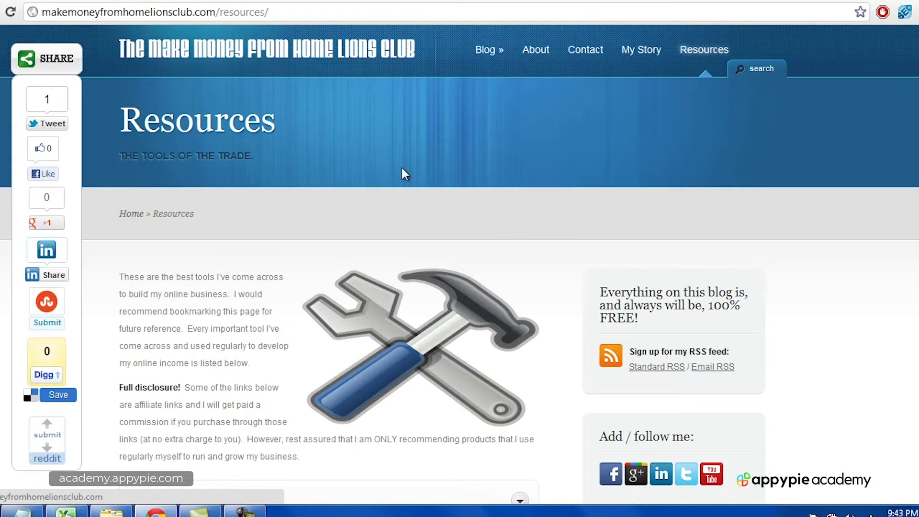
scroll(287, 266, down, 8)
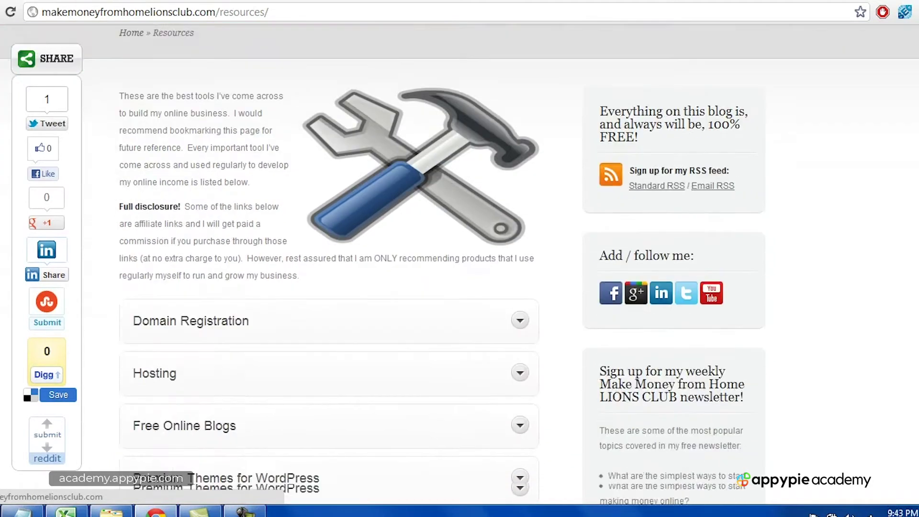
click(287, 259)
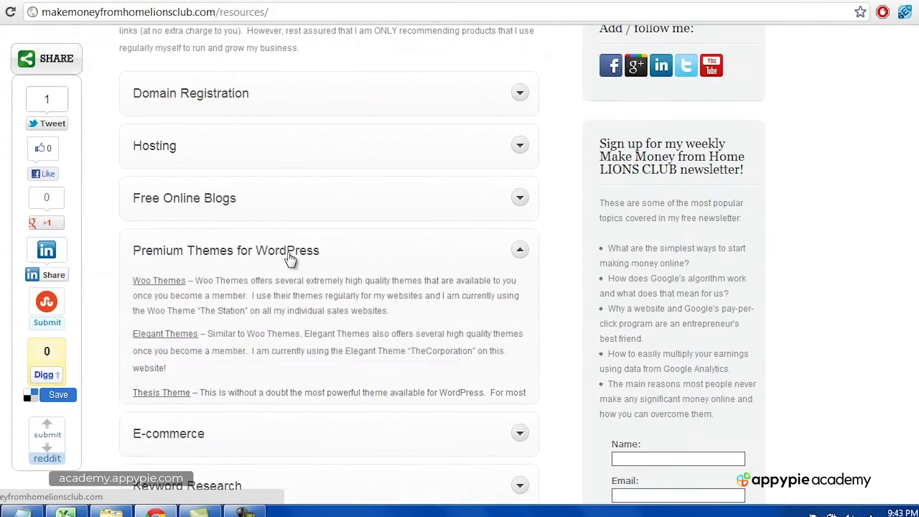
click(176, 287)
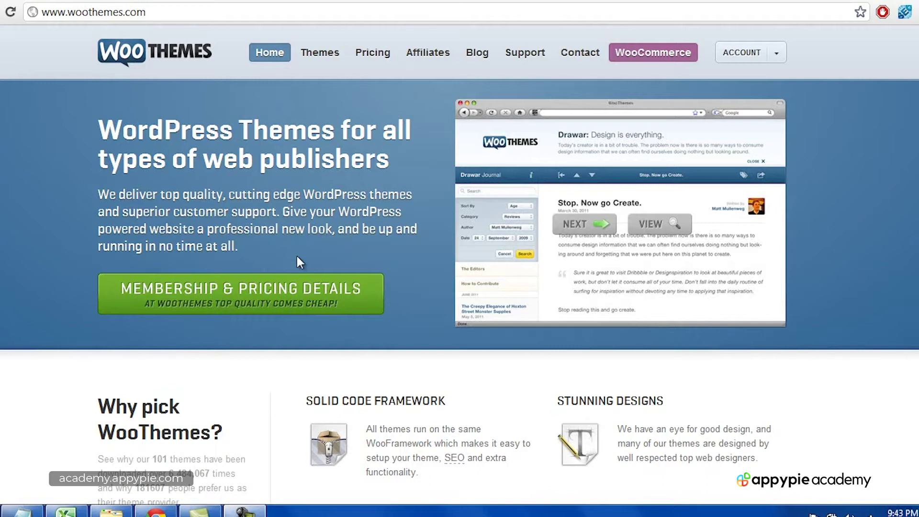
Open the WooThemes themes gallery and browse the first page of available themes.
click(318, 54)
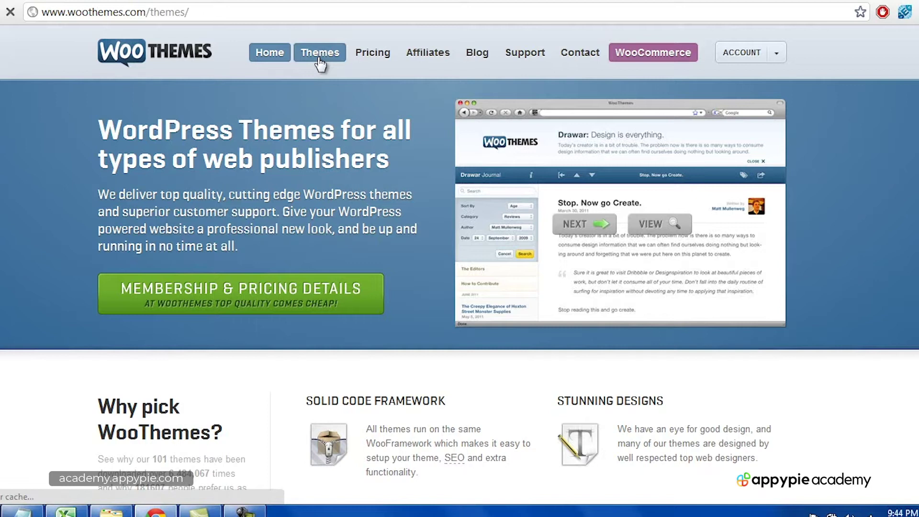
scroll(459, 263, down, 7)
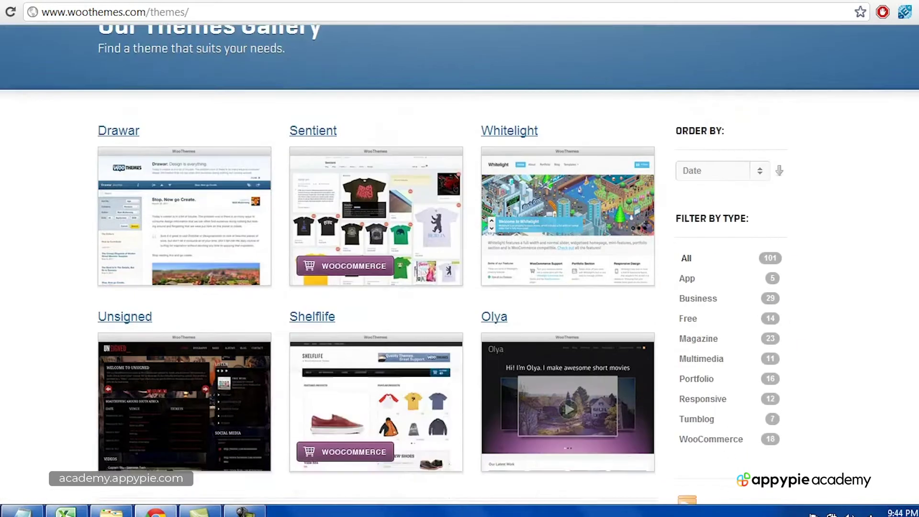
scroll(459, 263, down, 8)
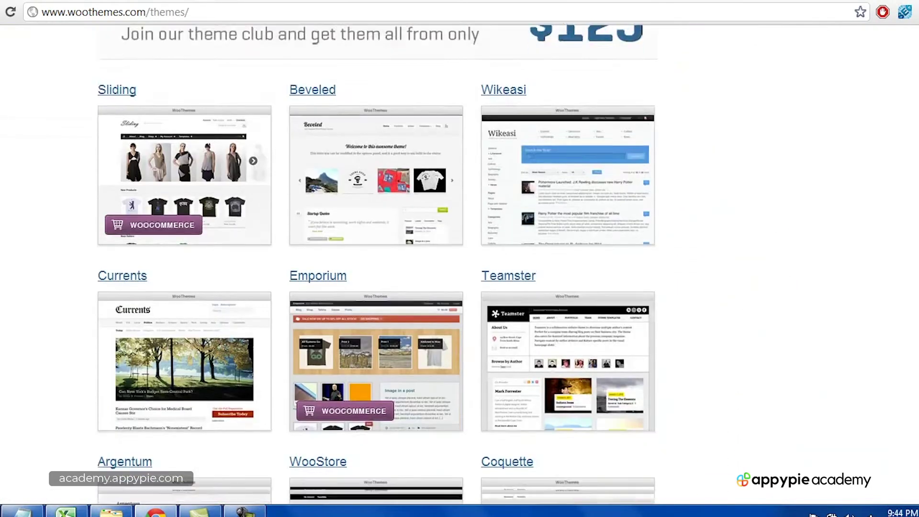
scroll(565, 268, down, 7)
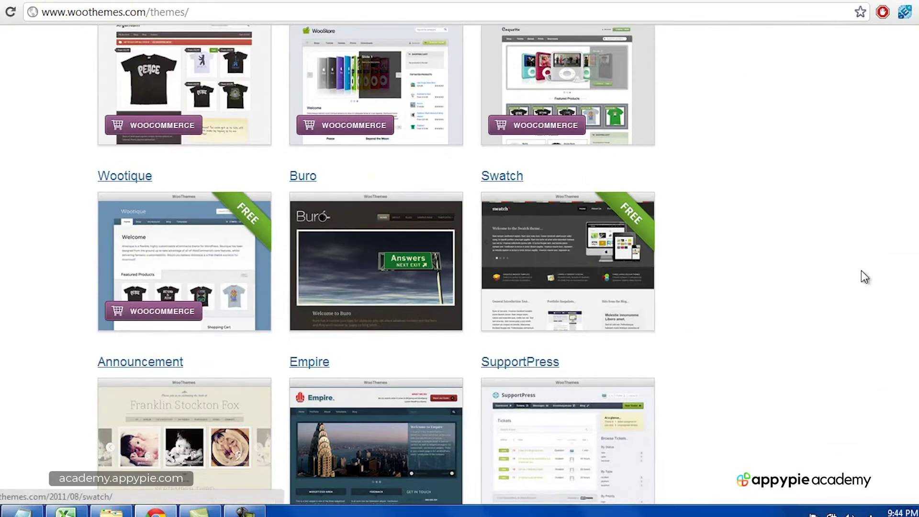
scroll(459, 263, down, 5)
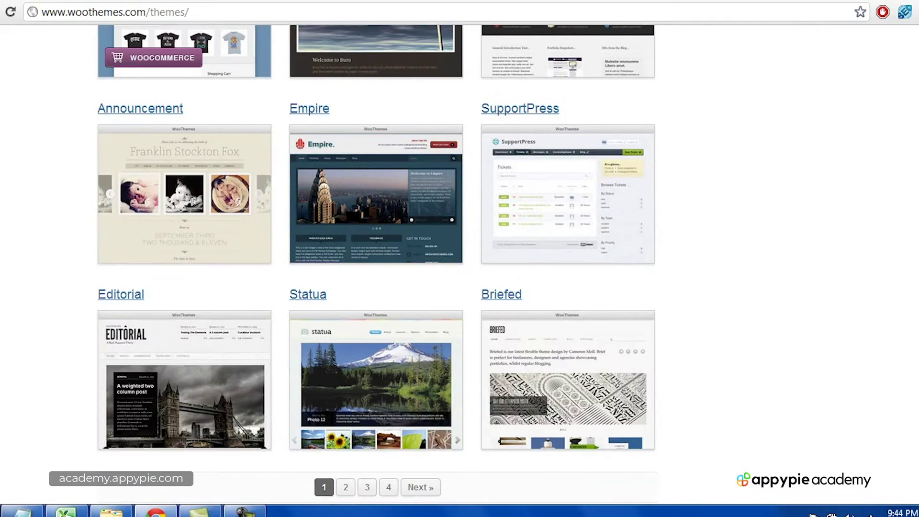
Open the Empire theme's page from the gallery and review its list of unique features.
right_click(355, 197)
key(Escape)
click(355, 197)
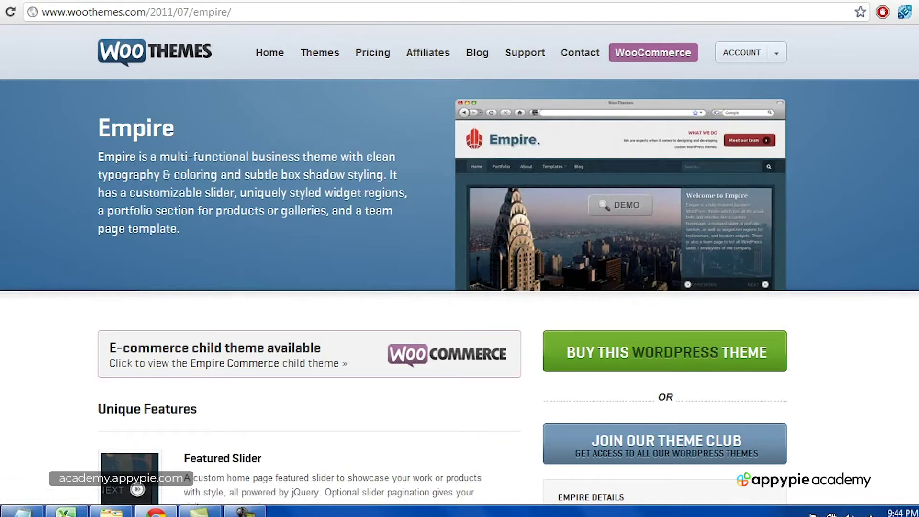
scroll(641, 191, down, 3)
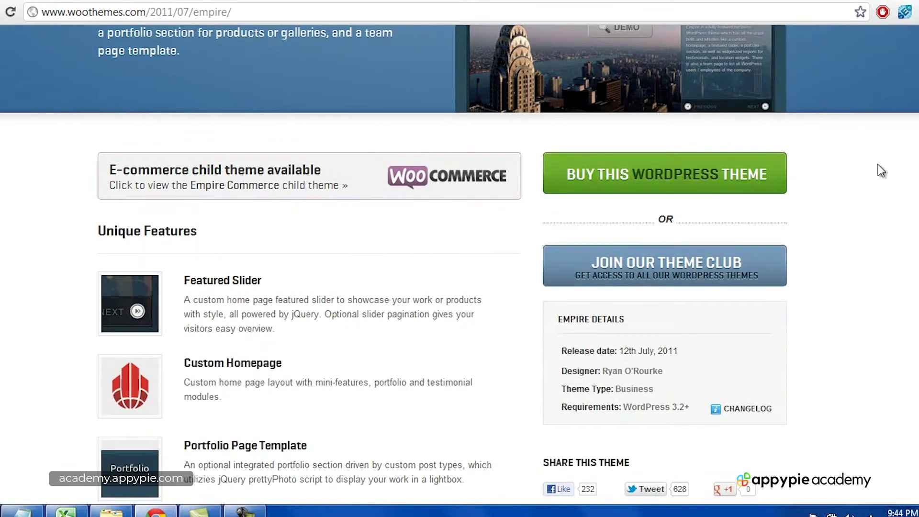
scroll(883, 171, down, 4)
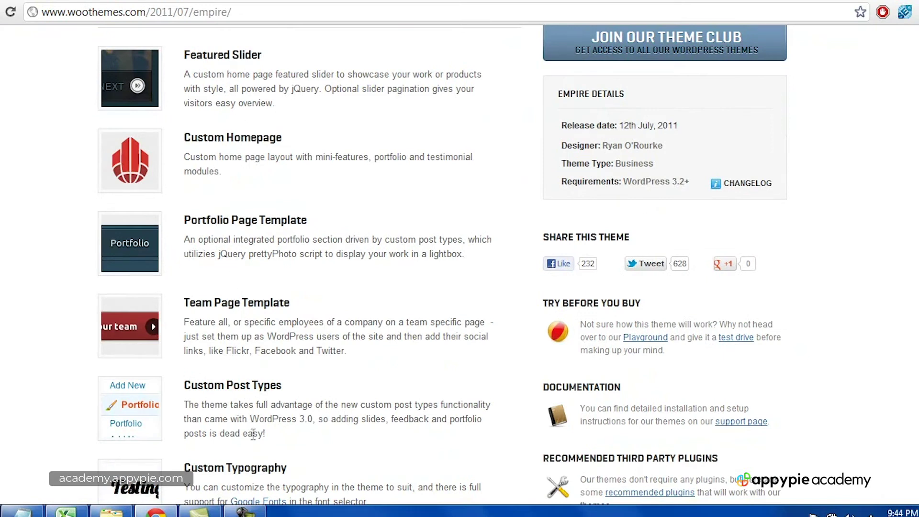
scroll(282, 442, down, 3)
scroll(344, 375, down, 4)
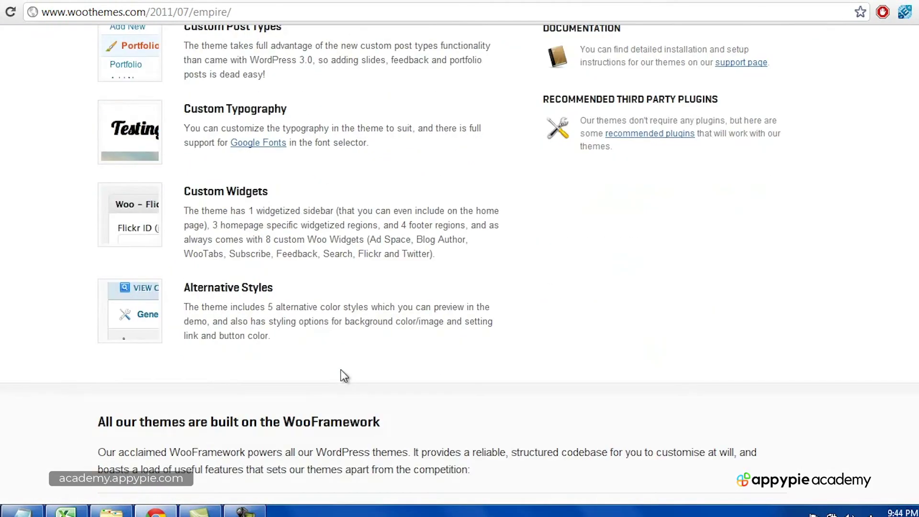
scroll(344, 376, down, 4)
scroll(344, 376, down, 4)
scroll(344, 376, up, 20)
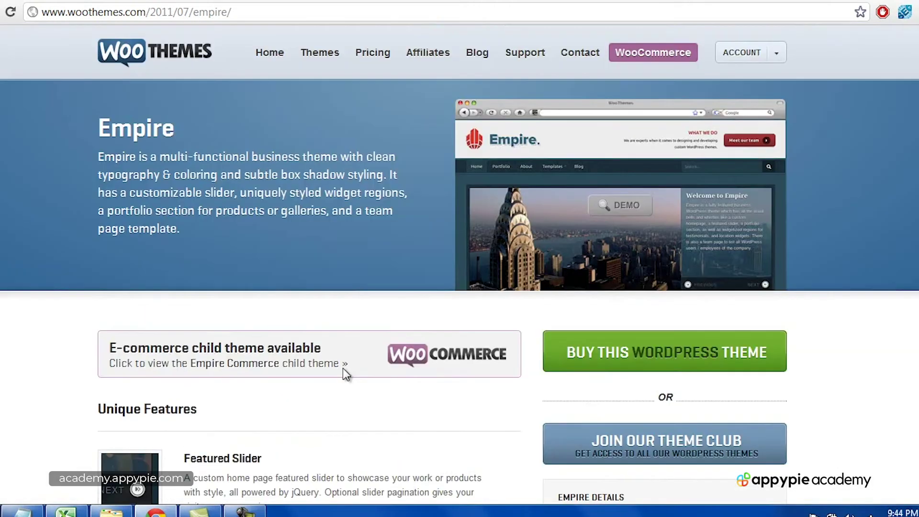
Open the Empire theme's demo and examine its homepage slides, widget areas and Portfolio page.
click(616, 209)
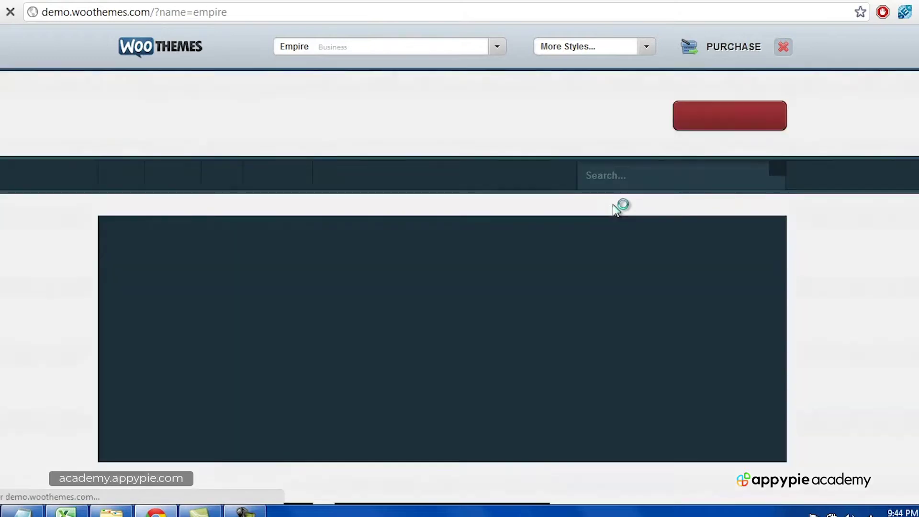
mouse_move(284, 181)
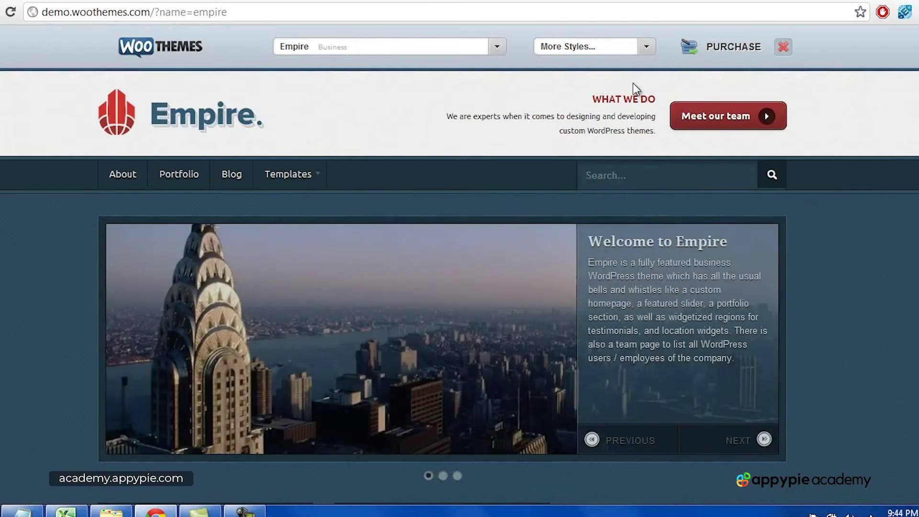
click(458, 476)
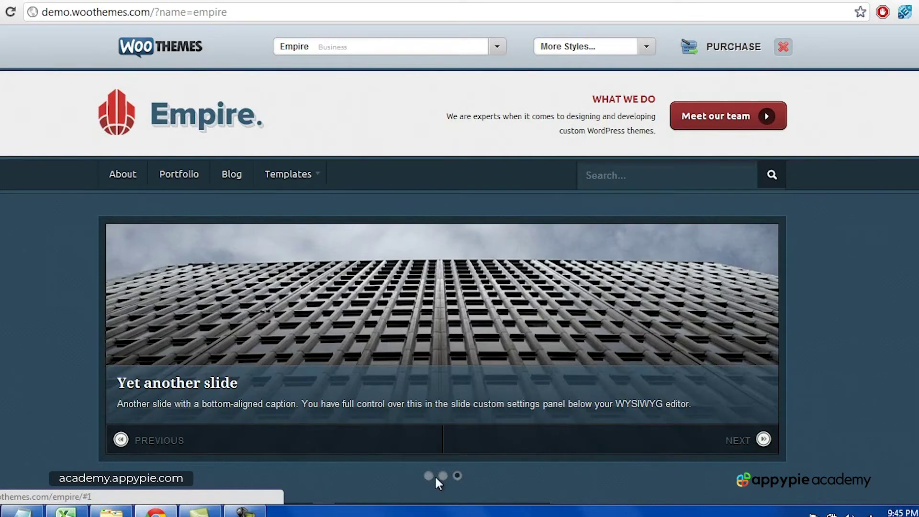
click(442, 475)
scroll(909, 341, down, 8)
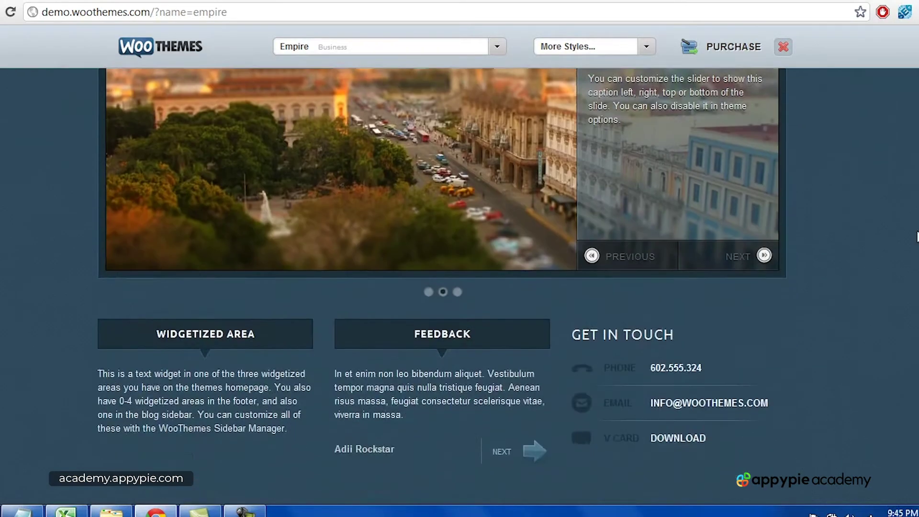
scroll(459, 287, up, 9)
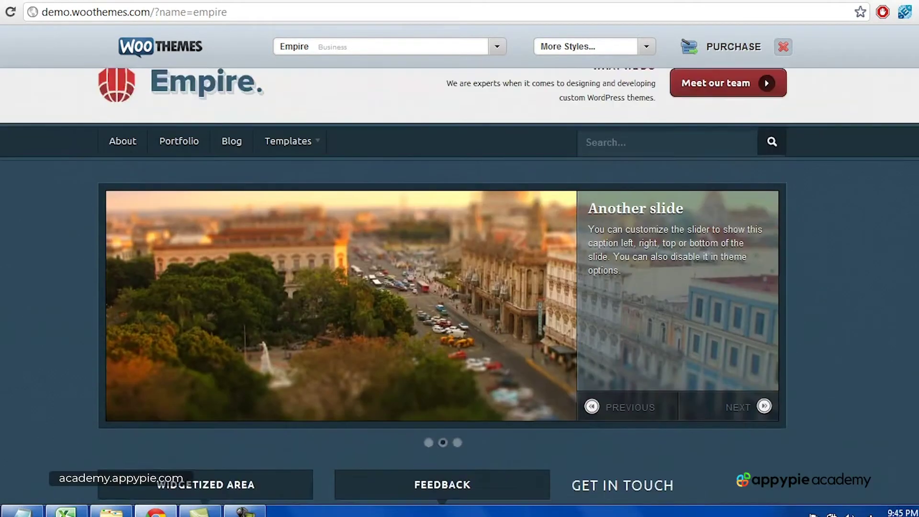
click(191, 187)
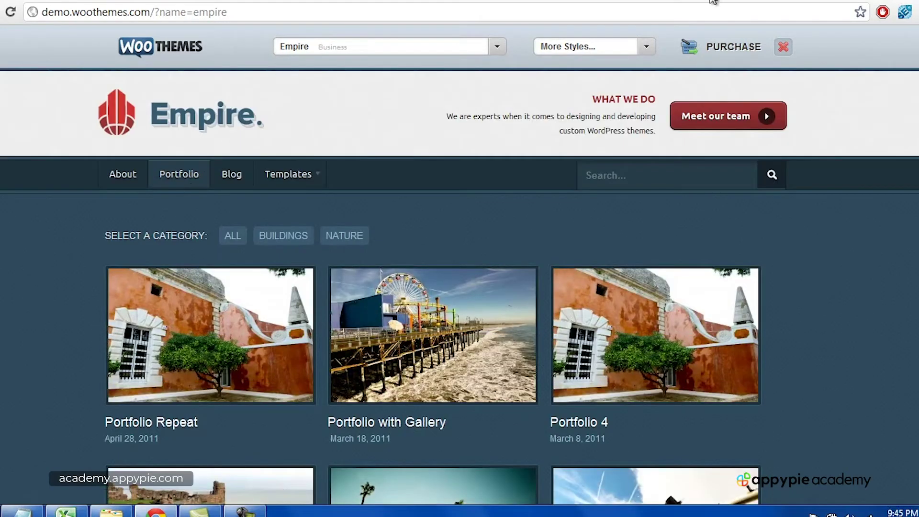
Return to the WooThemes gallery page and search the site for "aperture".
click(694, 1)
click(603, 1)
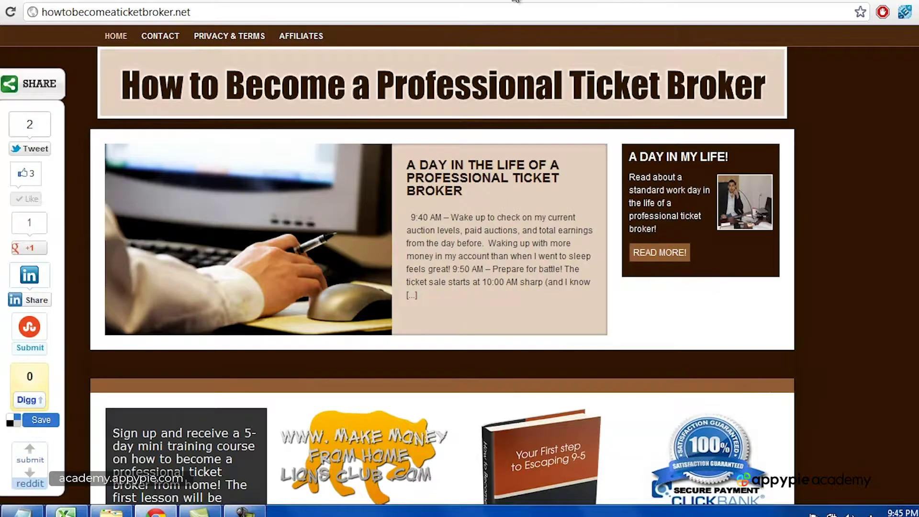
click(502, 1)
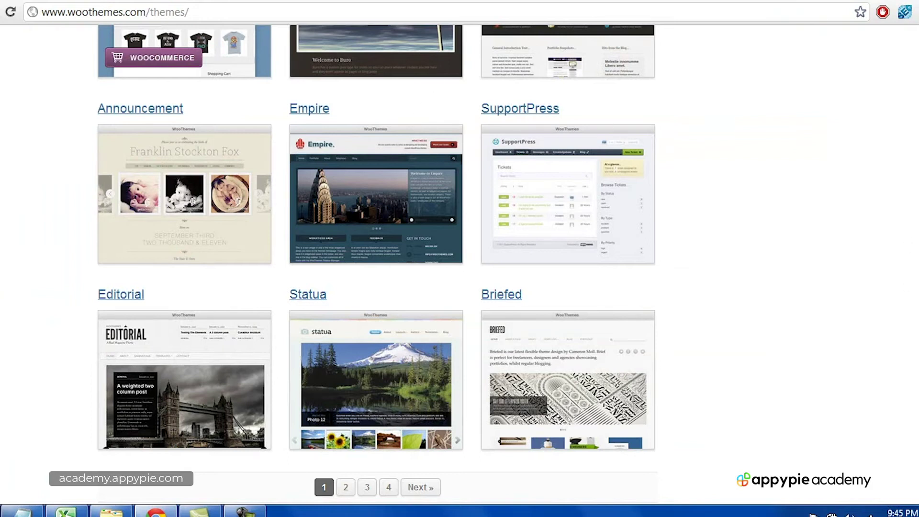
scroll(459, 263, down, 7)
click(656, 284)
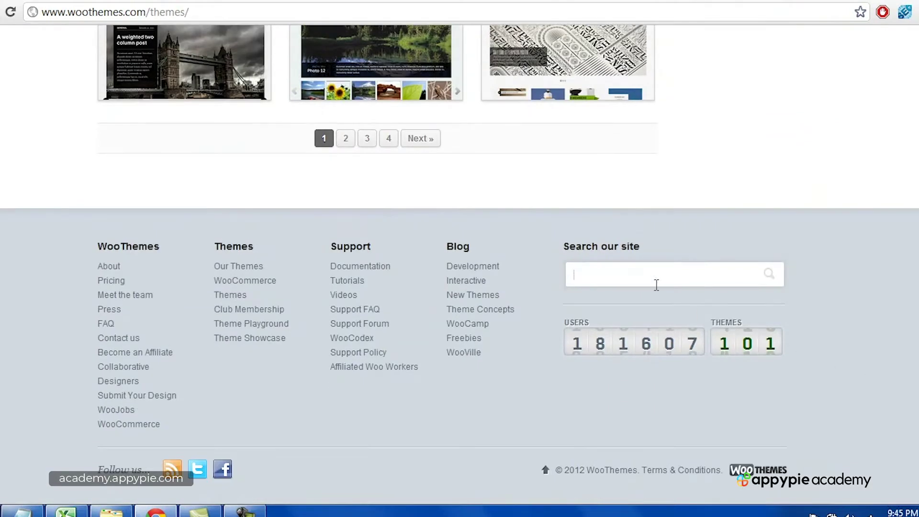
text(aperture)
key(Return)
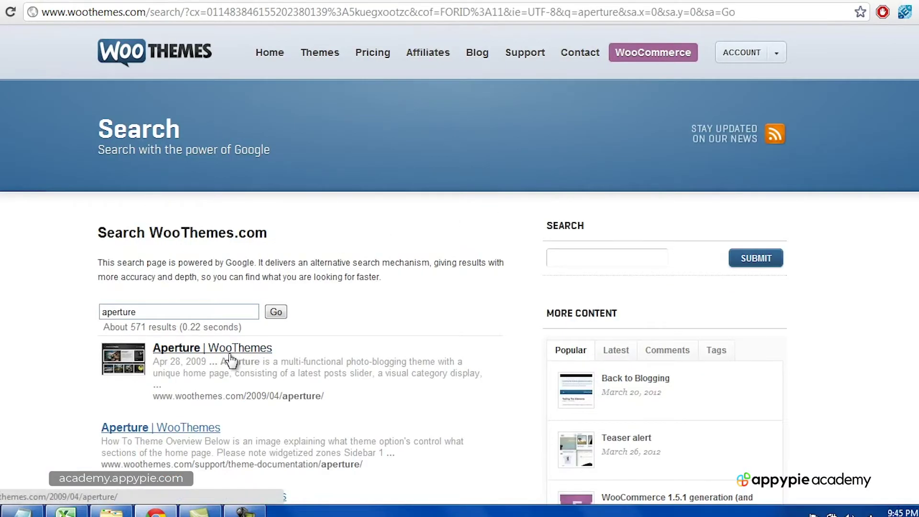
Open the Aperture theme from the search results and examine the homepage layout in its demo.
click(233, 356)
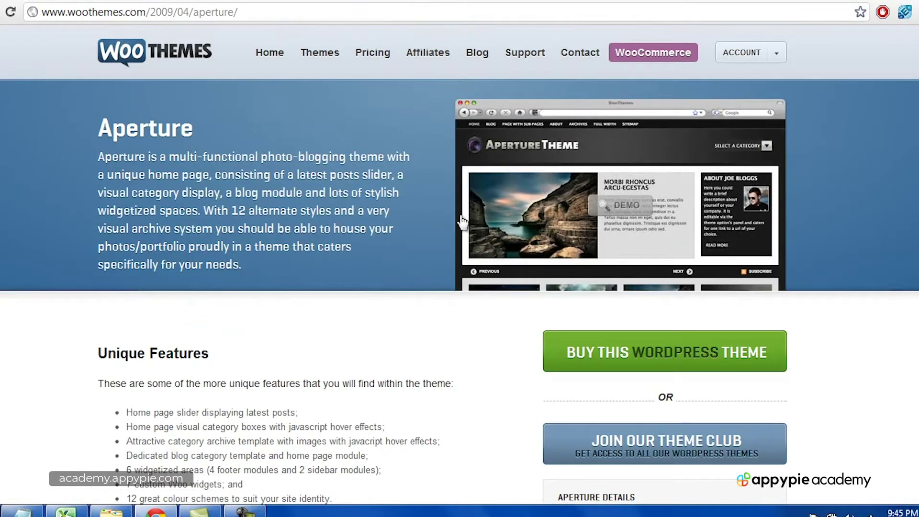
click(617, 206)
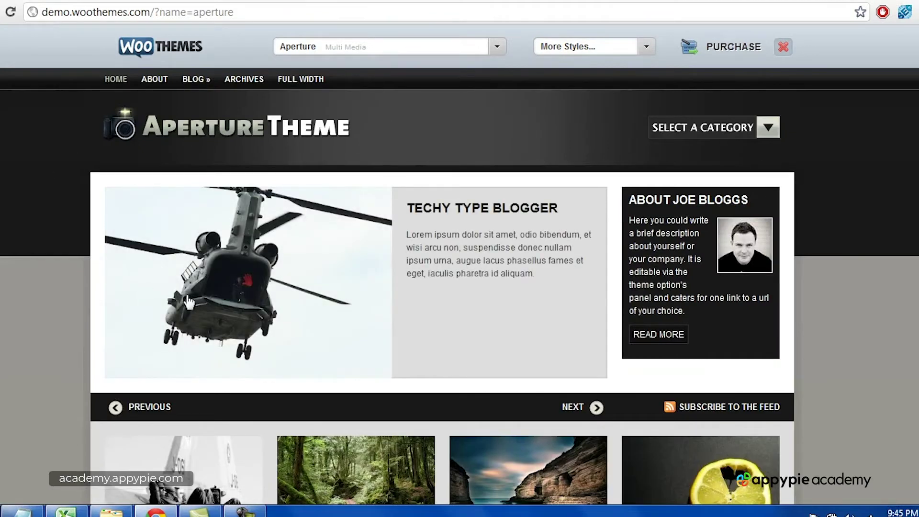
scroll(442, 287, down, 8)
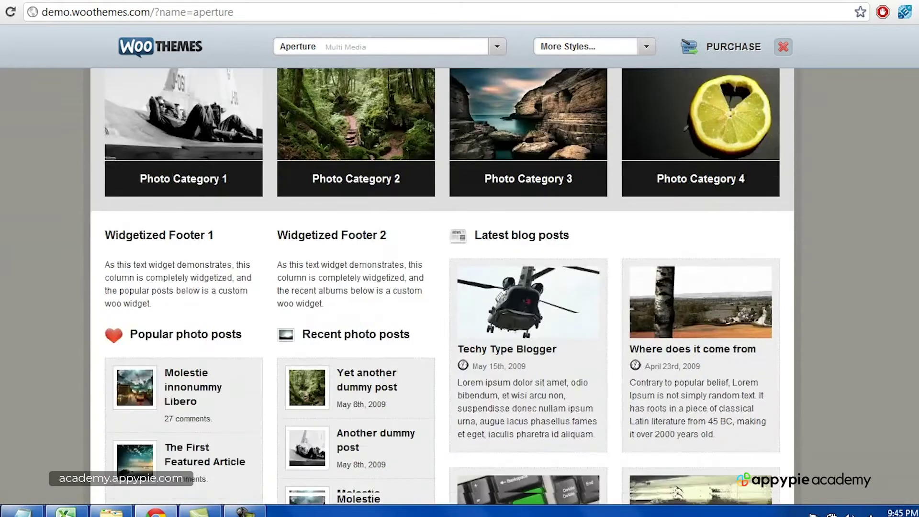
scroll(442, 287, up, 8)
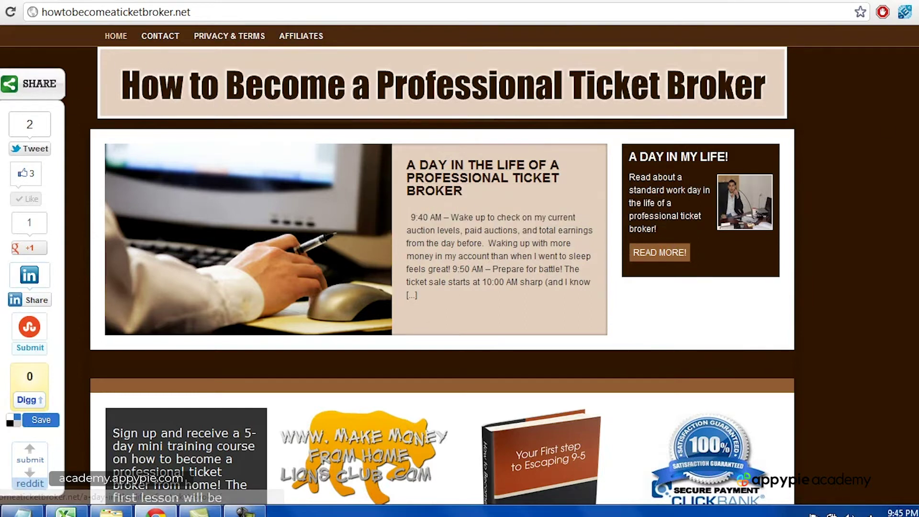
Examine the ticket broker site's home page for comparison with the Aperture theme demo.
scroll(430, 213, down, 8)
scroll(449, 265, down, 2)
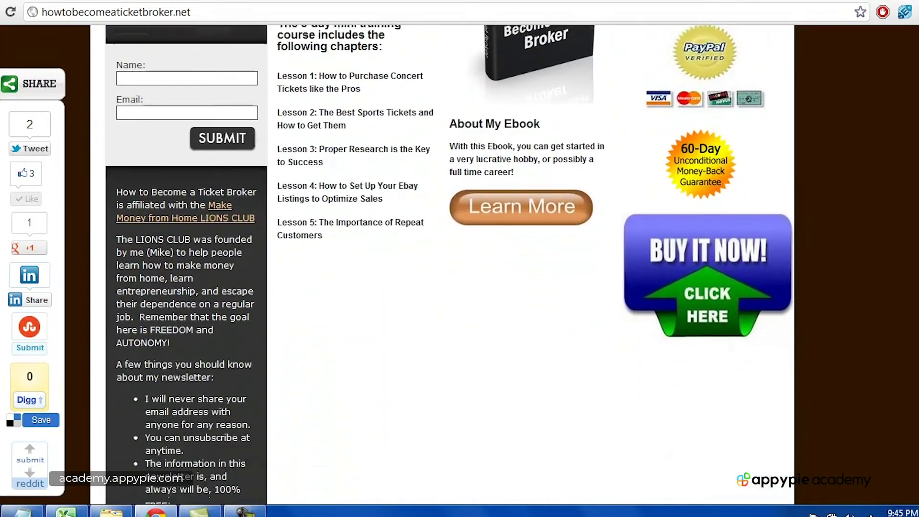
scroll(450, 264, up, 10)
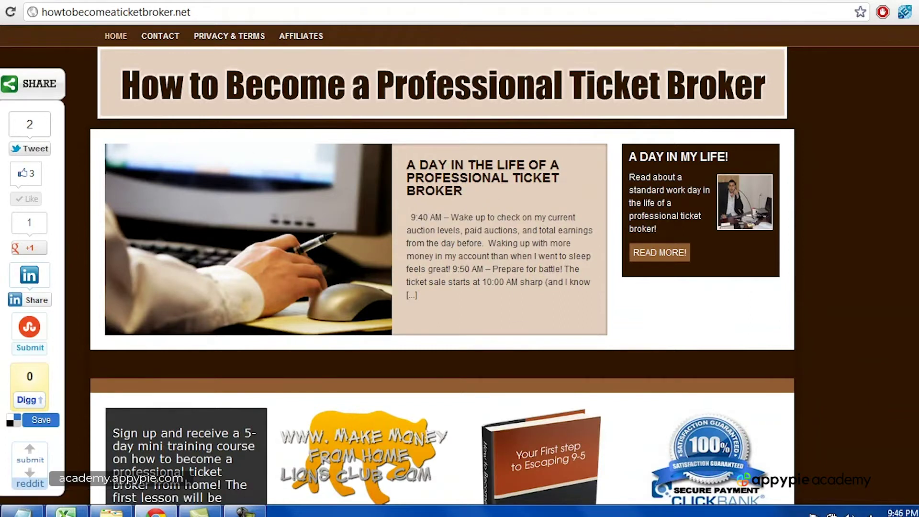
scroll(449, 265, down, 5)
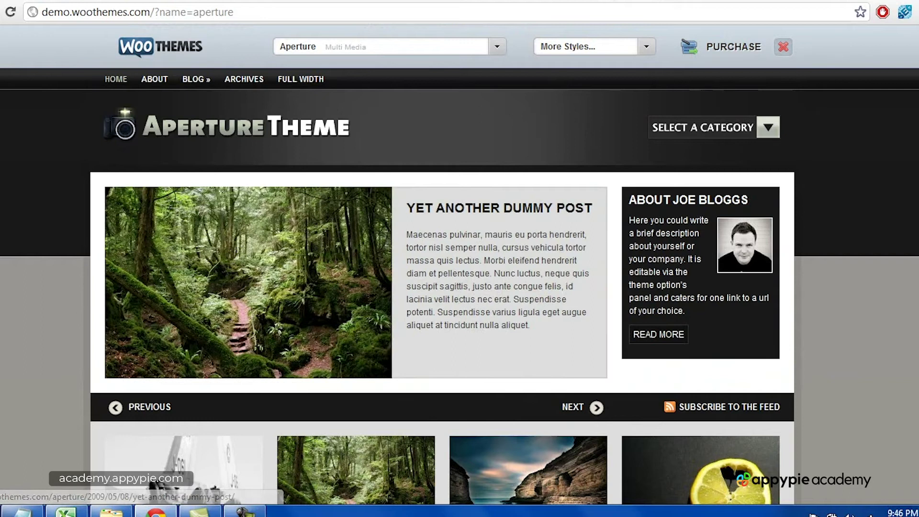
Examine the photo categories, widgetized footers and latest blog posts on the Aperture demo's homepage.
scroll(579, 236, down, 6)
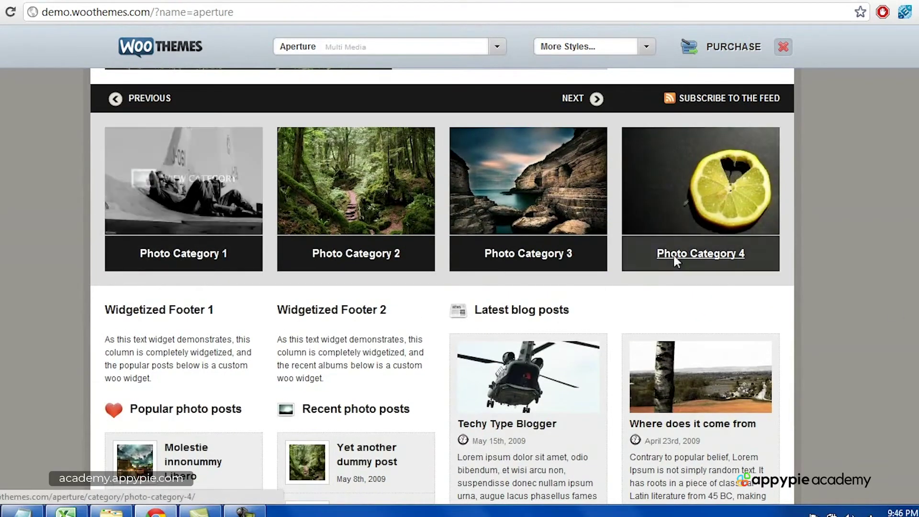
scroll(418, 240, down, 2)
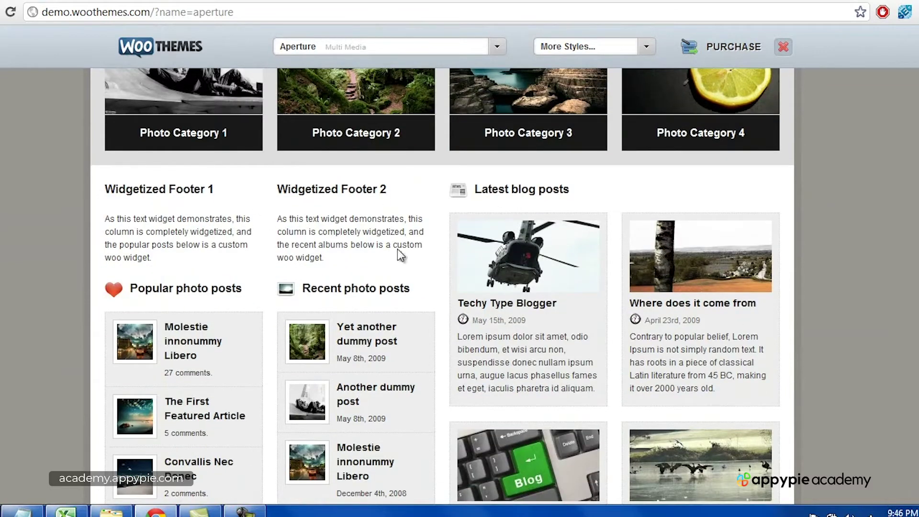
scroll(426, 263, up, 7)
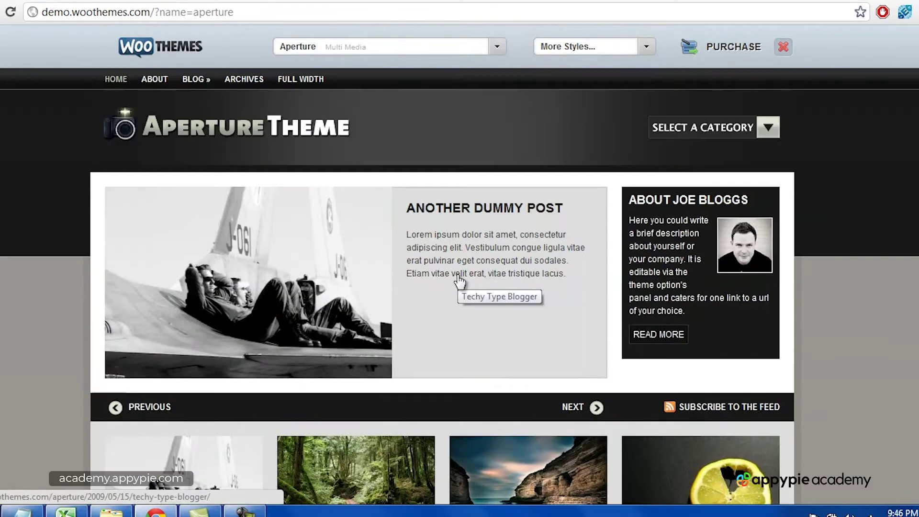
click(244, 511)
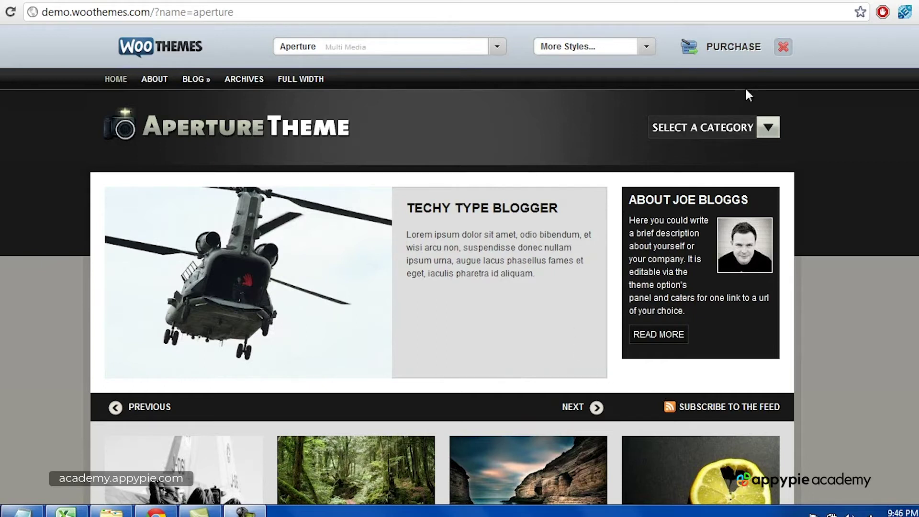
Open the Aperture theme's product page from its demo and review the unique features, purchase options and theme details.
click(746, 53)
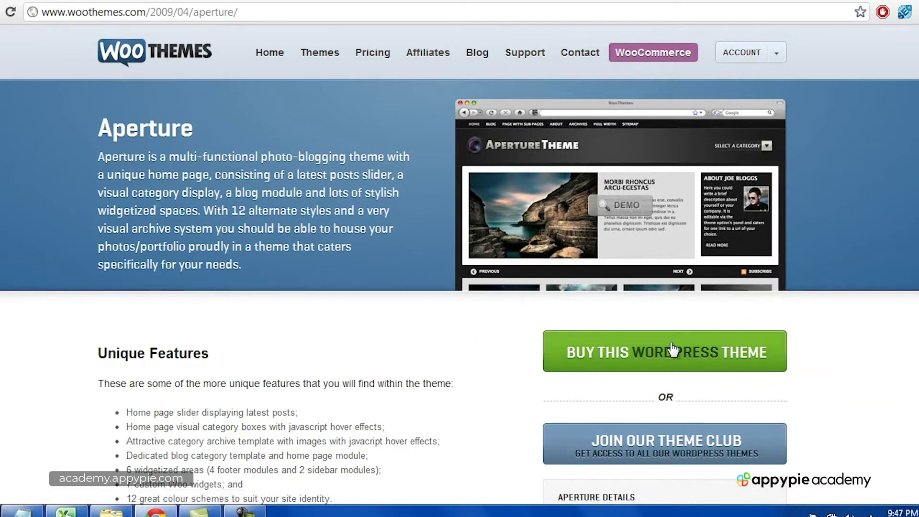
scroll(670, 345, down, 2)
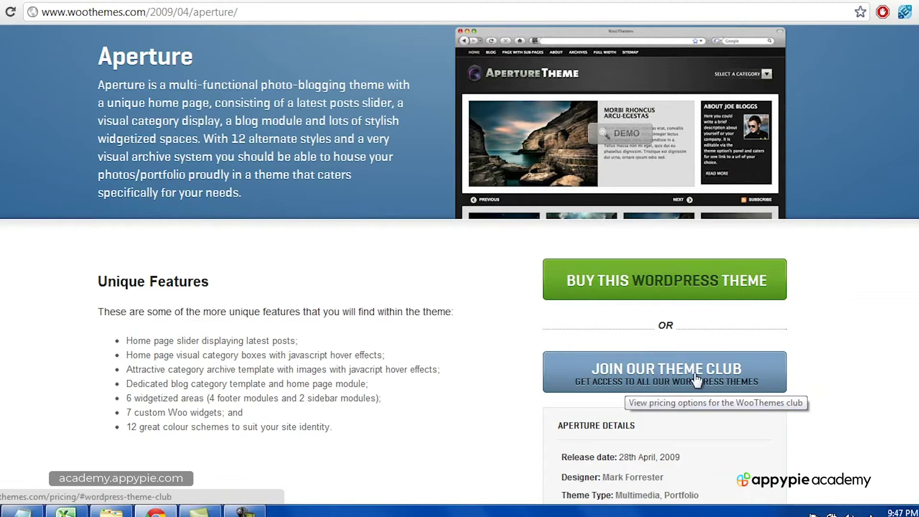
scroll(445, 300, down, 10)
scroll(445, 300, up, 12)
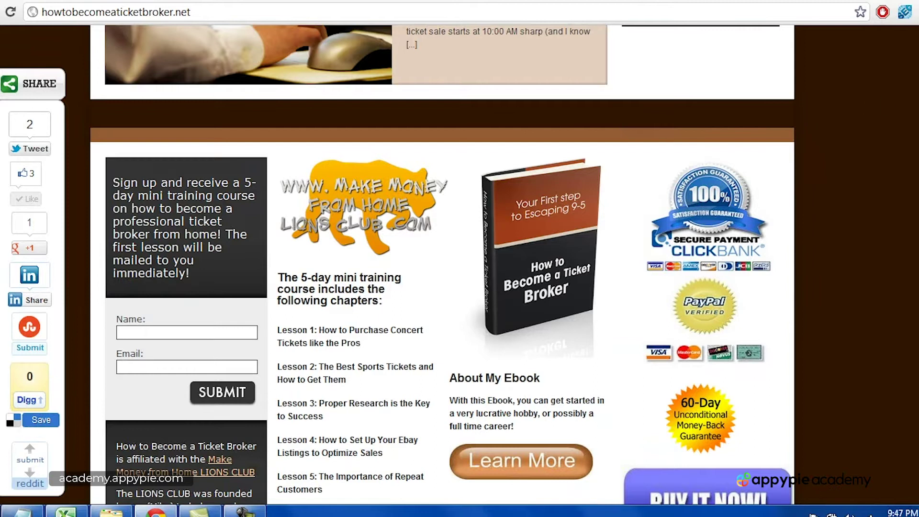
Return from the ticket broker site to the Make Money from Home LIONS CLUB Resources page and view its header design.
scroll(915, 88, up, 5)
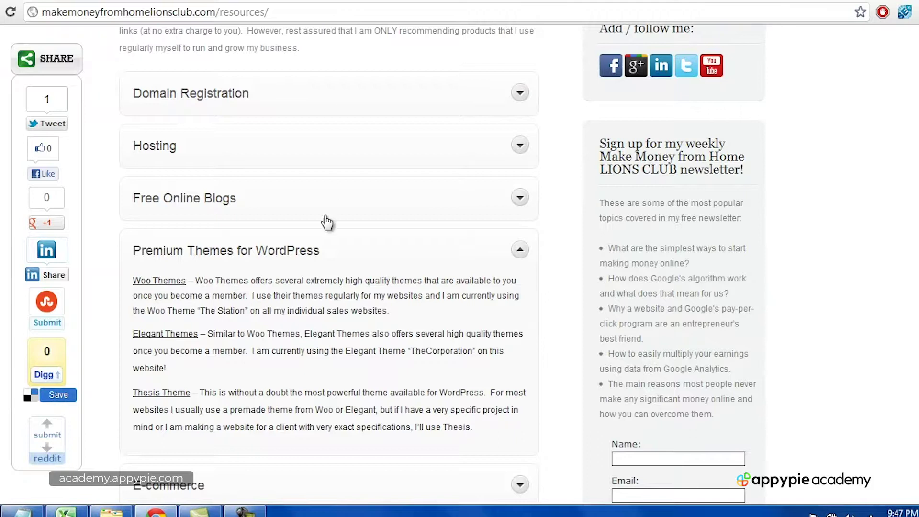
scroll(326, 210, up, 8)
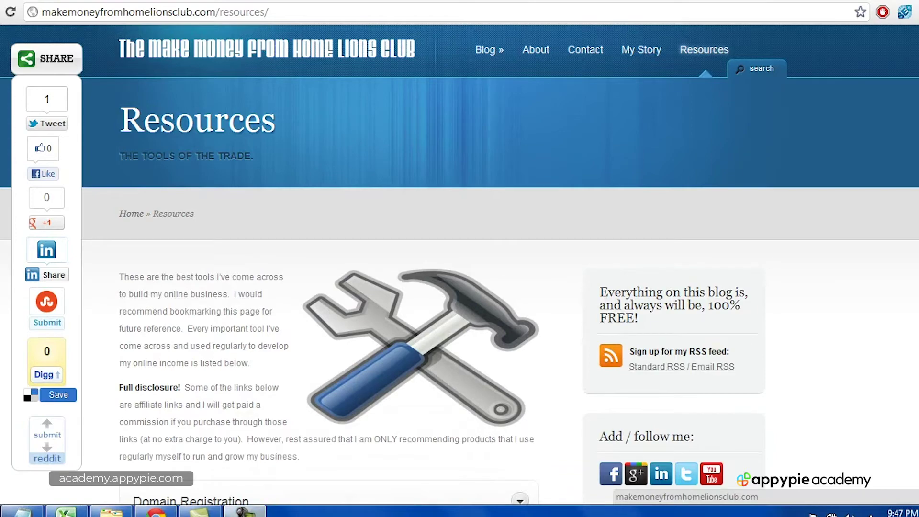
click(244, 511)
click(847, 467)
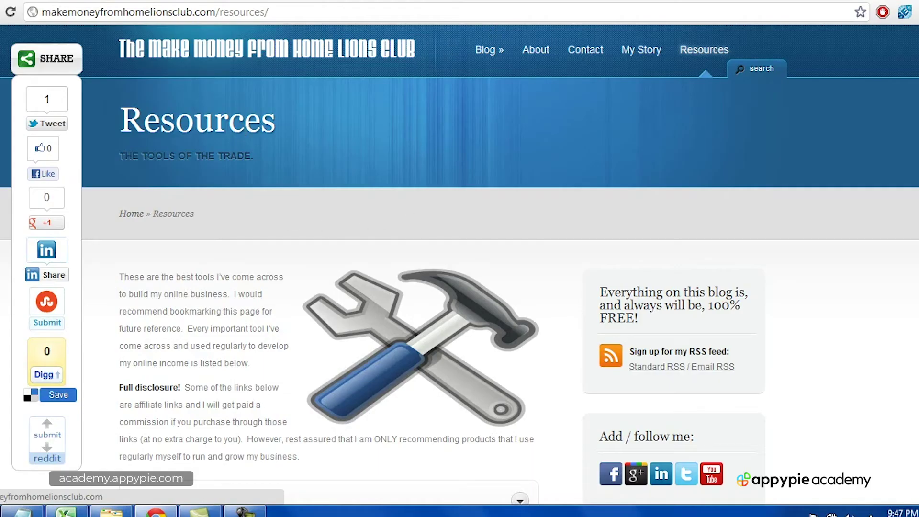
Highlight the name "TheCorporation" under Premium Themes for WordPress and follow the Elegant Themes link.
scroll(885, 241, down, 10)
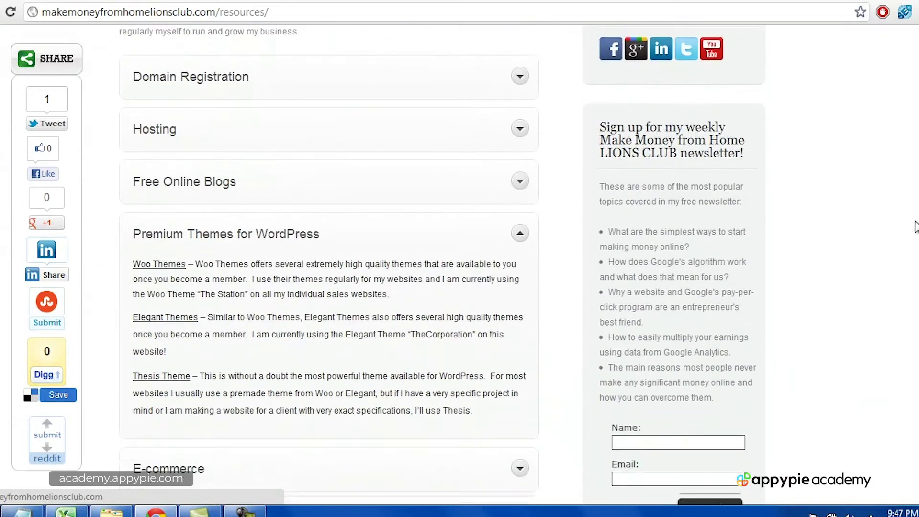
click(530, 193)
click(529, 194)
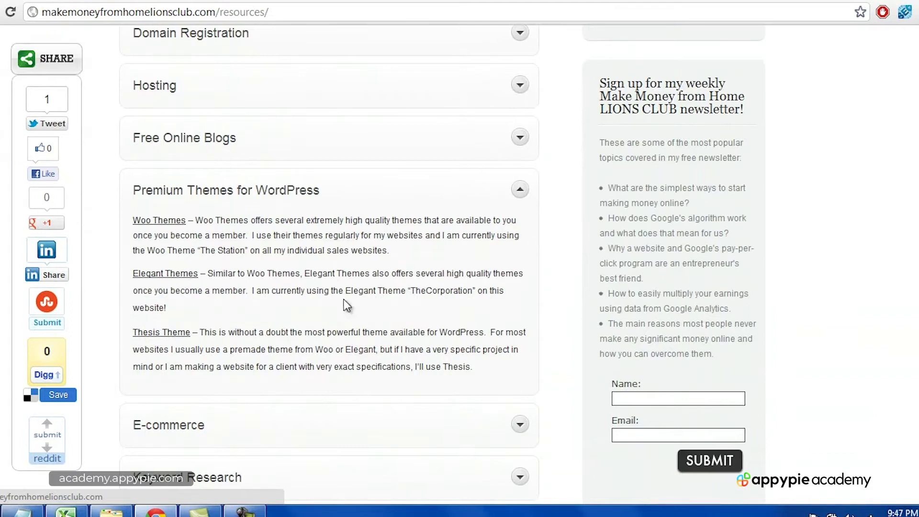
drag(413, 293, 482, 290)
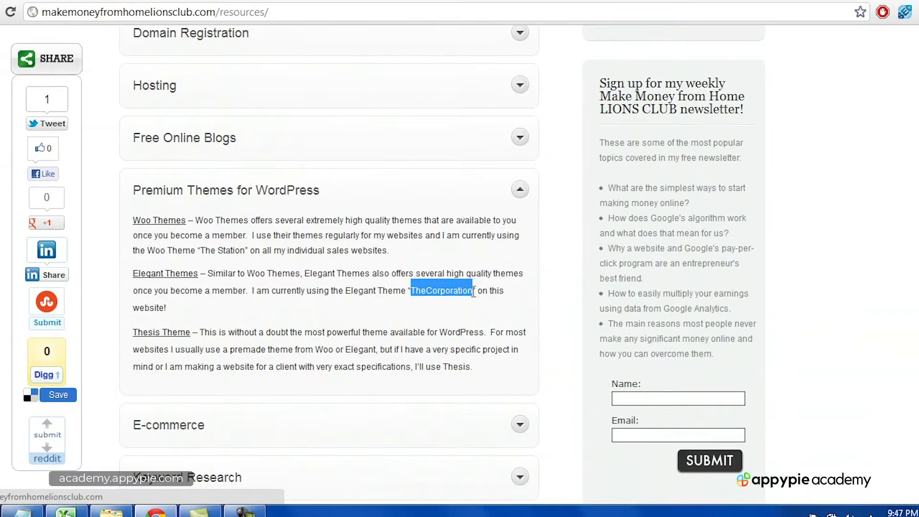
click(182, 276)
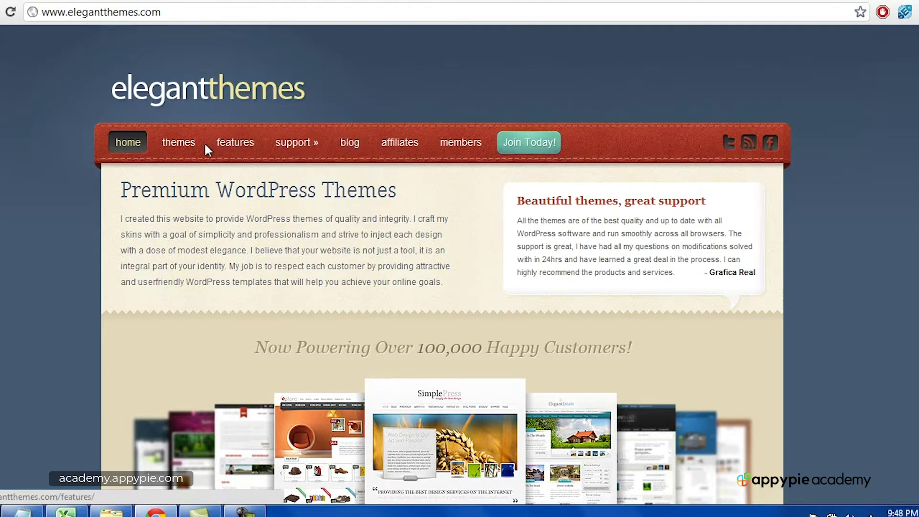
Open the Elegant Themes gallery and browse the themes on its first page.
click(181, 150)
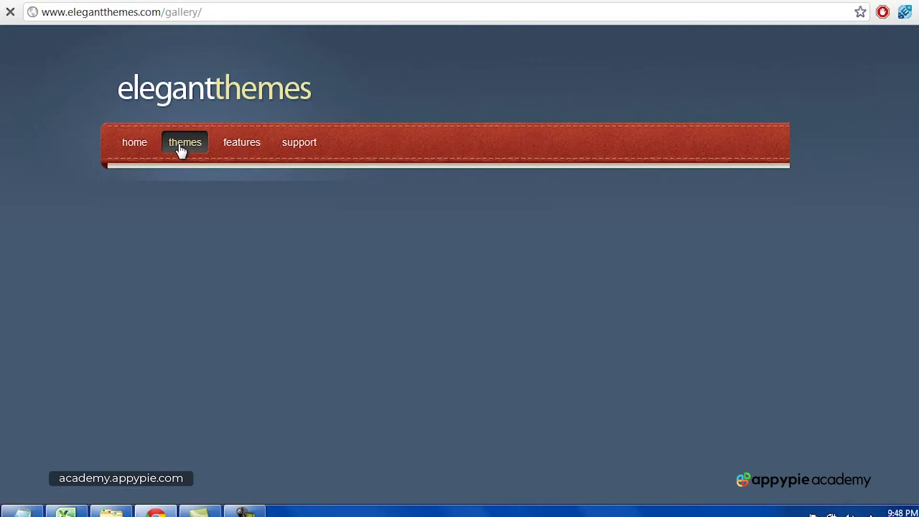
scroll(453, 309, down, 6)
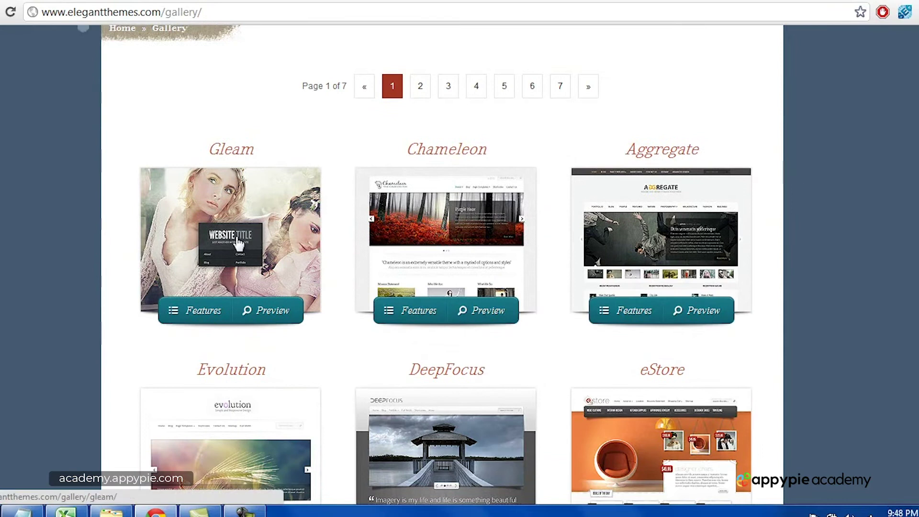
scroll(460, 319, down, 5)
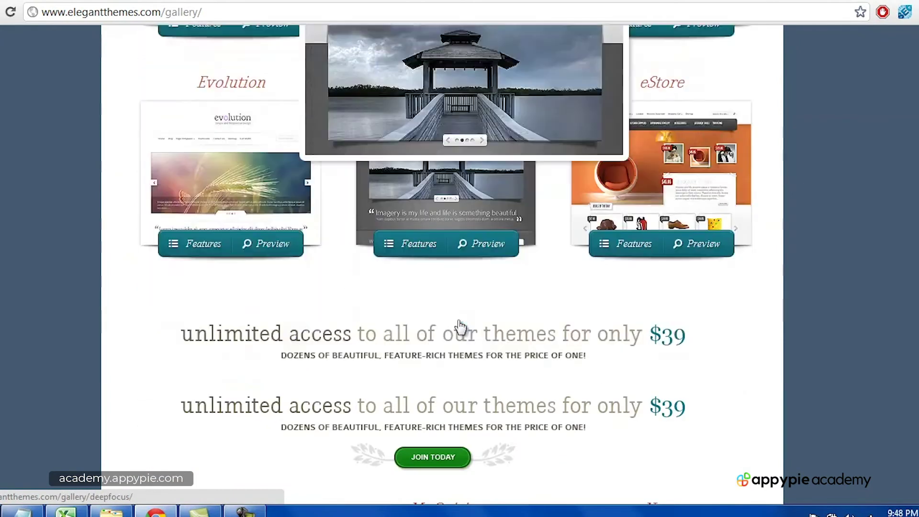
scroll(460, 327, down, 9)
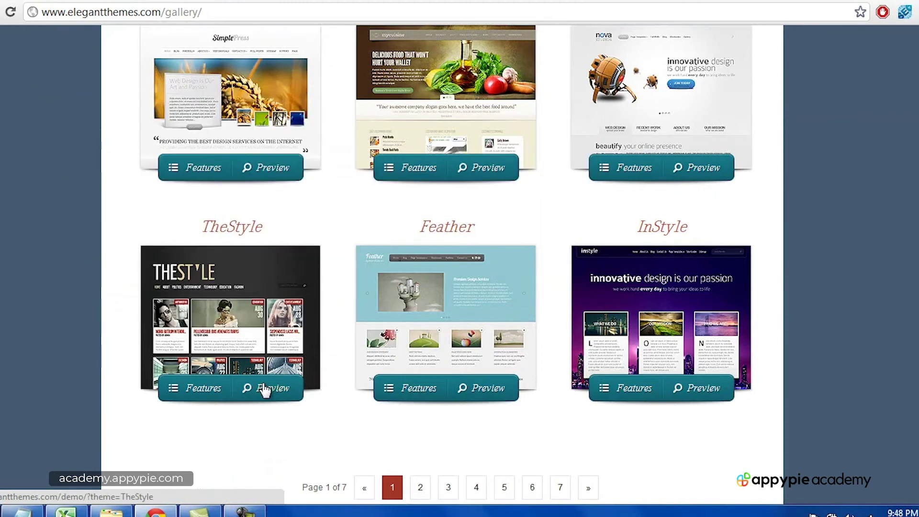
Preview the TheStyle theme and examine the grid of posts on its demo homepage.
click(266, 392)
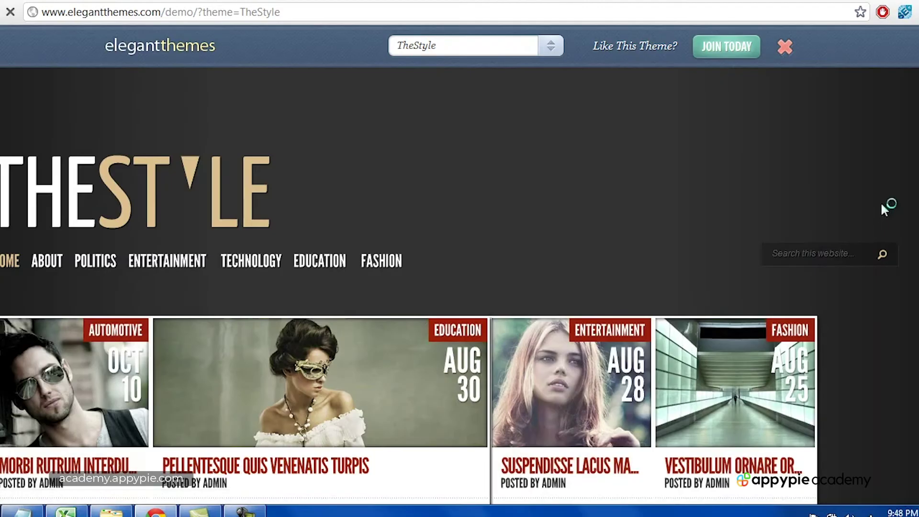
scroll(459, 287, down, 12)
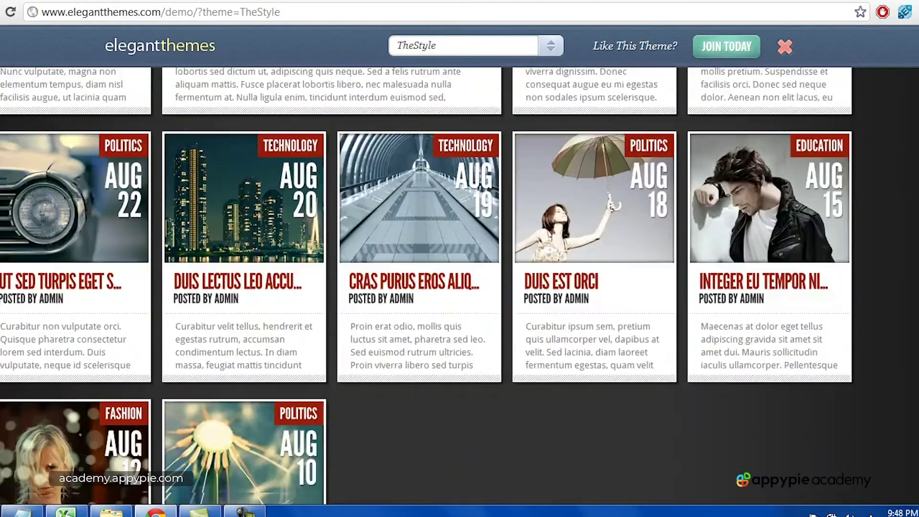
scroll(459, 288, down, 4)
scroll(460, 287, up, 15)
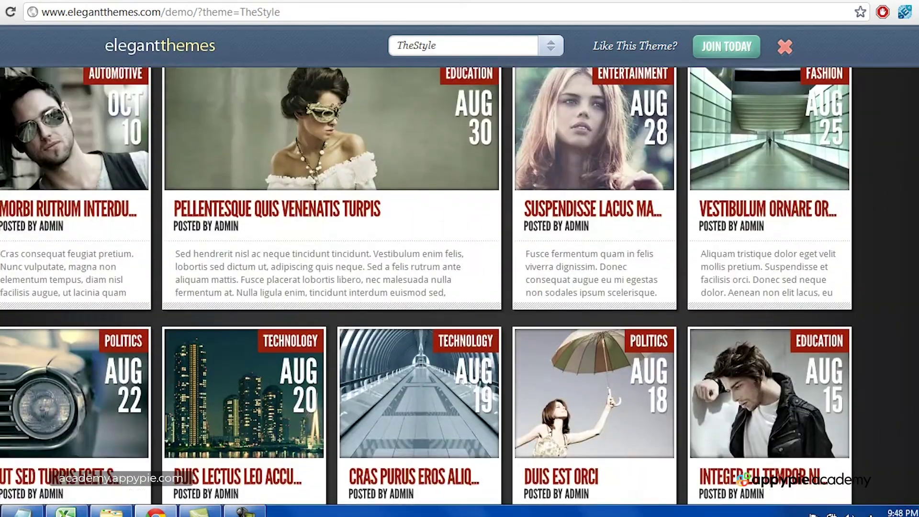
scroll(459, 288, up, 2)
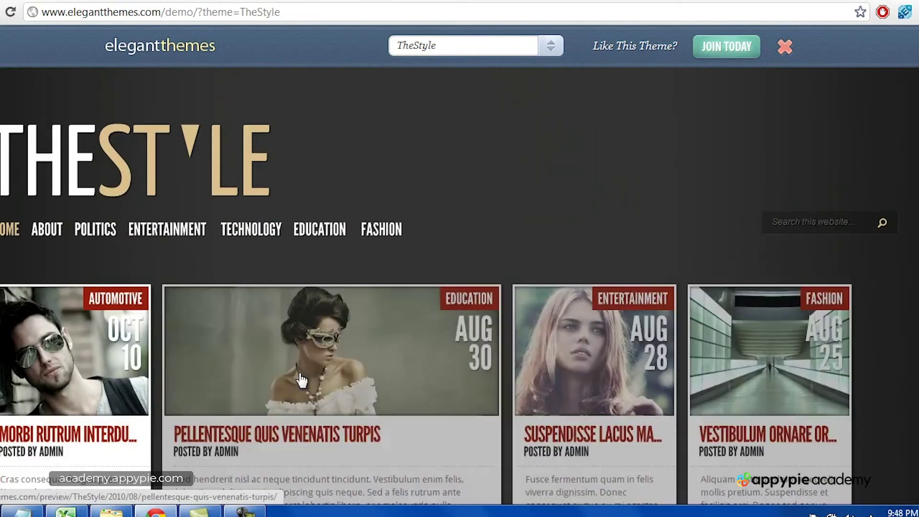
scroll(597, 362, down, 5)
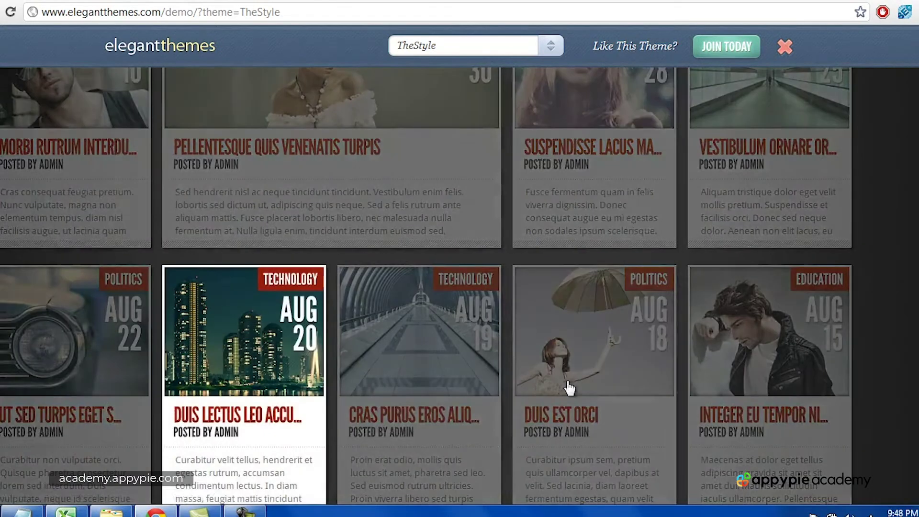
scroll(568, 386, up, 5)
Return to the Elegant Themes gallery and browse the themes on page 2.
key(alt+Left)
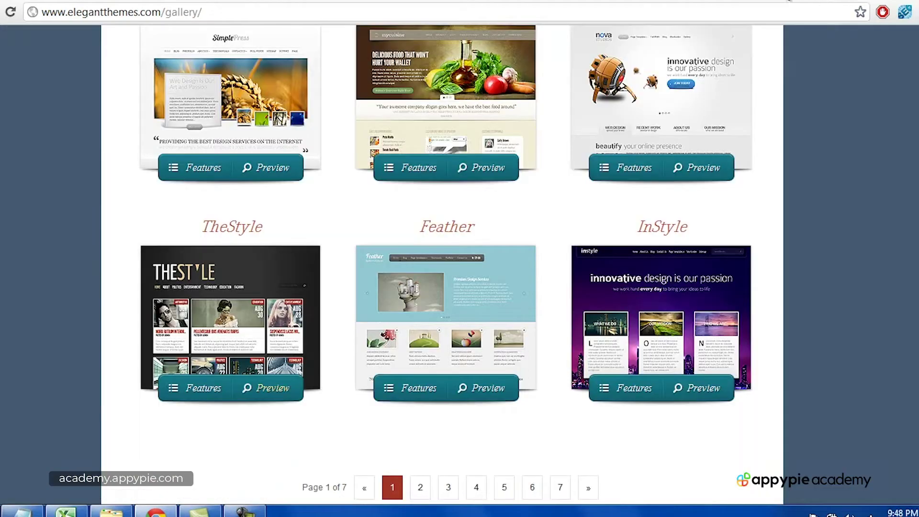
scroll(629, 258, down, 2)
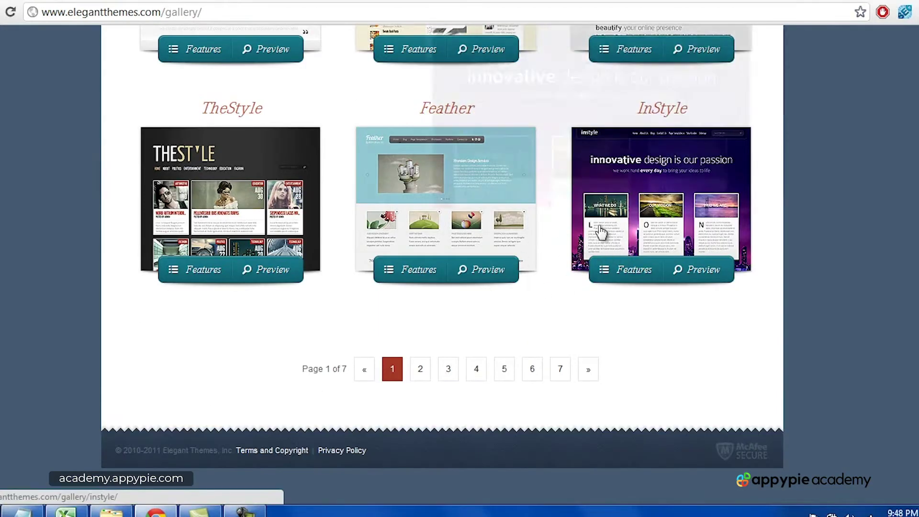
click(419, 371)
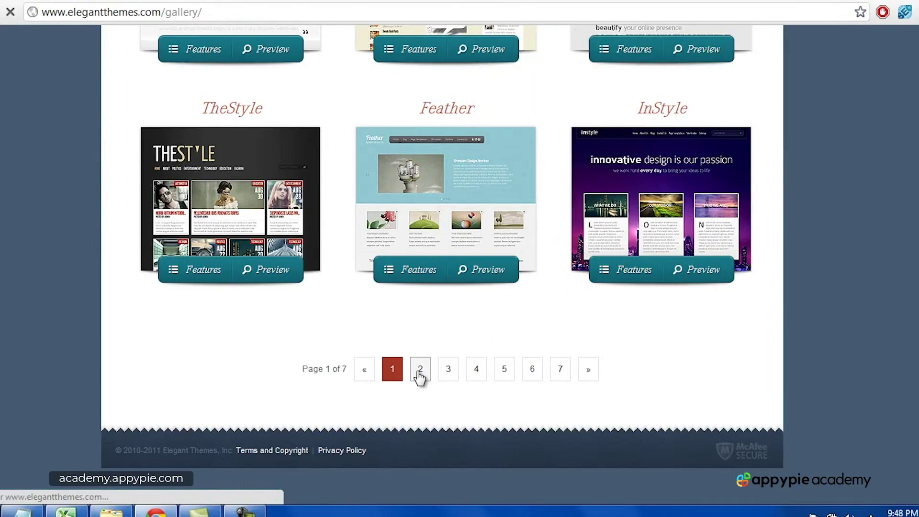
scroll(479, 264, down, 10)
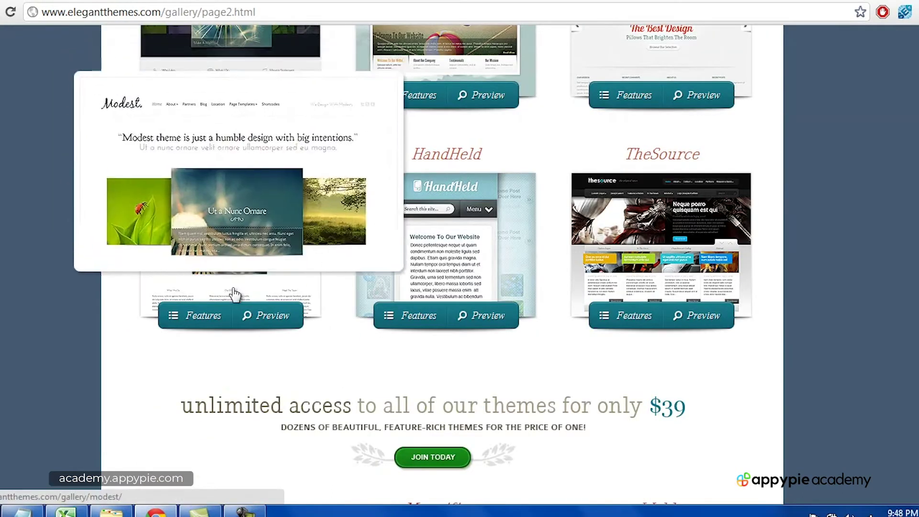
Preview the Modest theme, advance its homepage slider several times, examine the full page and return to the gallery.
click(269, 314)
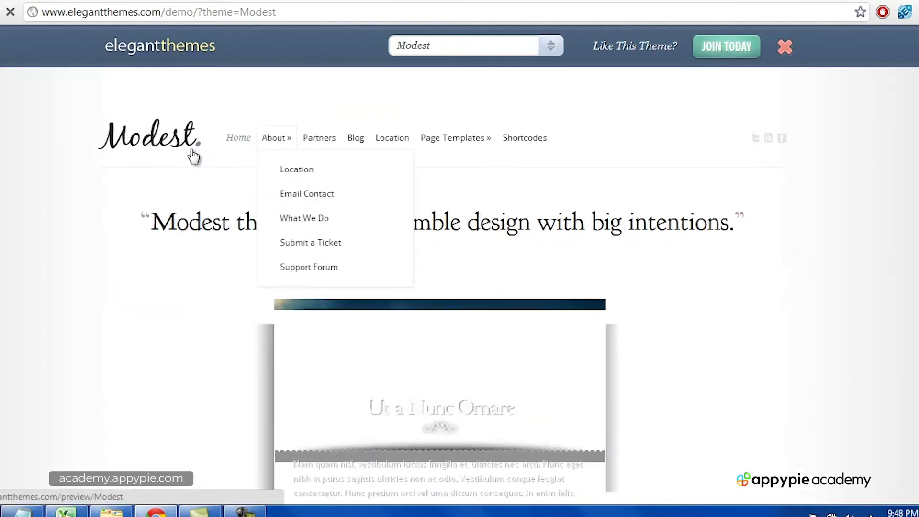
scroll(615, 280, down, 1)
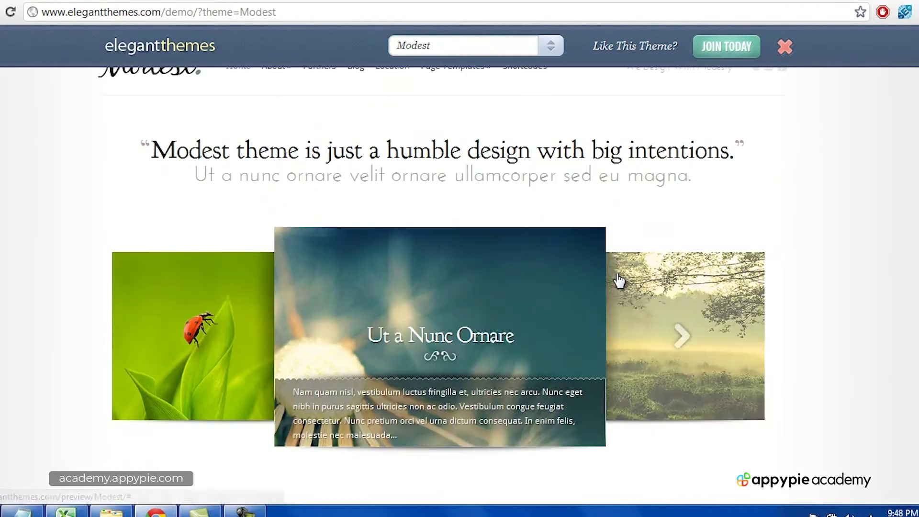
click(680, 357)
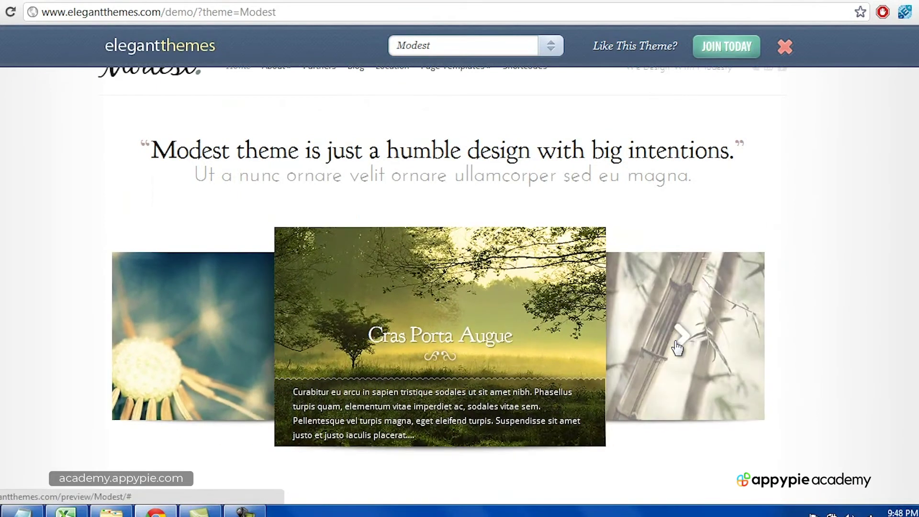
click(677, 348)
click(678, 341)
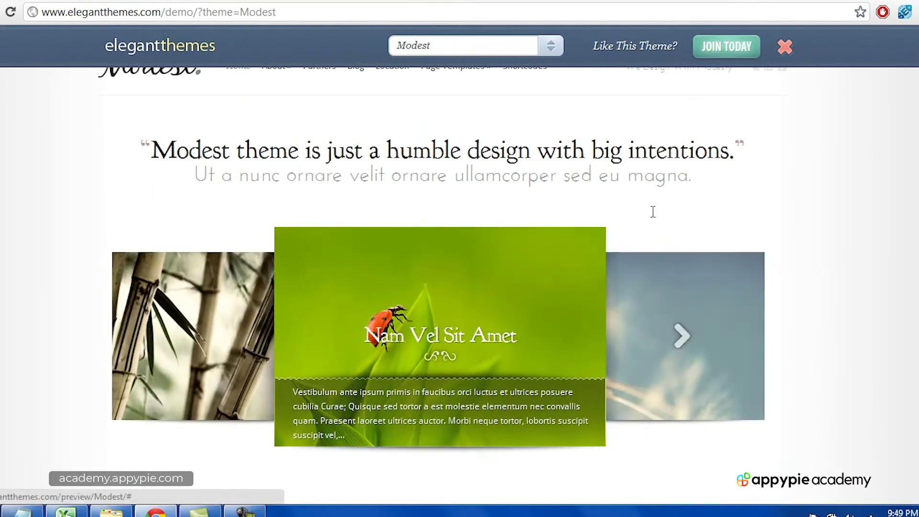
scroll(488, 200, up, 1)
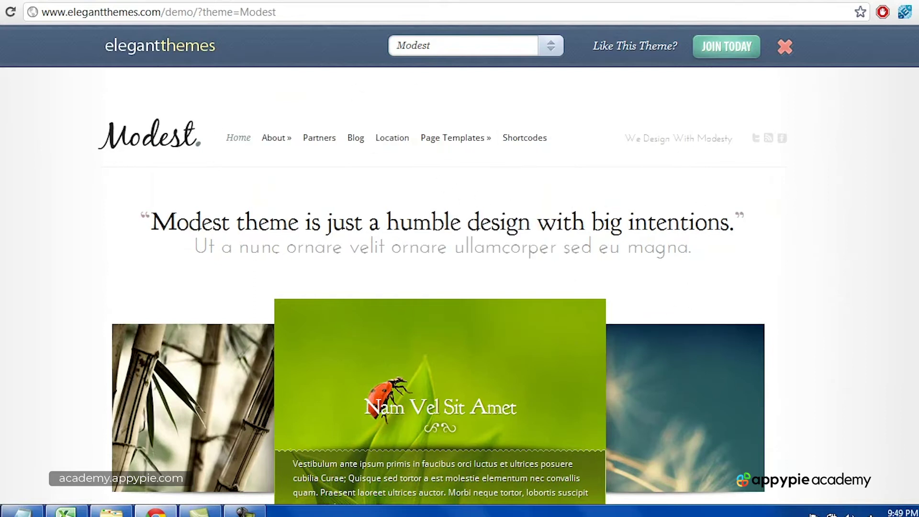
scroll(442, 286, down, 15)
scroll(442, 286, up, 15)
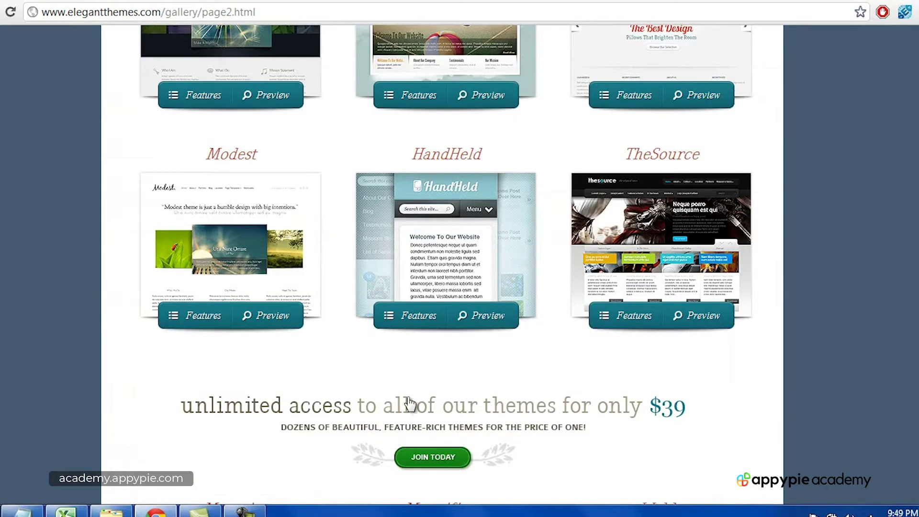
Go to page 4 of the Elegant Themes gallery and locate the TheCorporation theme.
click(254, 509)
click(888, 453)
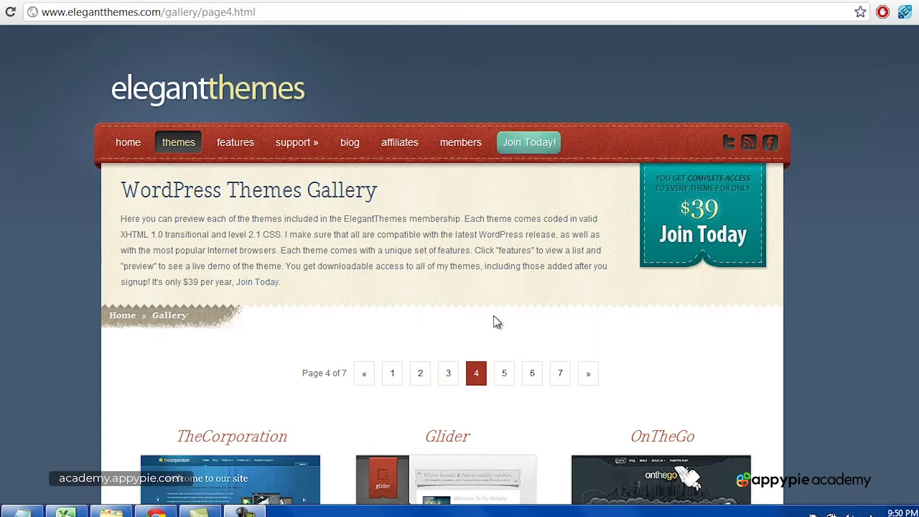
scroll(493, 316, down, 4)
mouse_move(275, 323)
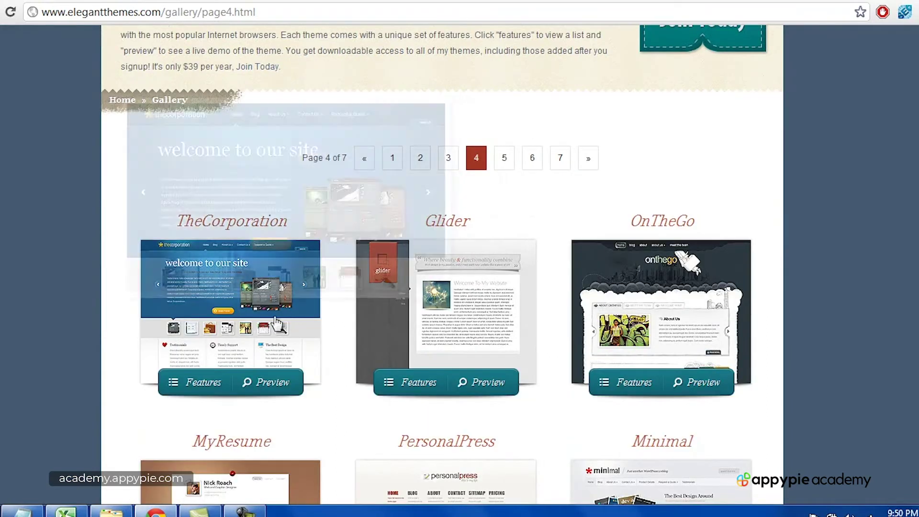
Preview TheCorporation theme and compare its demo homepage with the LIONS CLUB site's Resources page.
click(263, 388)
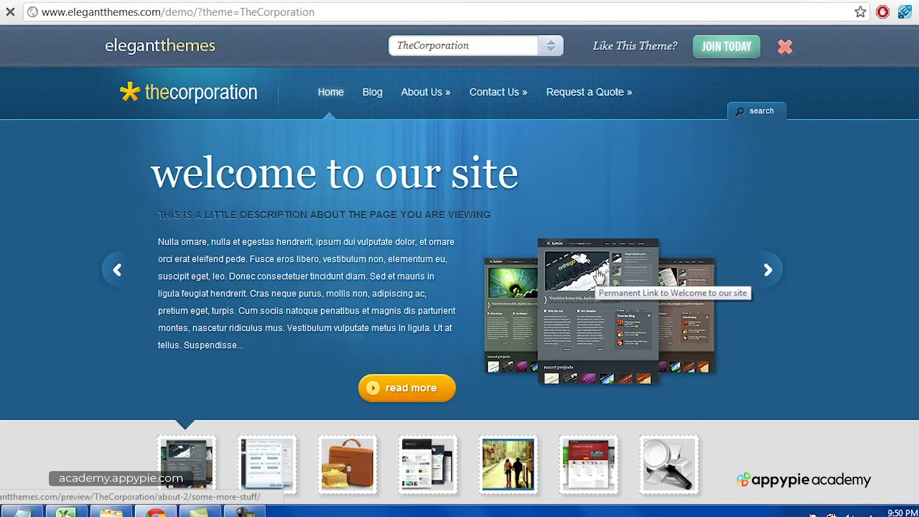
click(521, 1)
scroll(483, 117, up, 7)
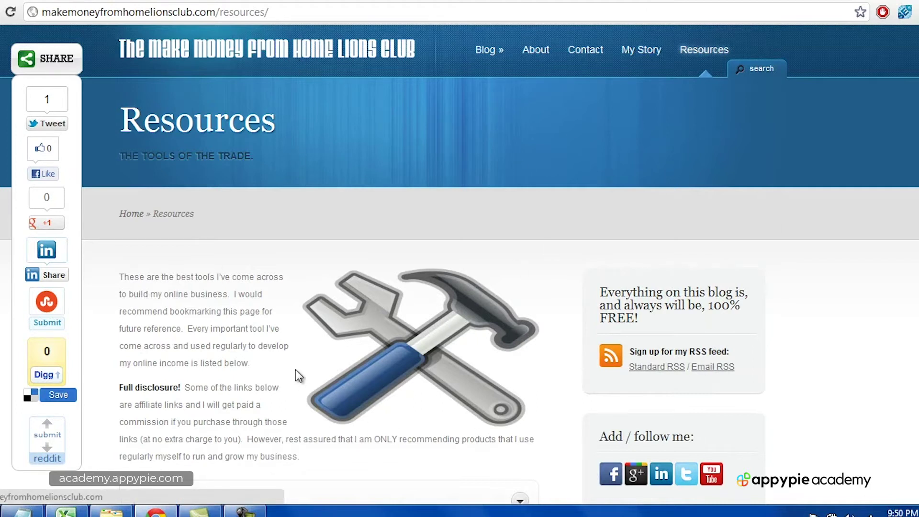
click(744, 1)
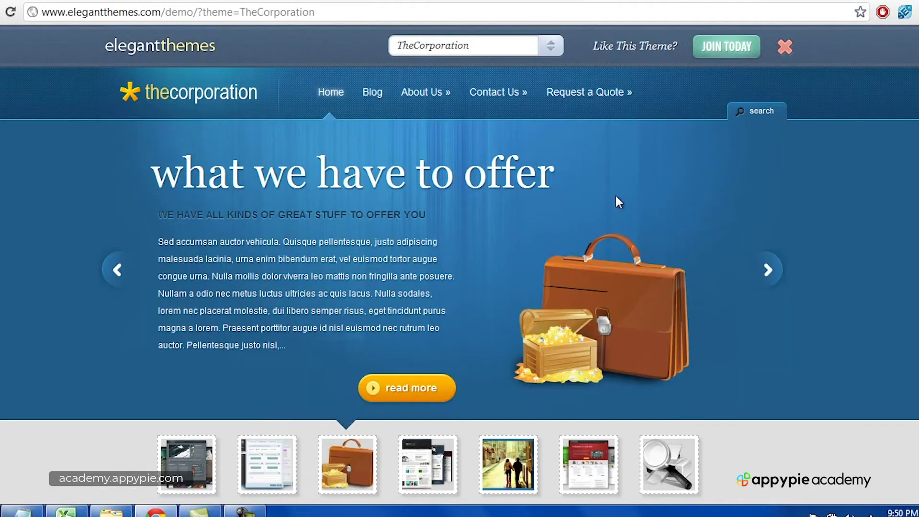
Advance TheCorporation demo's homepage slider through several slides and return to page 4 of the Elegant Themes gallery.
click(779, 287)
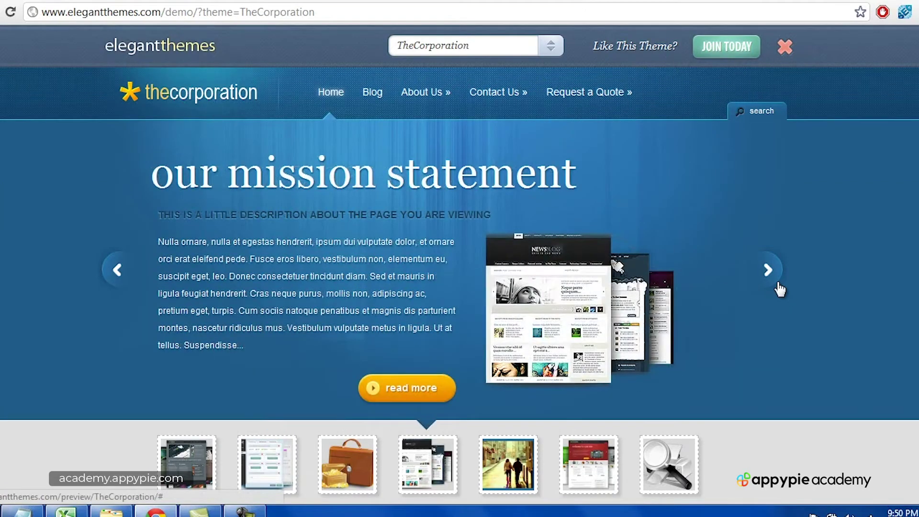
click(779, 287)
click(779, 288)
click(779, 288)
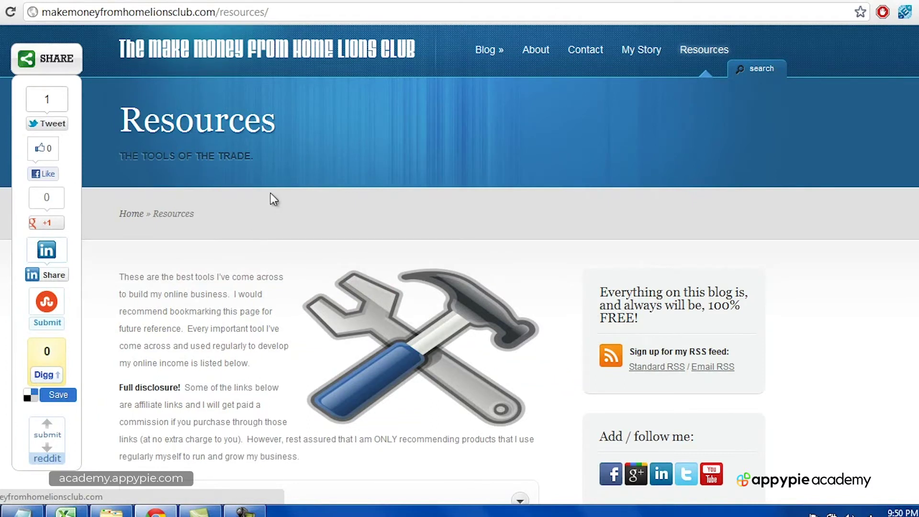
click(604, 1)
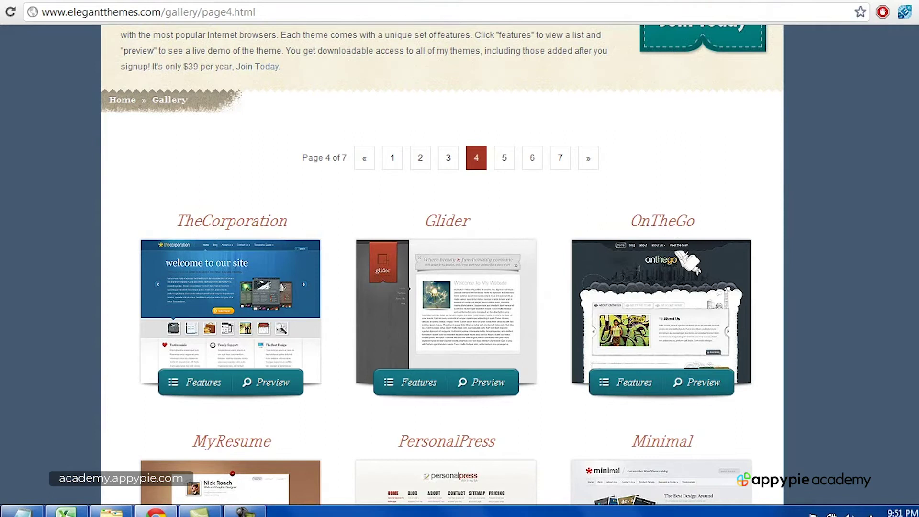
scroll(459, 264, up, 3)
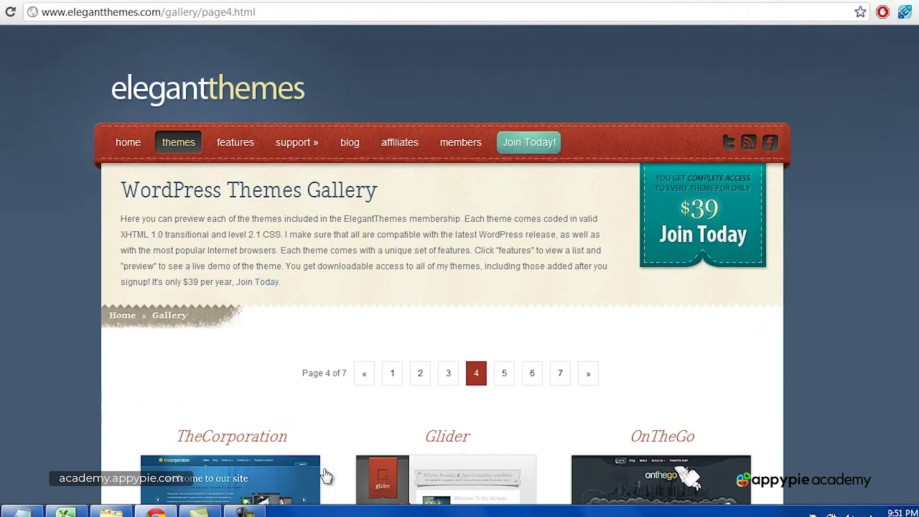
click(246, 512)
click(888, 450)
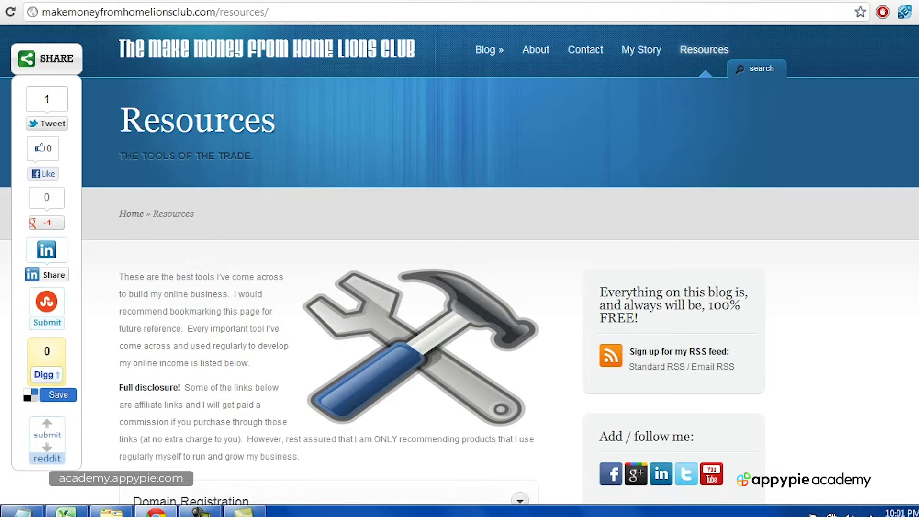
View the How to Become a Professional Ticket Broker site and the Make Money from Home INFO PRODUCTS site.
key(ctrl+Tab)
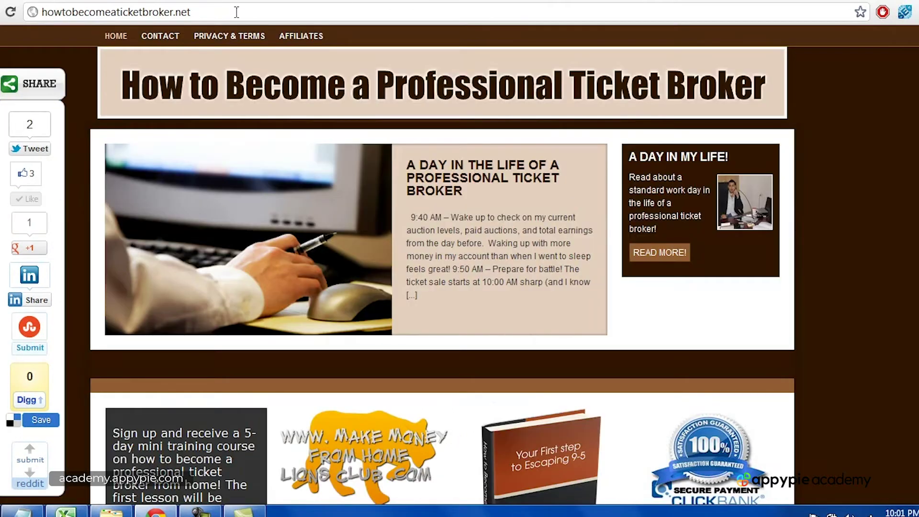
key(ctrl+Tab)
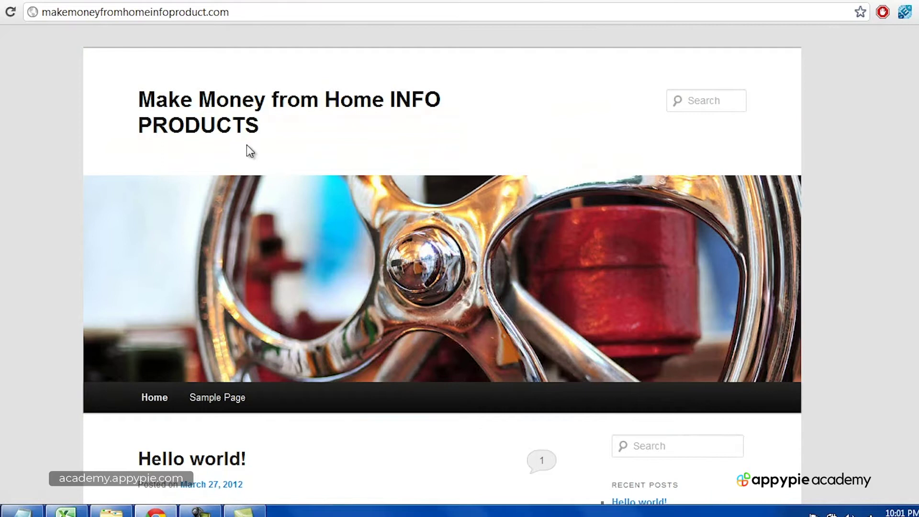
Follow the Elegant Themes link under Premium Themes for WordPress on the LIONS CLUB Resources page and open the site's themes gallery.
click(607, 2)
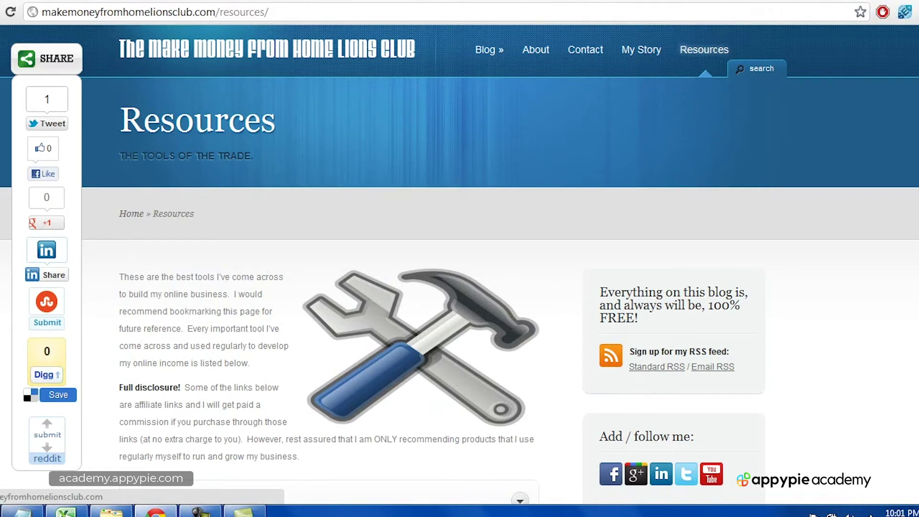
scroll(459, 268, down, 6)
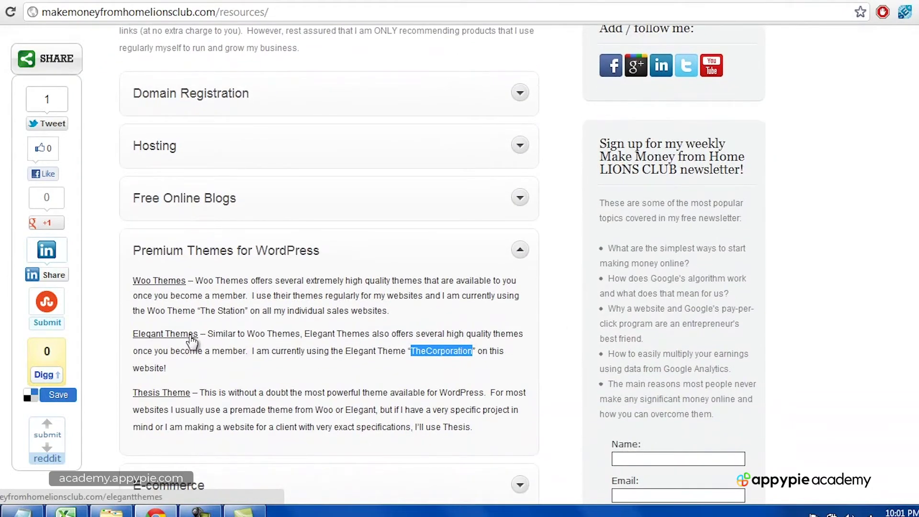
click(190, 337)
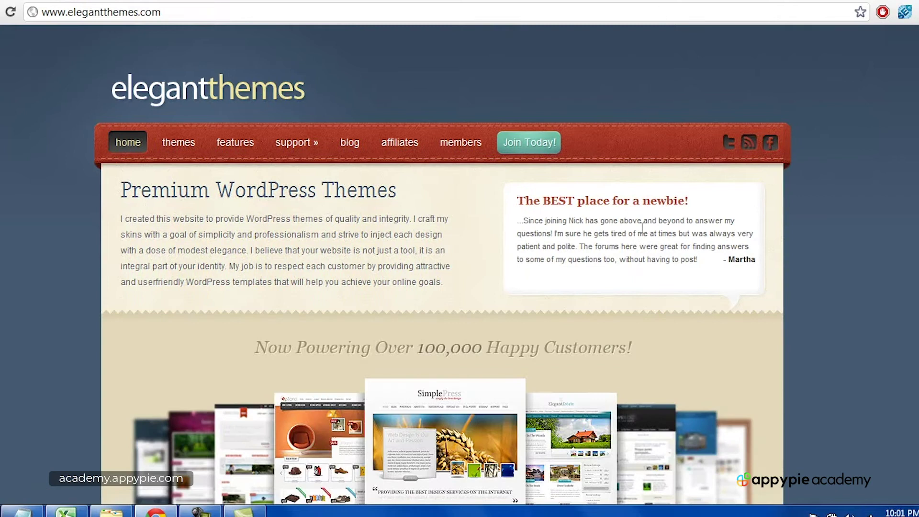
scroll(218, 141, down, 3)
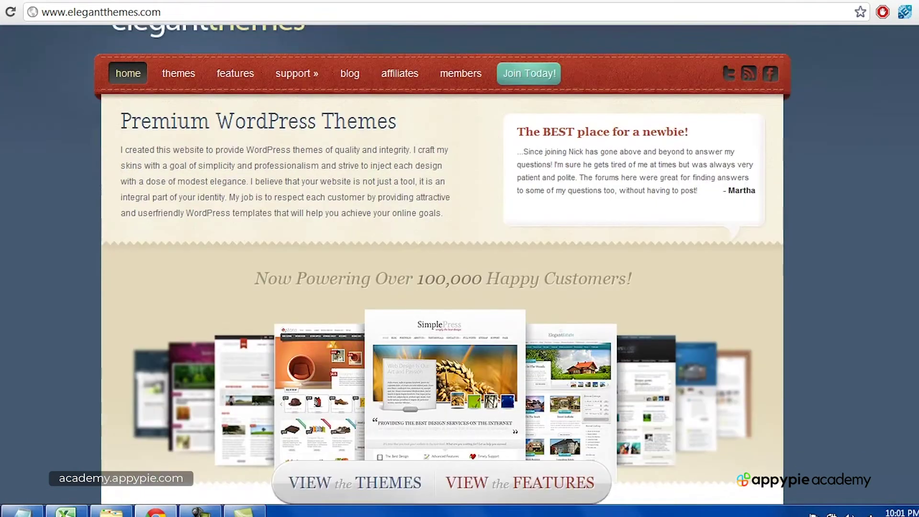
scroll(218, 142, up, 1)
click(175, 98)
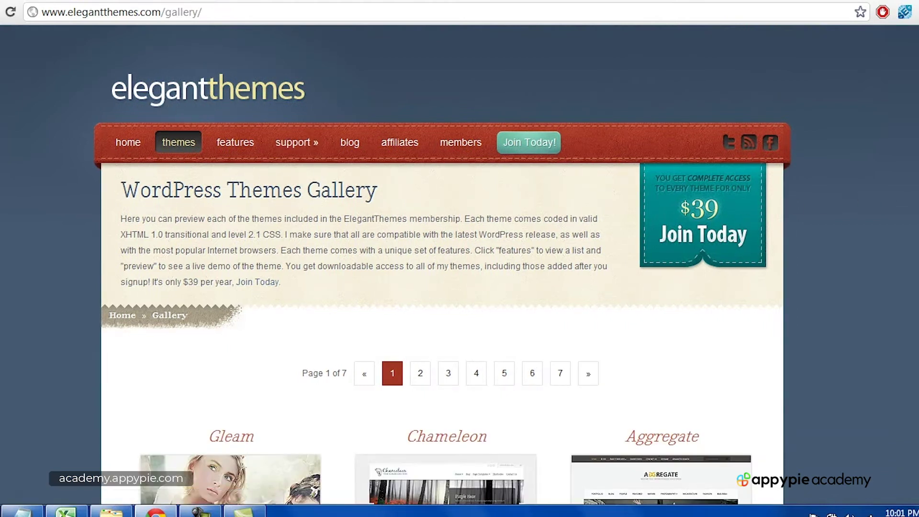
Browse the themes on pages 1 and 2 of the Elegant Themes gallery and advance to page 3.
scroll(911, 252, down, 10)
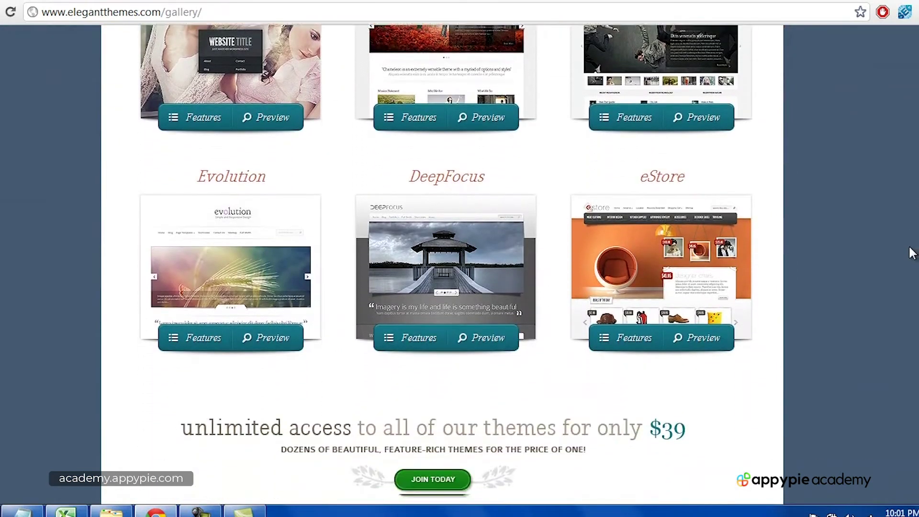
scroll(911, 252, down, 10)
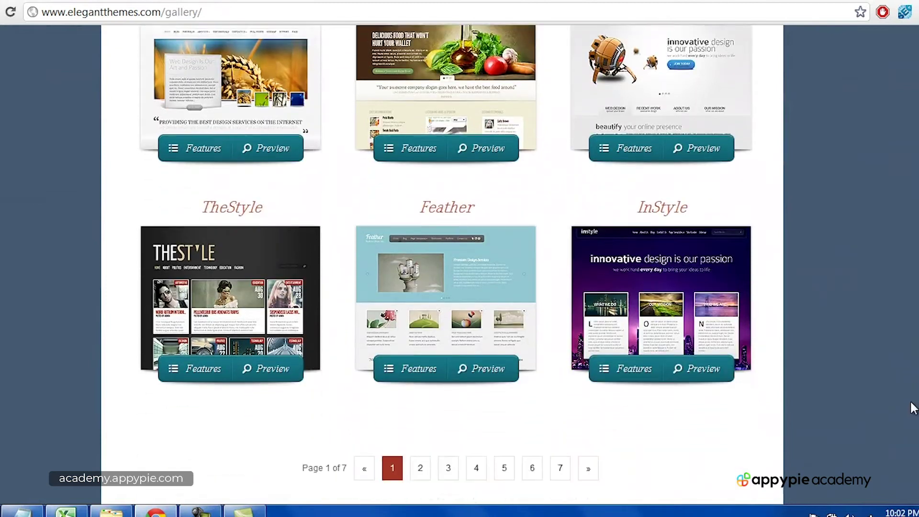
scroll(913, 416, down, 2)
click(588, 370)
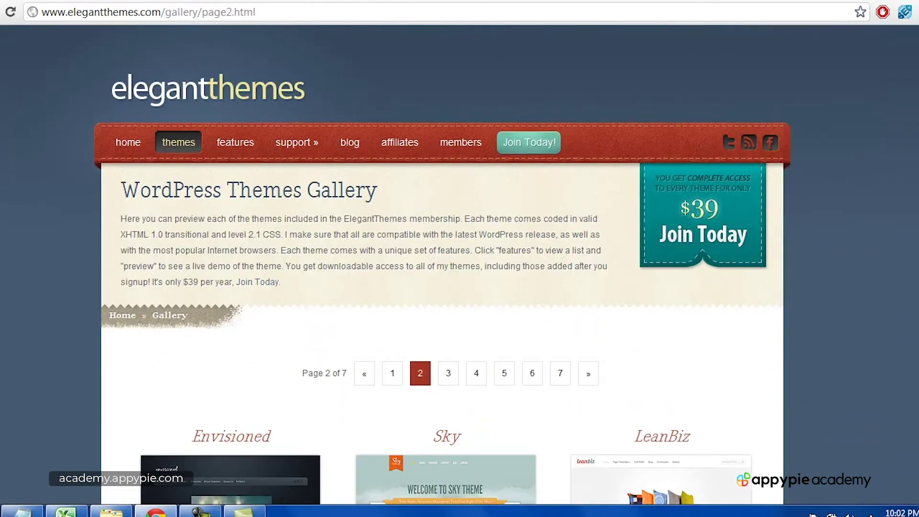
scroll(909, 230, down, 11)
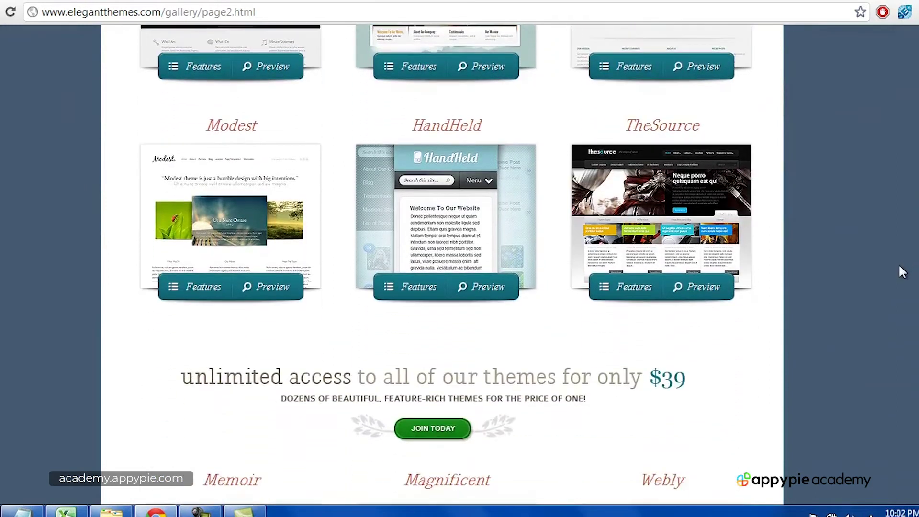
scroll(895, 311, down, 10)
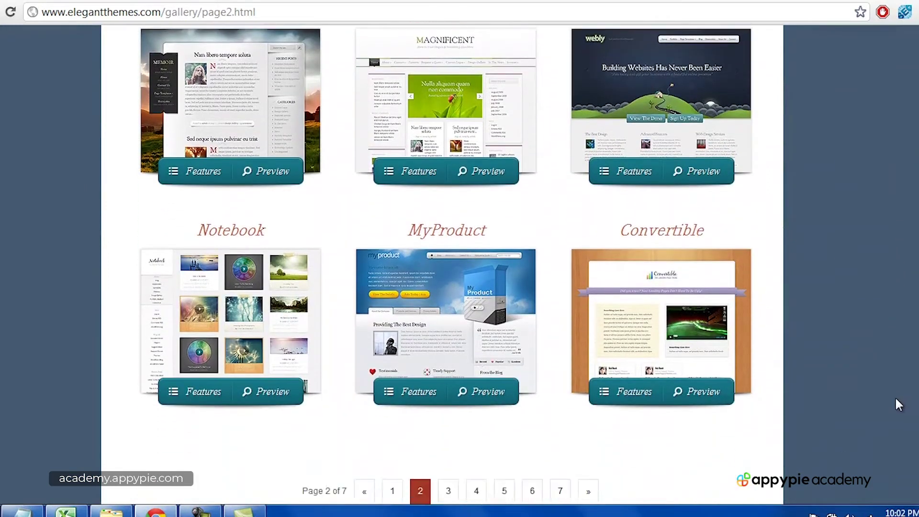
scroll(896, 416, down, 2)
click(587, 400)
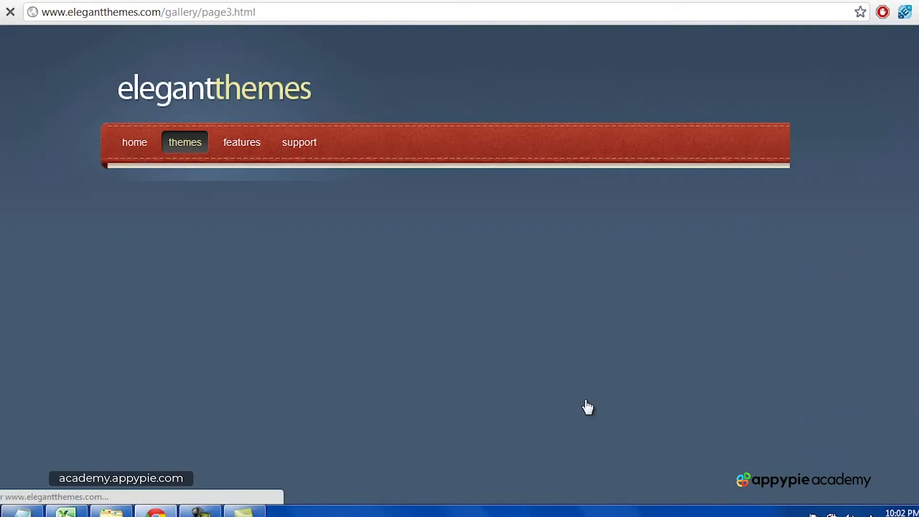
Browse all the themes on page 3 of the gallery and advance to page 4.
scroll(915, 177, down, 4)
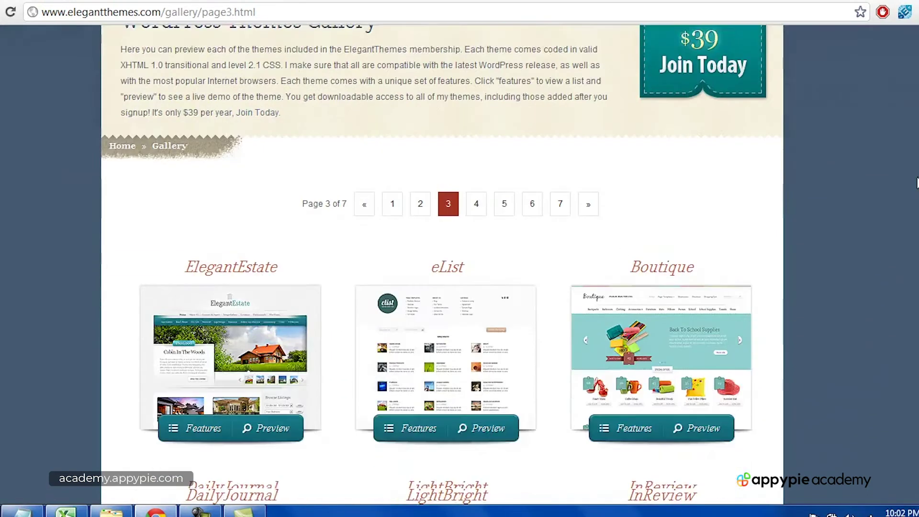
scroll(902, 235, down, 12)
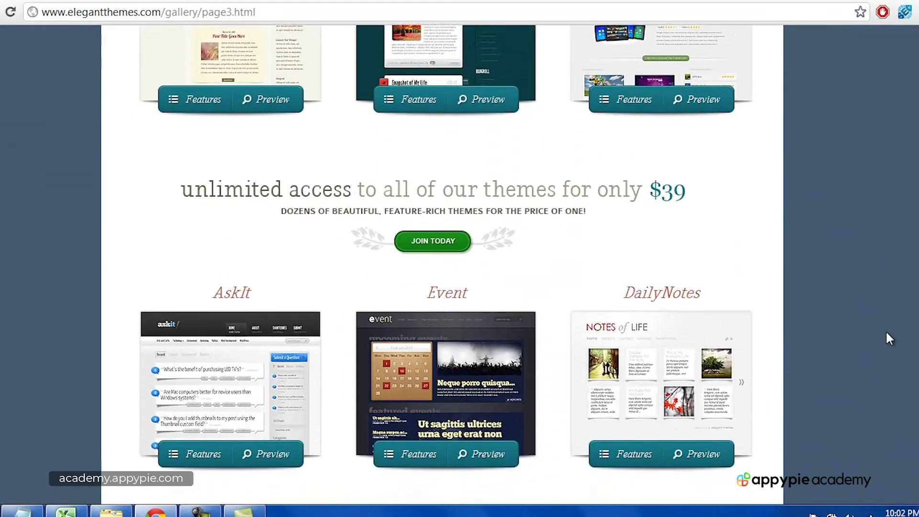
scroll(888, 337, down, 8)
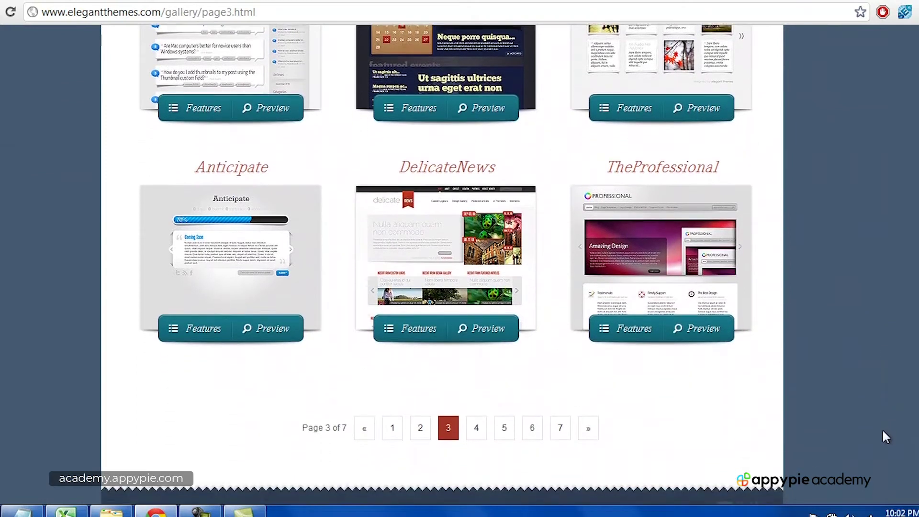
scroll(883, 433, down, 1)
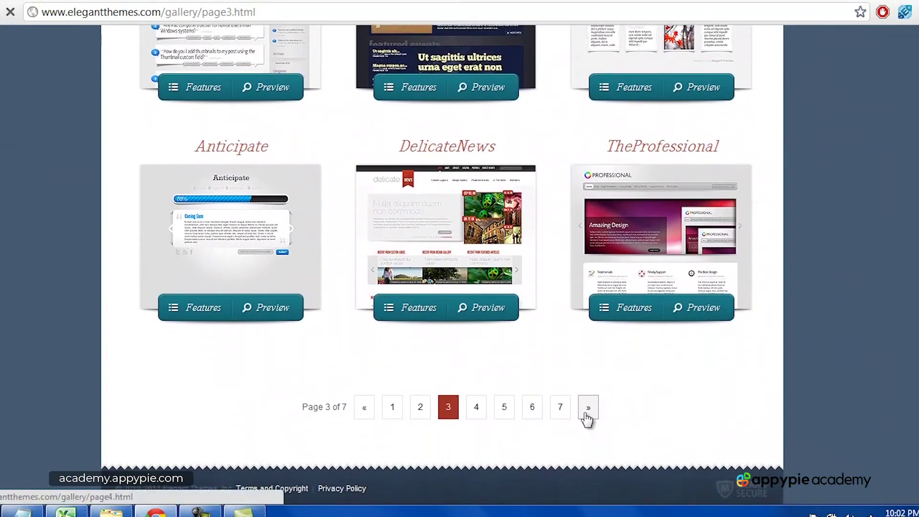
click(585, 413)
Find the Polished theme on page 4 of the gallery and open its details page.
scroll(901, 189, down, 12)
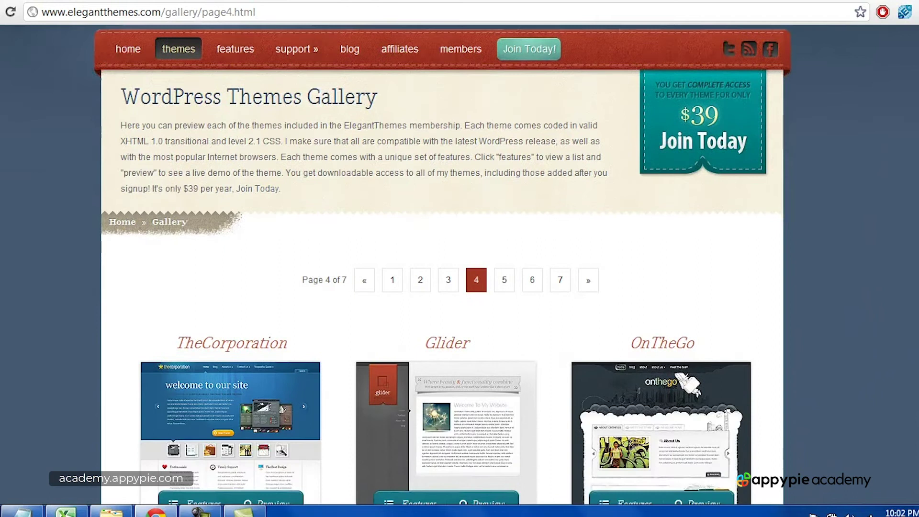
scroll(887, 265, down, 8)
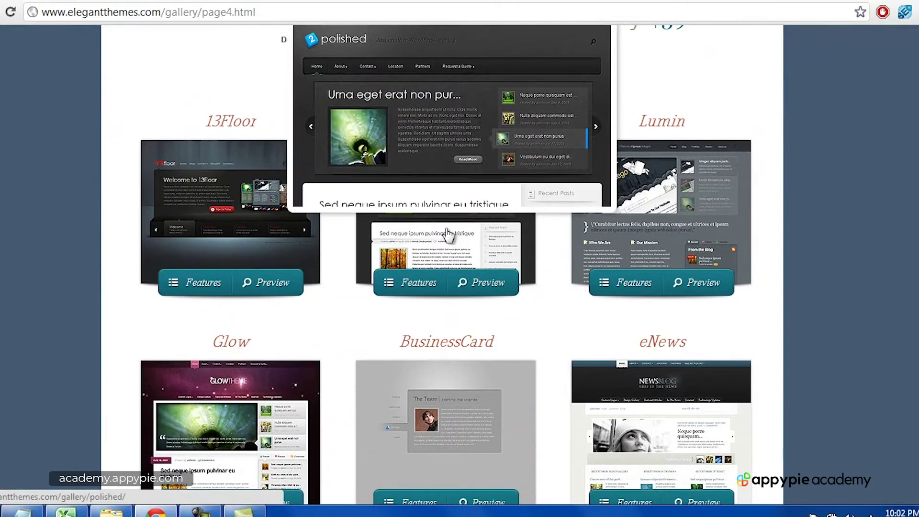
click(448, 235)
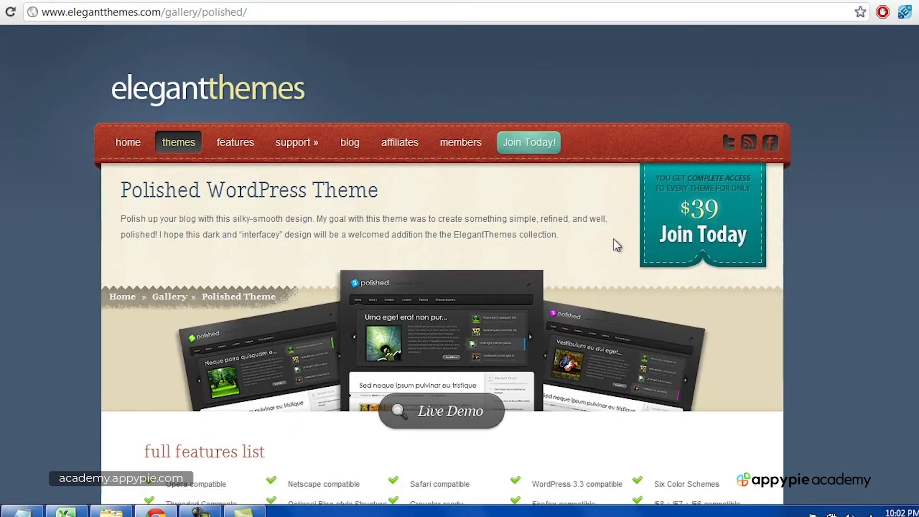
Open the Join Today page and examine the testimonials, the money-back guarantee and the Personal and Developer package comparison.
click(704, 228)
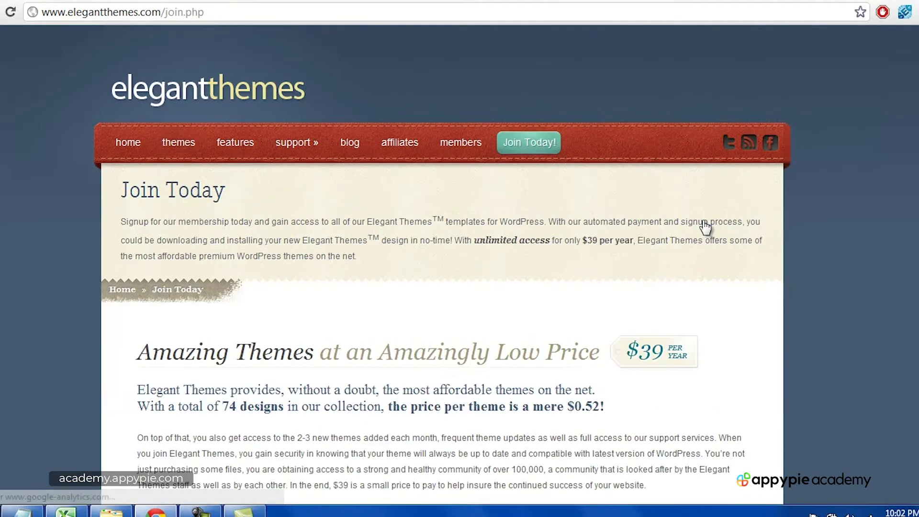
scroll(374, 241, down, 7)
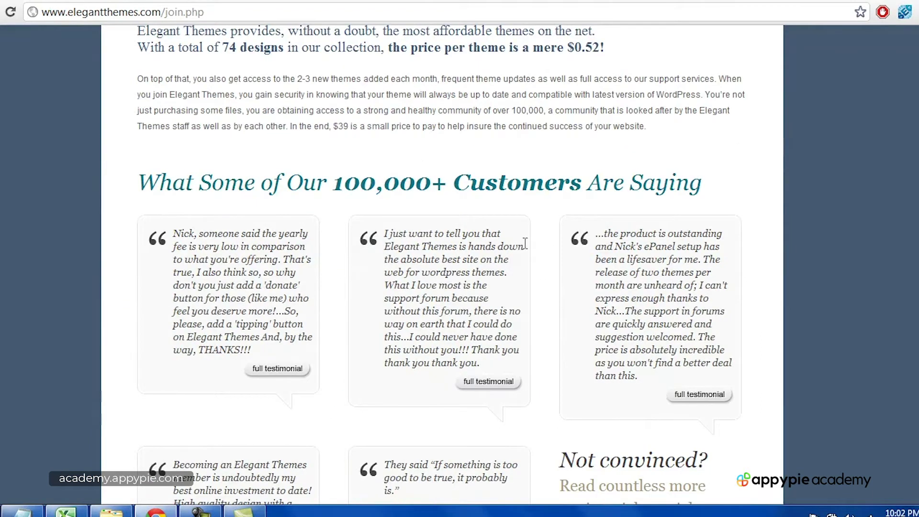
scroll(424, 237, down, 6)
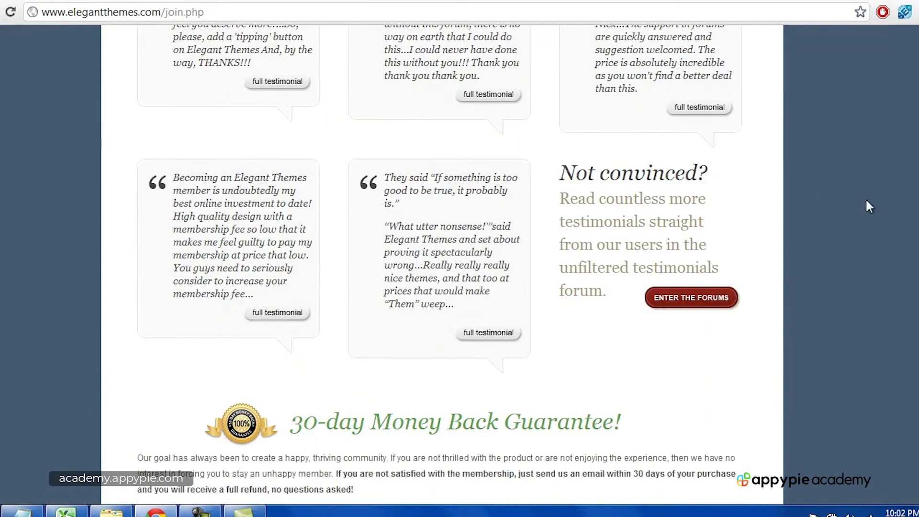
scroll(460, 258, up, 13)
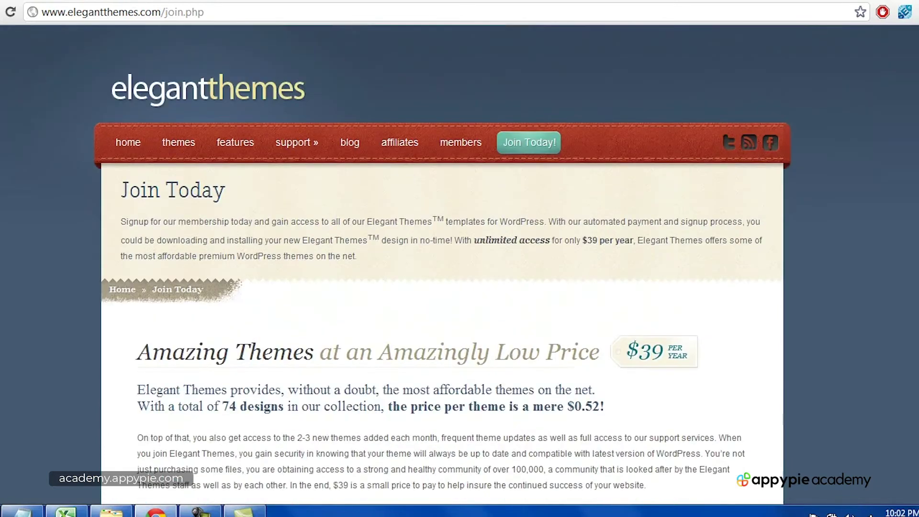
scroll(460, 258, down, 11)
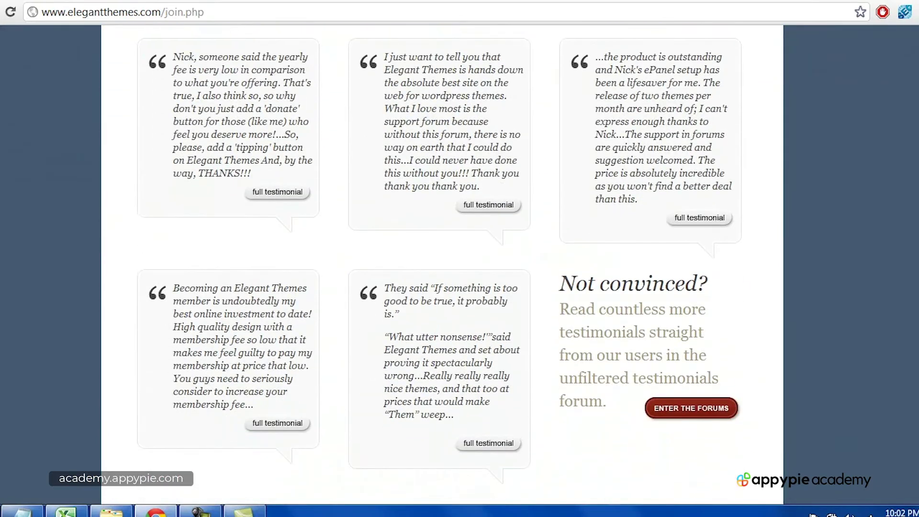
scroll(460, 258, down, 12)
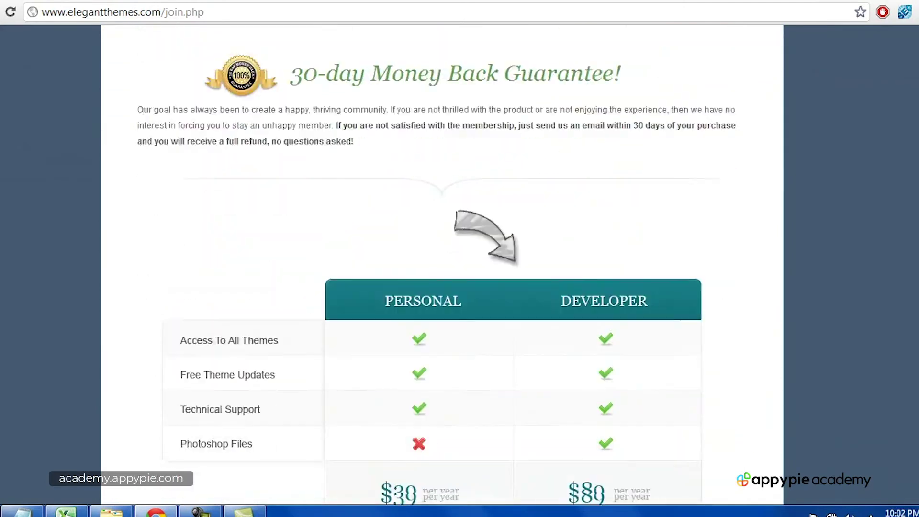
scroll(917, 390, down, 1)
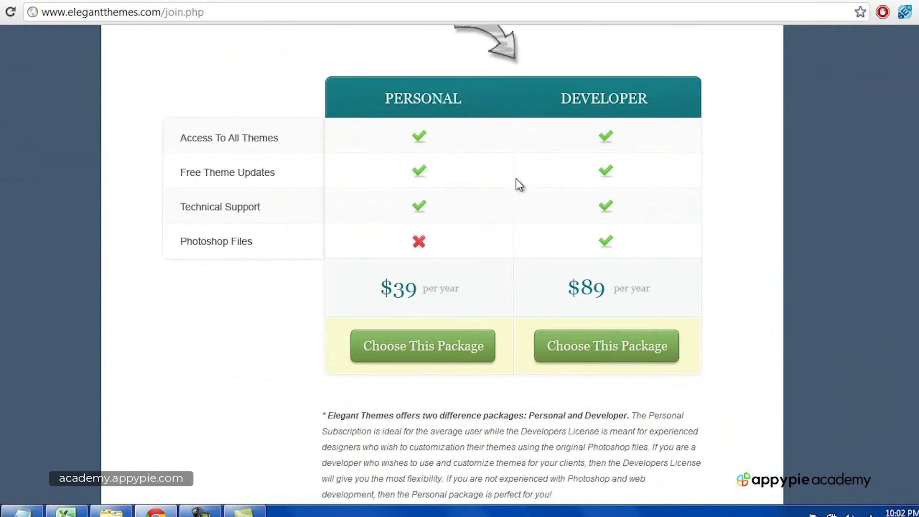
Choose the Personal package at $39 per year and examine the account registration page.
click(431, 353)
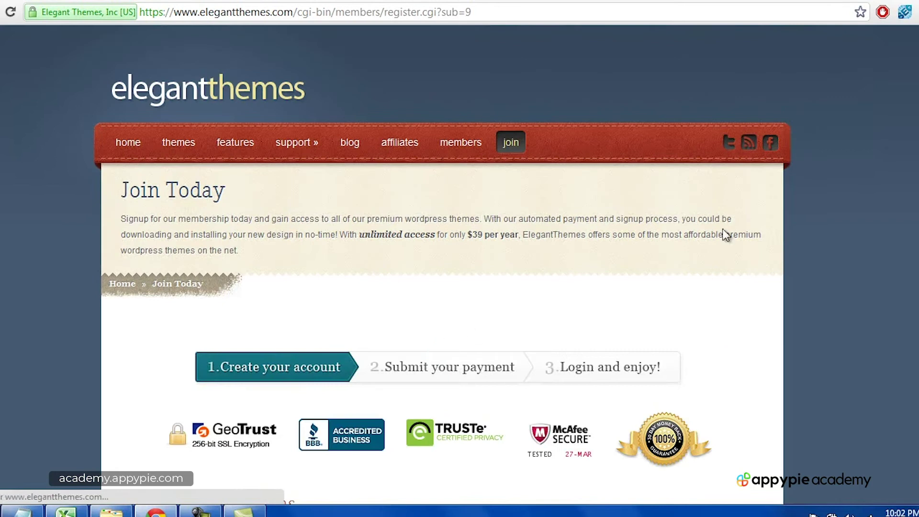
scroll(696, 289, down, 3)
scroll(695, 289, up, 3)
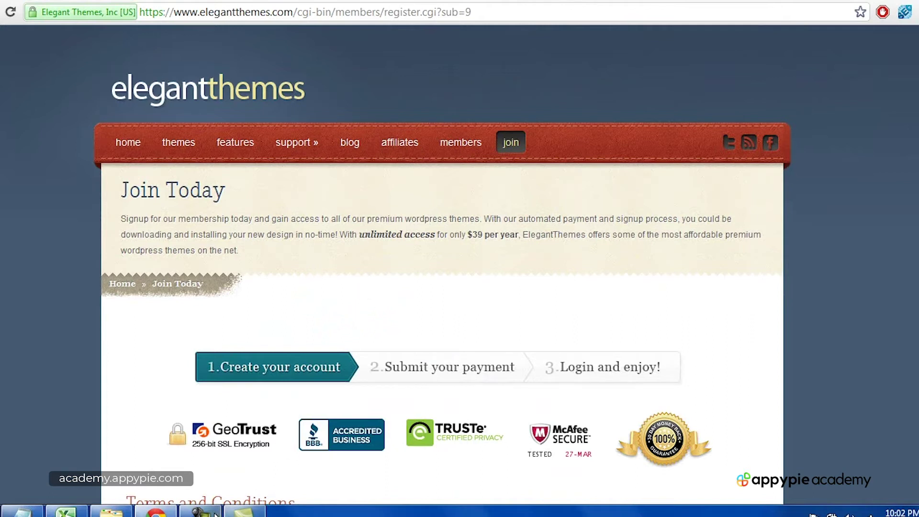
click(244, 510)
click(886, 452)
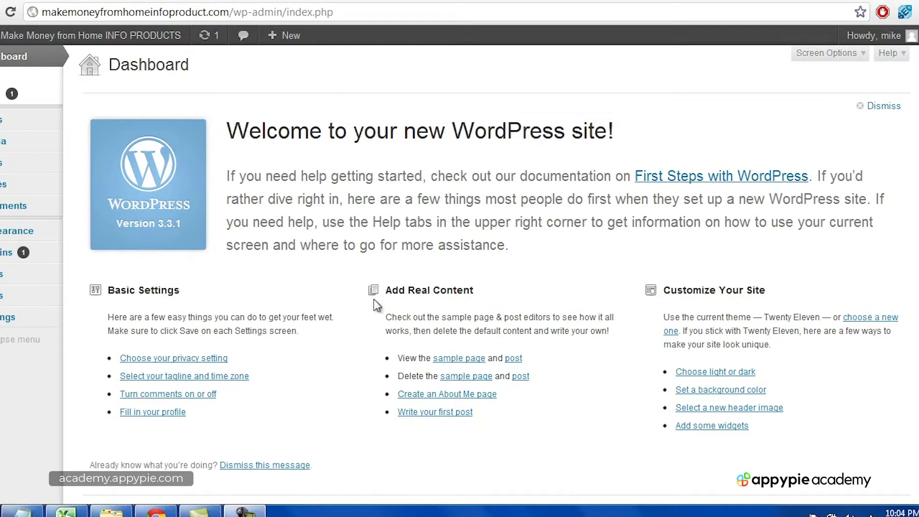
Go to the theme installation area of the WordPress dashboard and open the page for uploading a theme in .zip format.
mouse_move(36, 237)
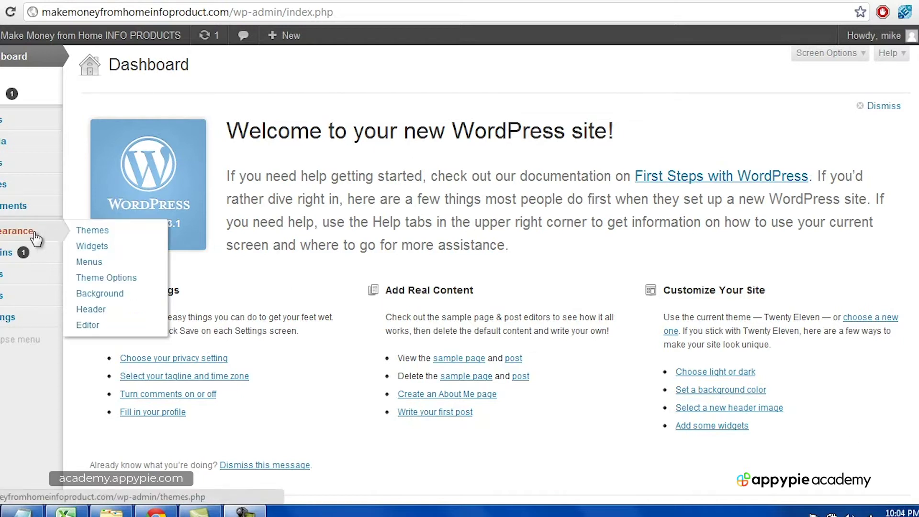
click(102, 233)
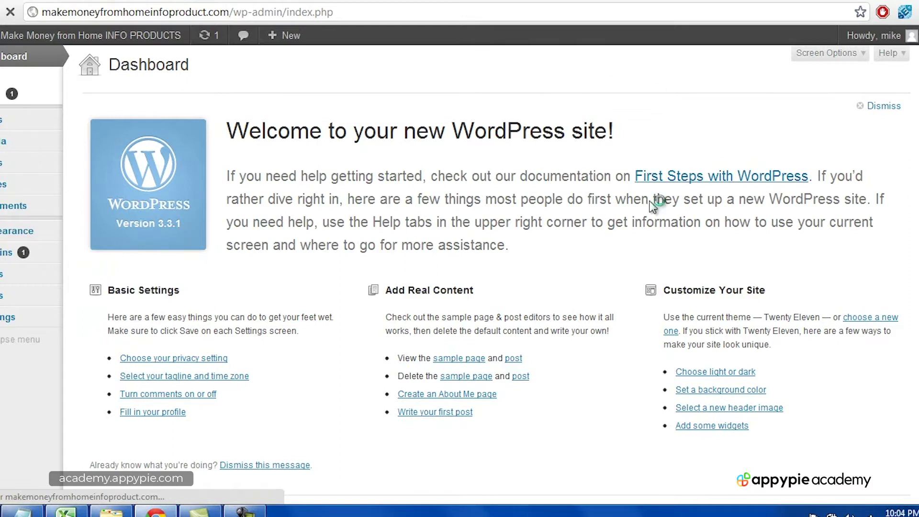
click(647, 2)
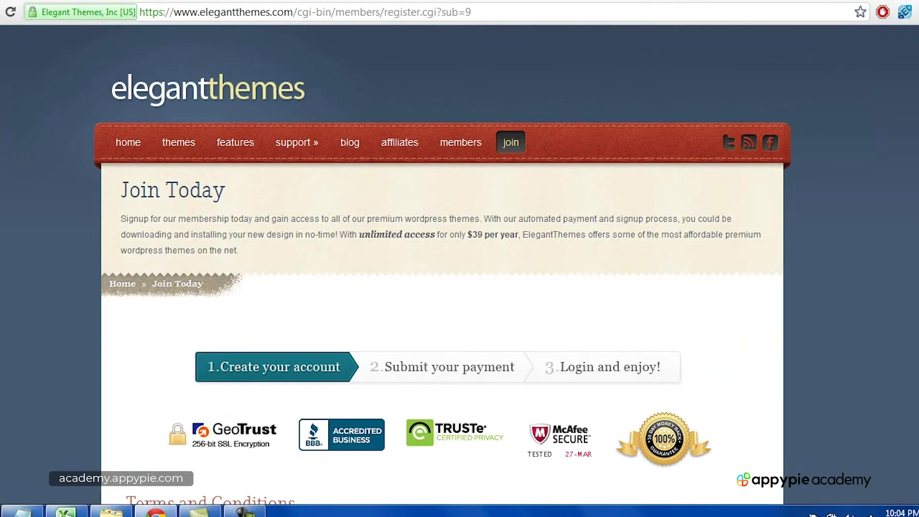
click(647, 2)
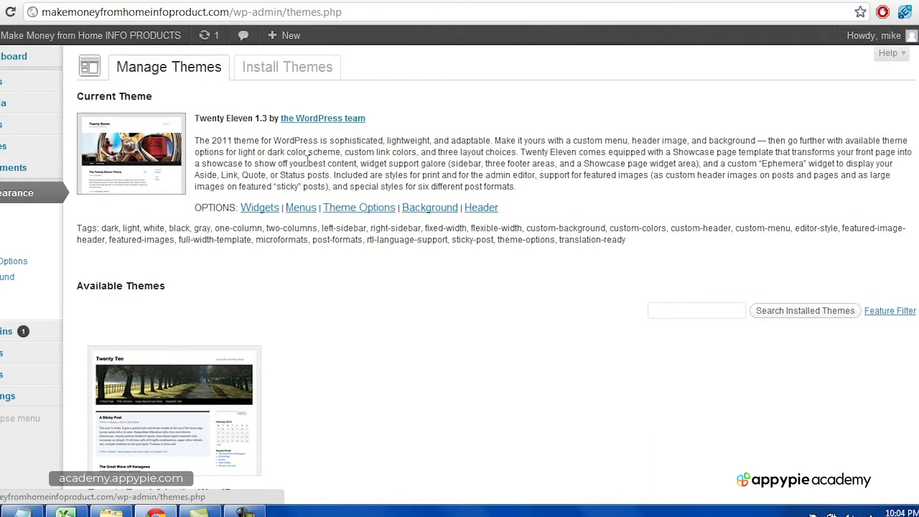
click(285, 80)
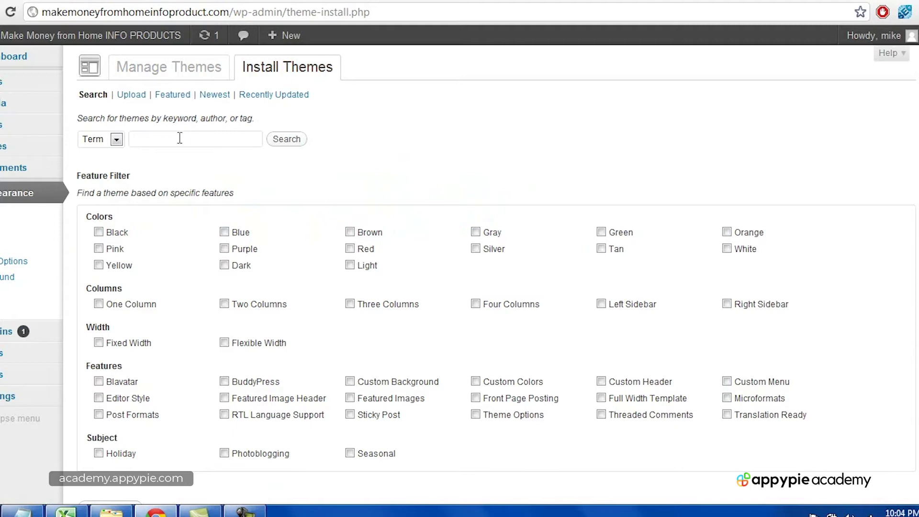
click(138, 96)
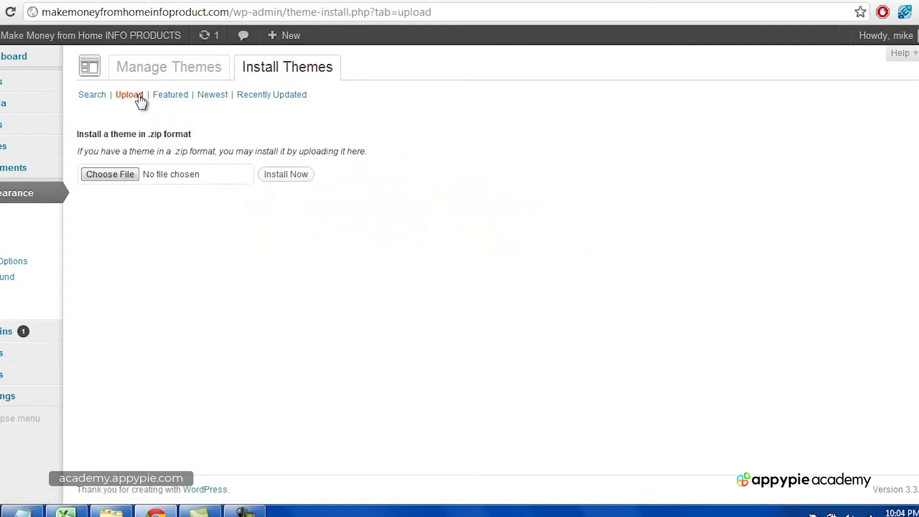
Install the Polished theme from Polished.zip in the elegant themes folder and activate it.
click(111, 177)
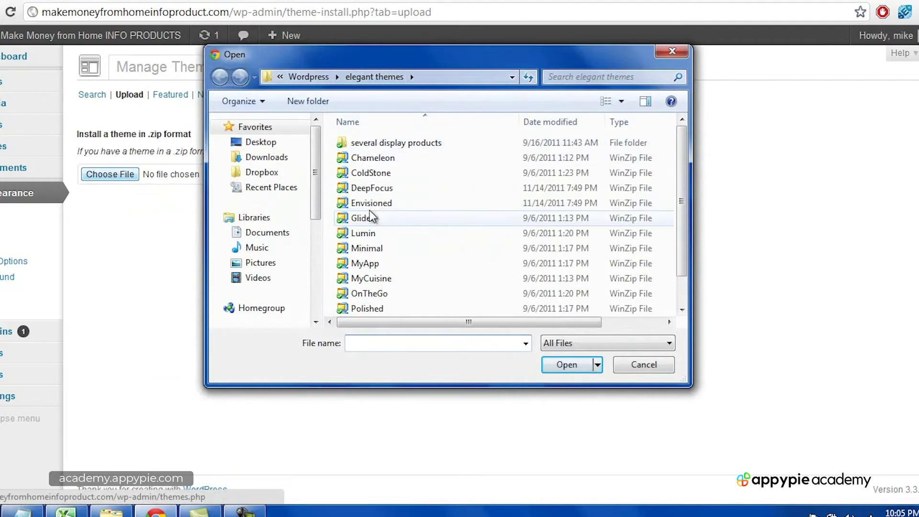
mouse_move(684, 168)
mouse_down()
mouse_move(678, 195)
mouse_move(676, 170)
mouse_move(673, 182)
mouse_up()
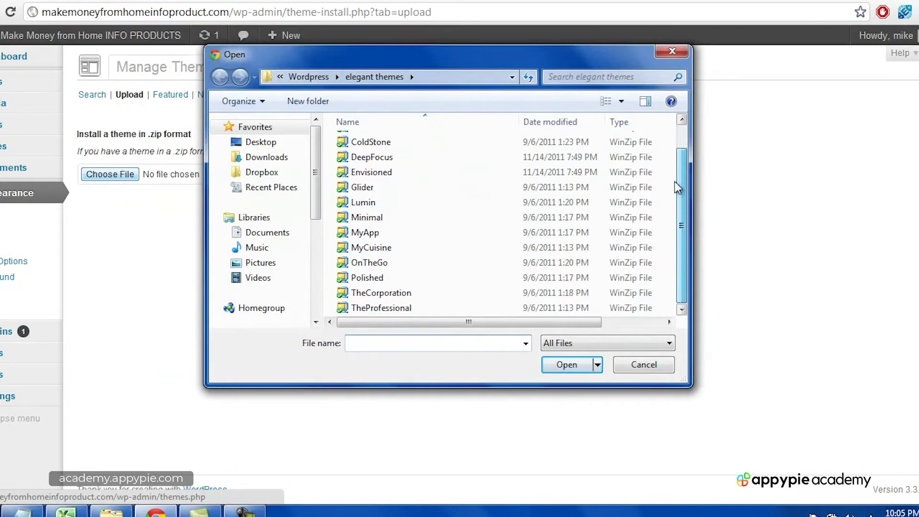
double_click(363, 282)
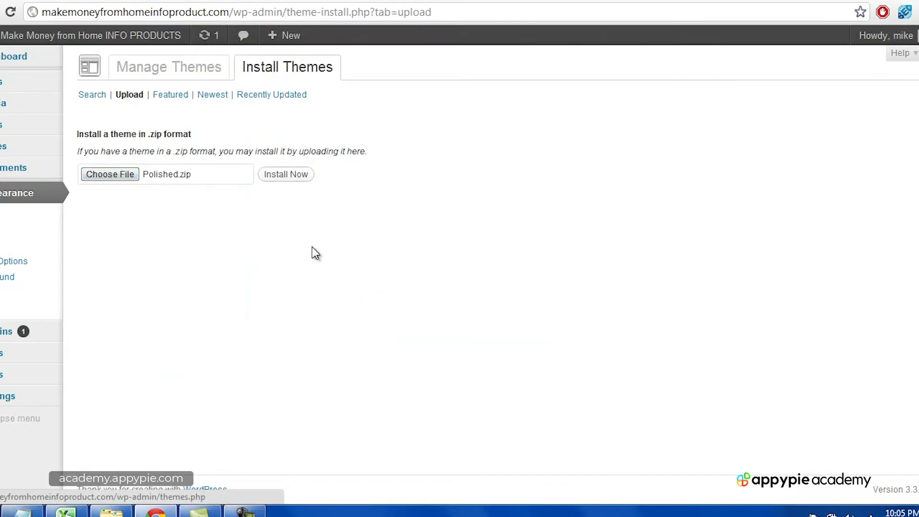
click(297, 182)
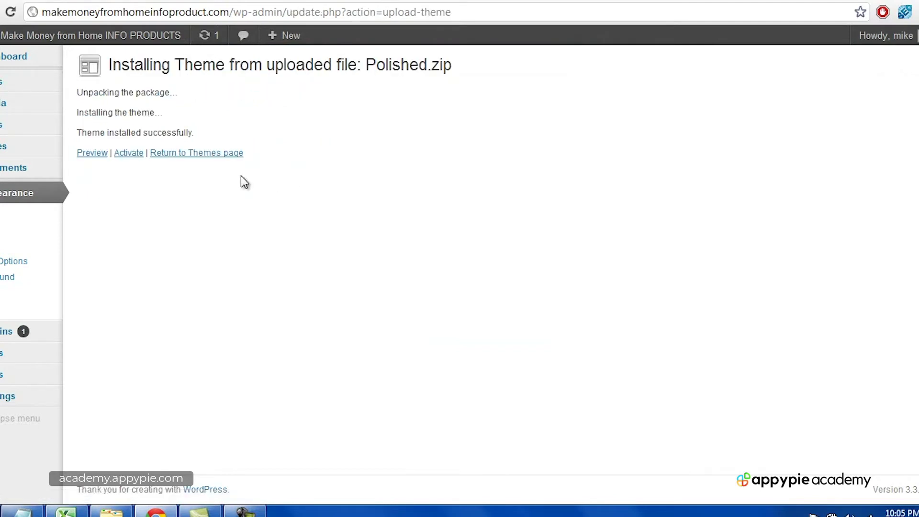
click(118, 155)
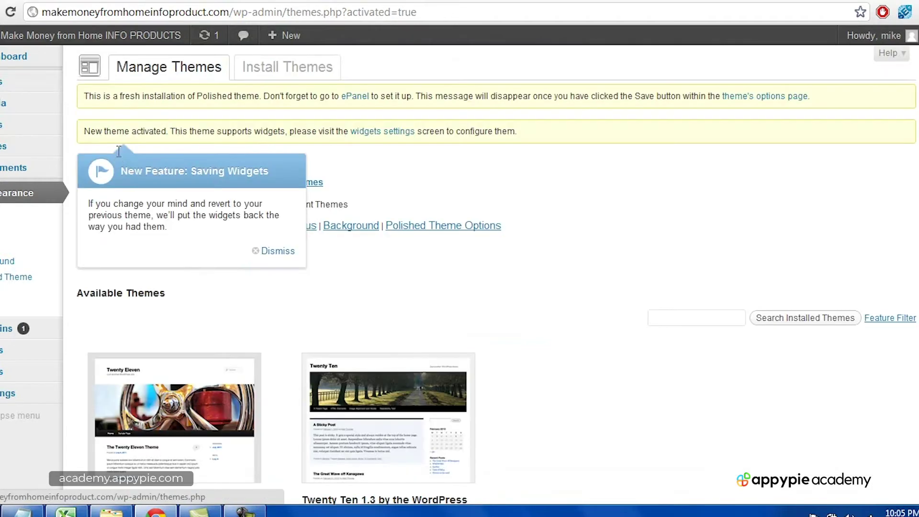
Open the site's front page in a new tab to view it with the Polished theme.
mouse_move(108, 43)
right_click(50, 58)
click(84, 68)
click(406, 0)
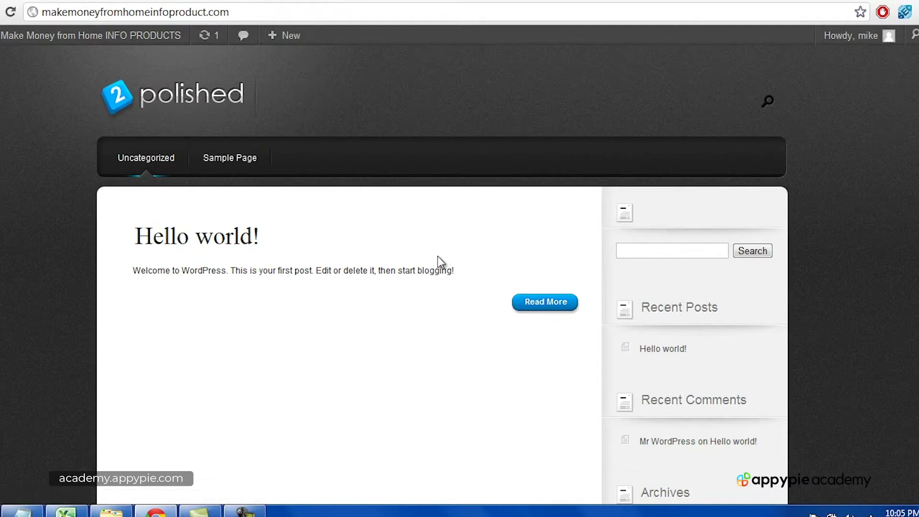
click(245, 511)
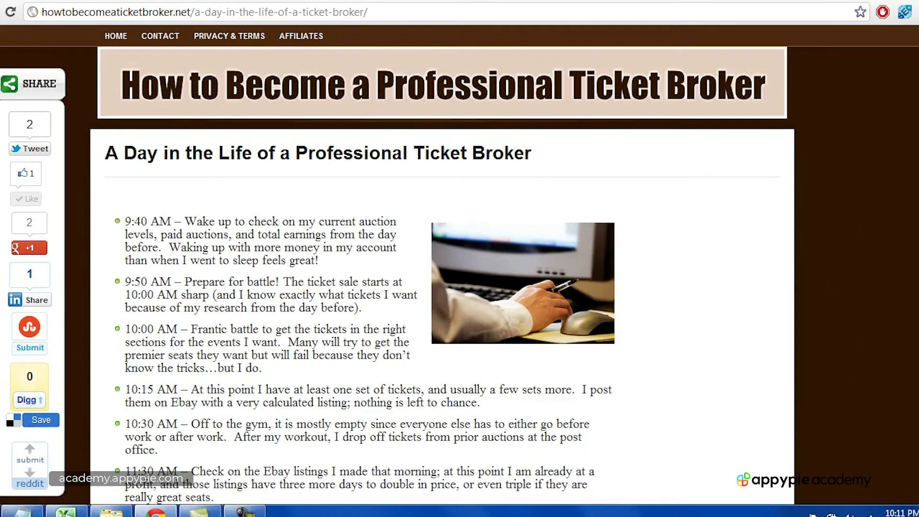
Read through the ticket broker sales page, examining the story, ebook contents, money-back guarantee, price and business benefits, and return to its start.
scroll(443, 287, down, 4)
scroll(442, 288, up, 3)
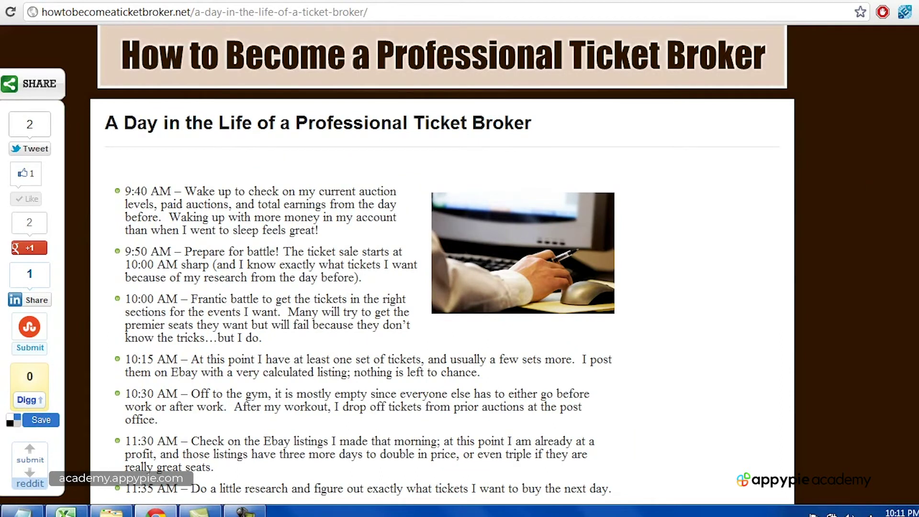
scroll(334, 224, down, 8)
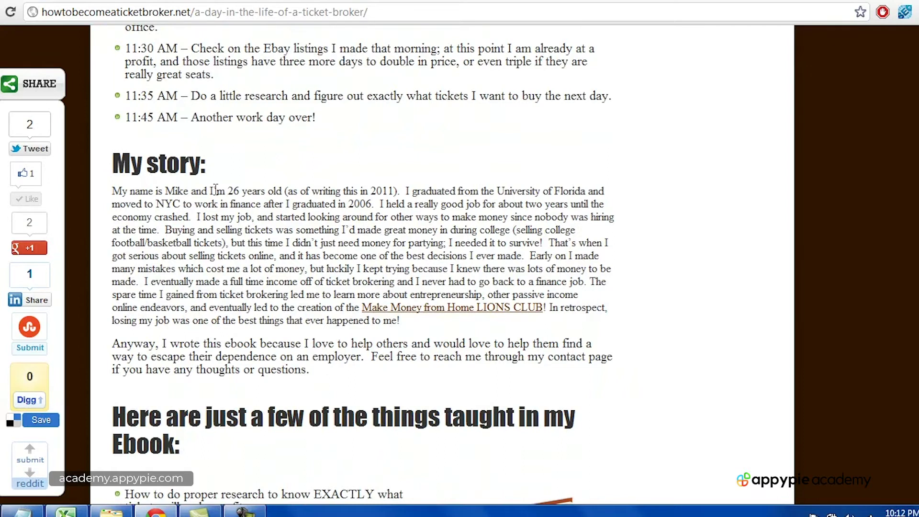
scroll(598, 220, down, 7)
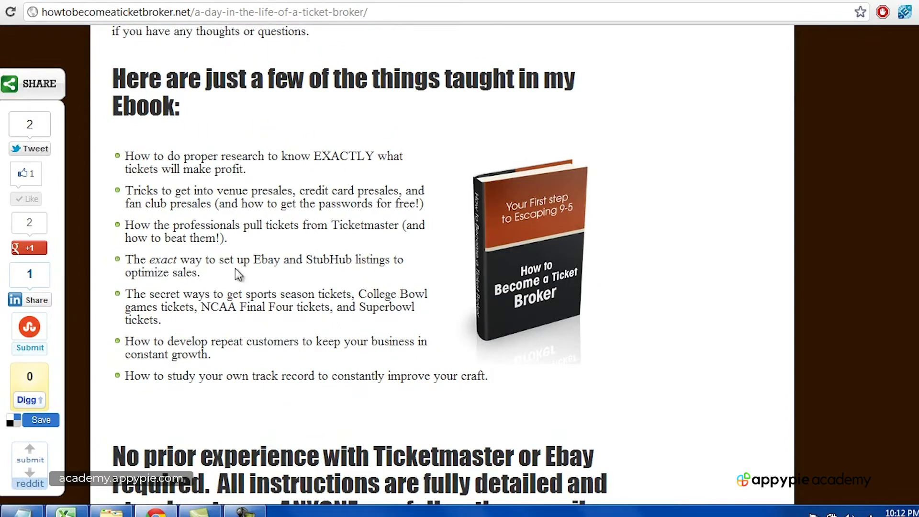
scroll(369, 297, down, 5)
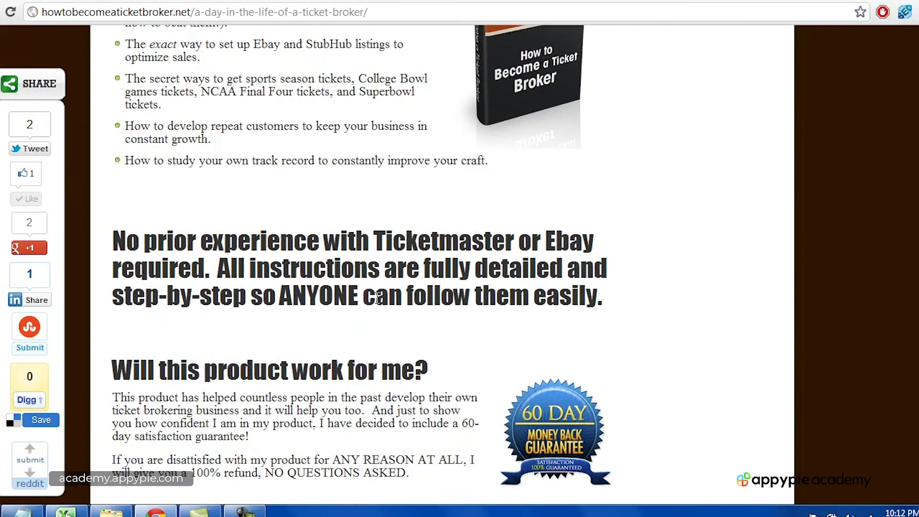
scroll(395, 304, down, 5)
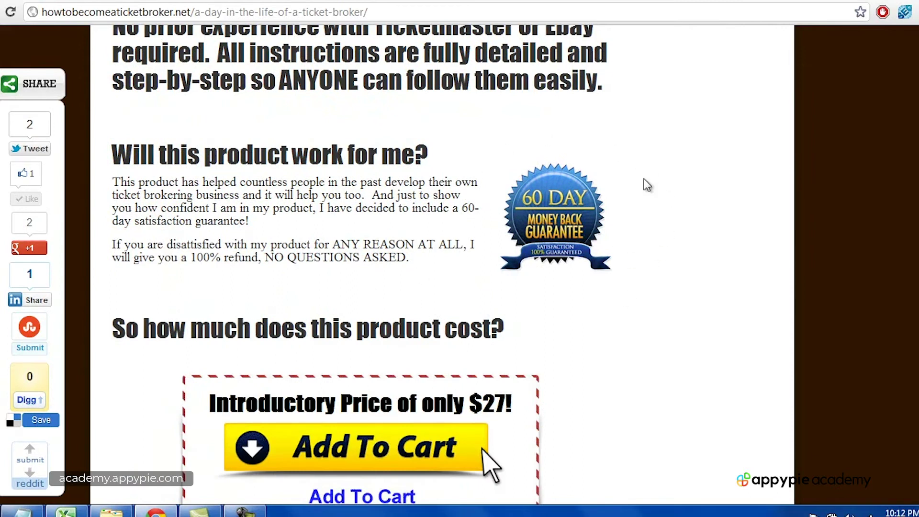
scroll(791, 205, down, 4)
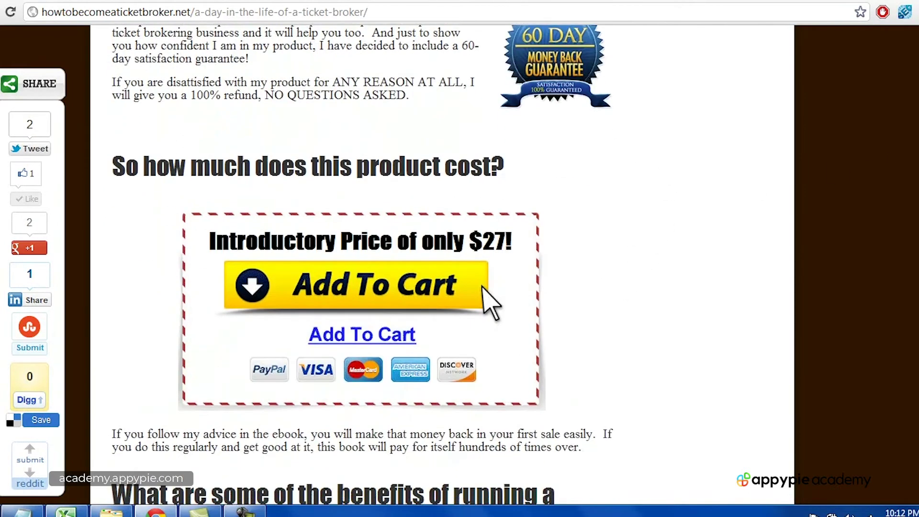
scroll(791, 204, up, 1)
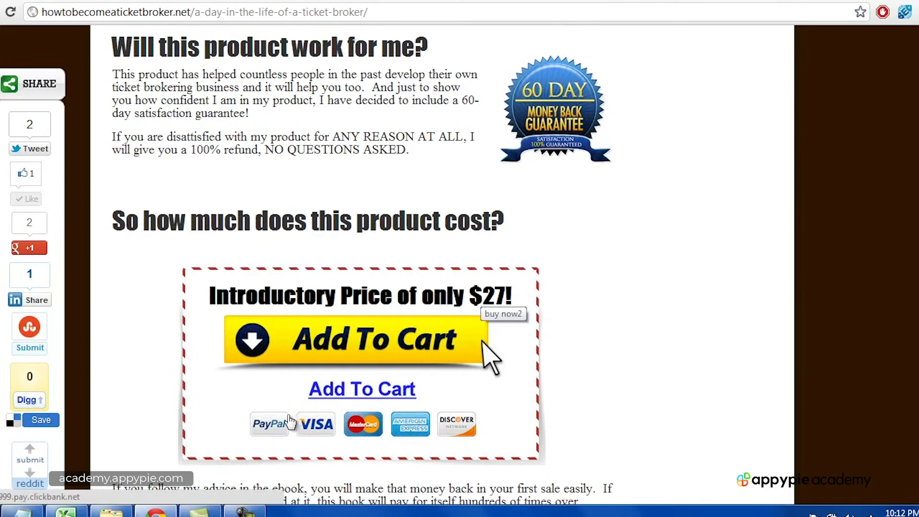
scroll(377, 371, down, 10)
scroll(393, 160, up, 2)
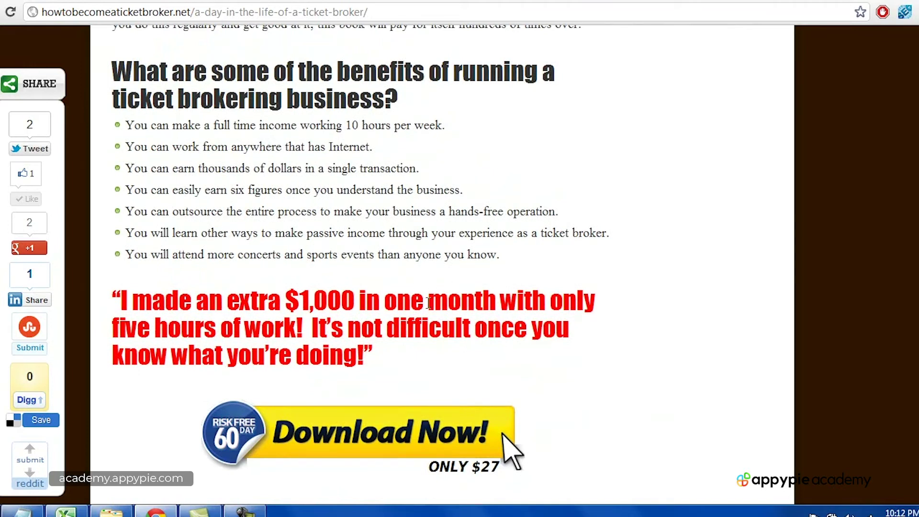
scroll(428, 302, down, 3)
key(Home)
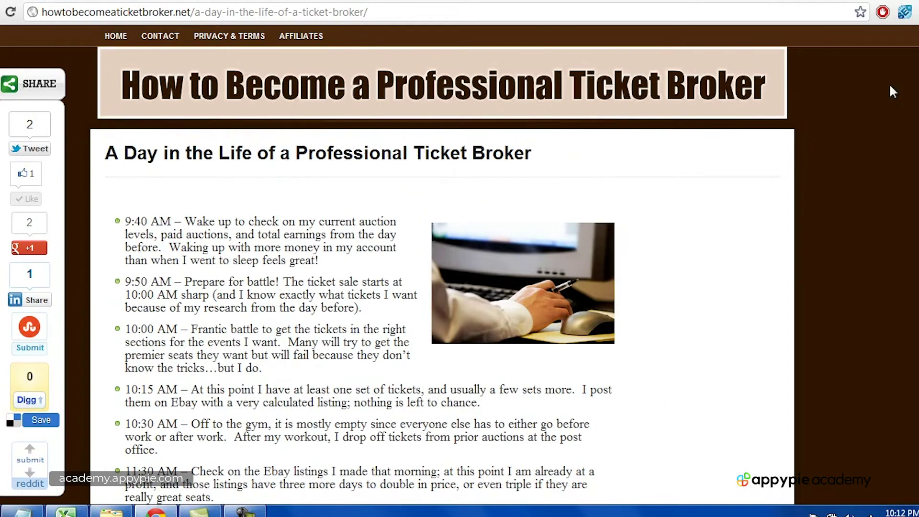
Skim the ticket broker sales page again down to the closing offer and go back to the Polished site's front page.
scroll(489, 319, down, 20)
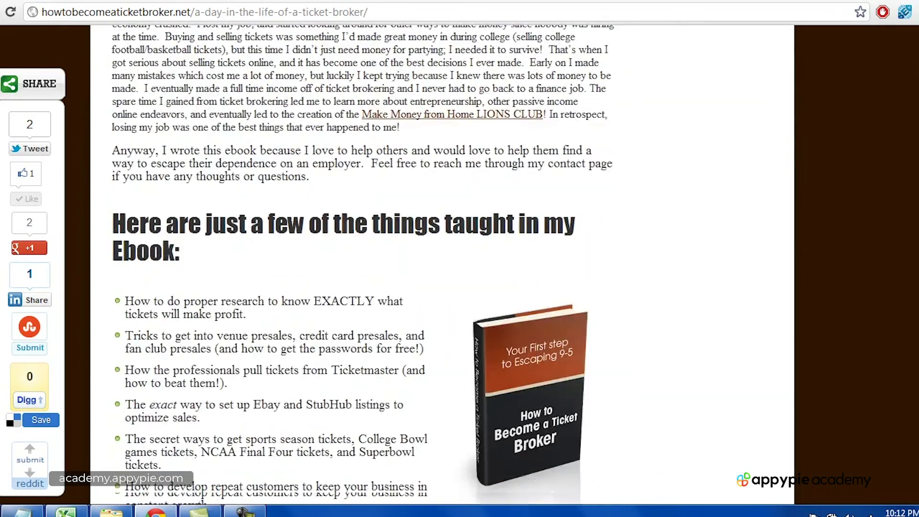
scroll(484, 307, down, 20)
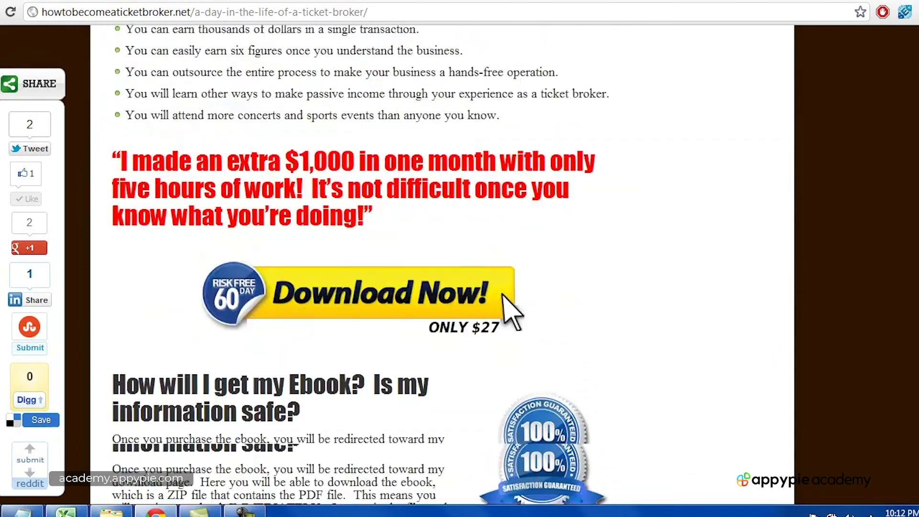
scroll(544, 240, down, 5)
scroll(544, 143, up, 20)
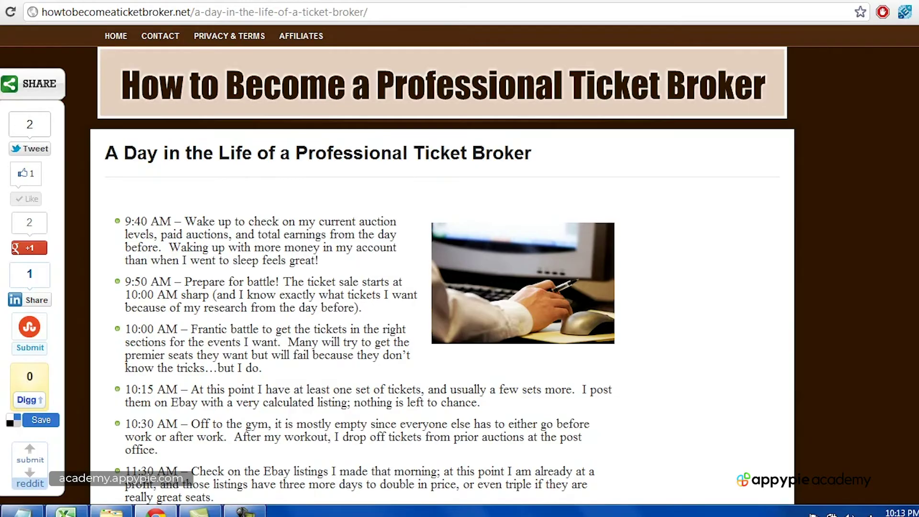
scroll(442, 268, down, 20)
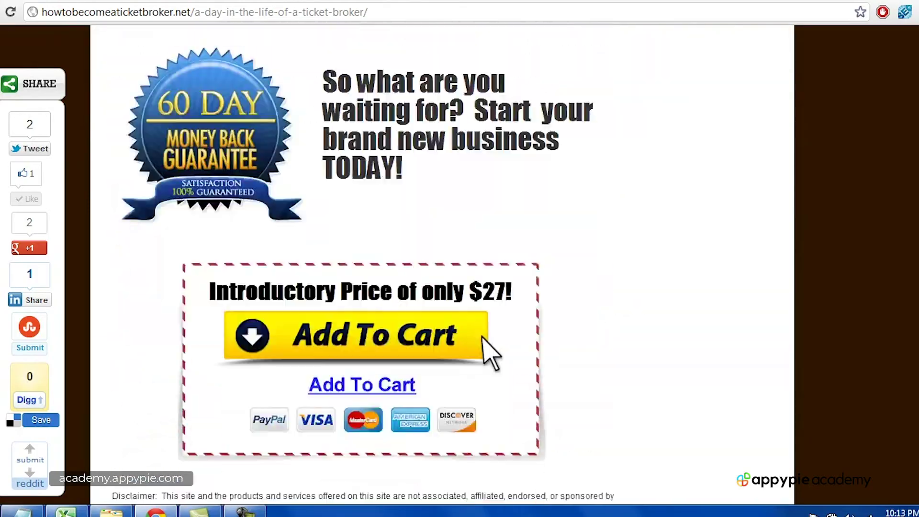
scroll(442, 268, up, 20)
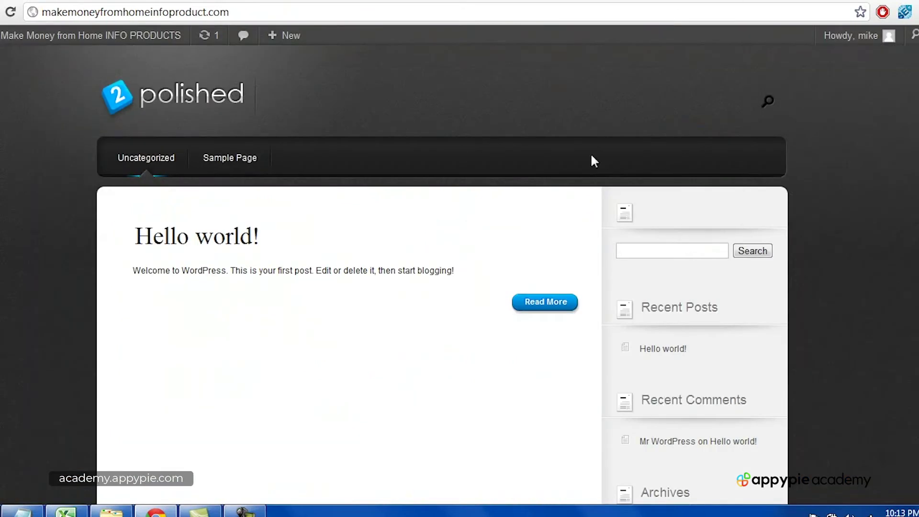
click(245, 510)
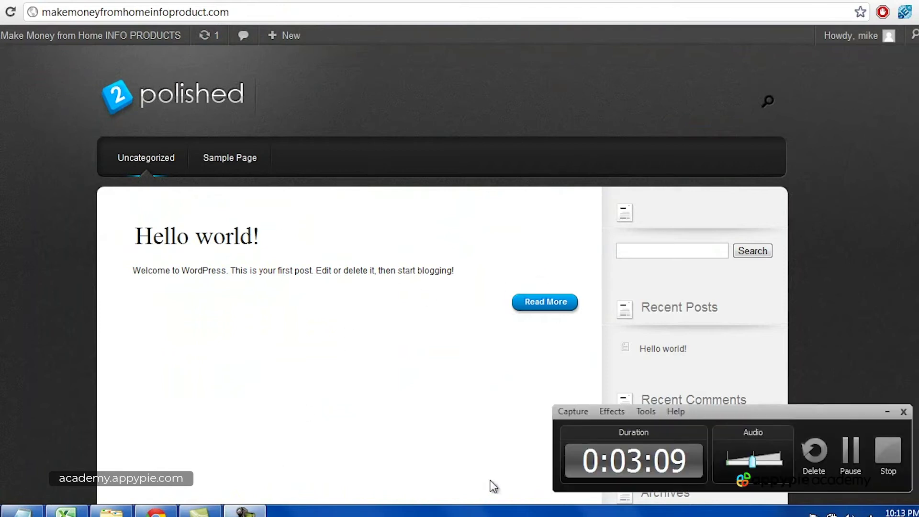
click(897, 463)
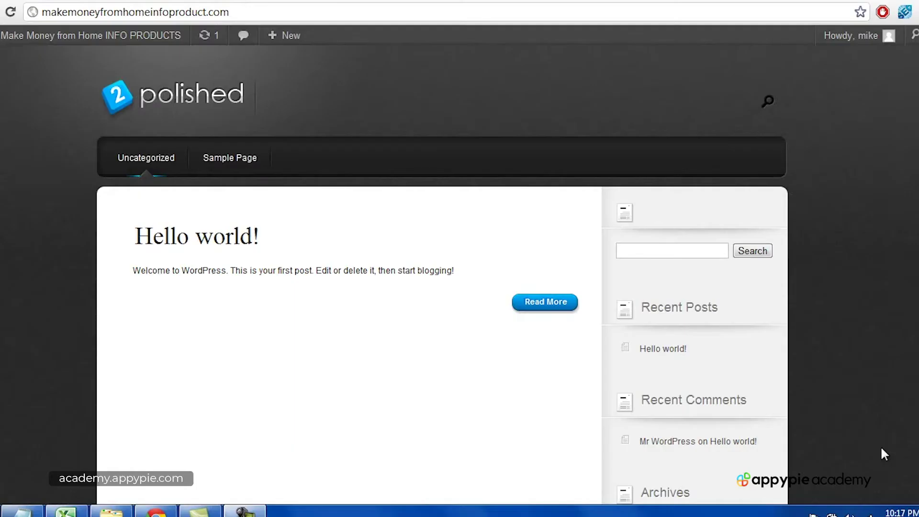
Open the widget settings and remove all the default widgets, including Search, Recent Posts and Recent Comments, from the Sidebar.
click(667, 1)
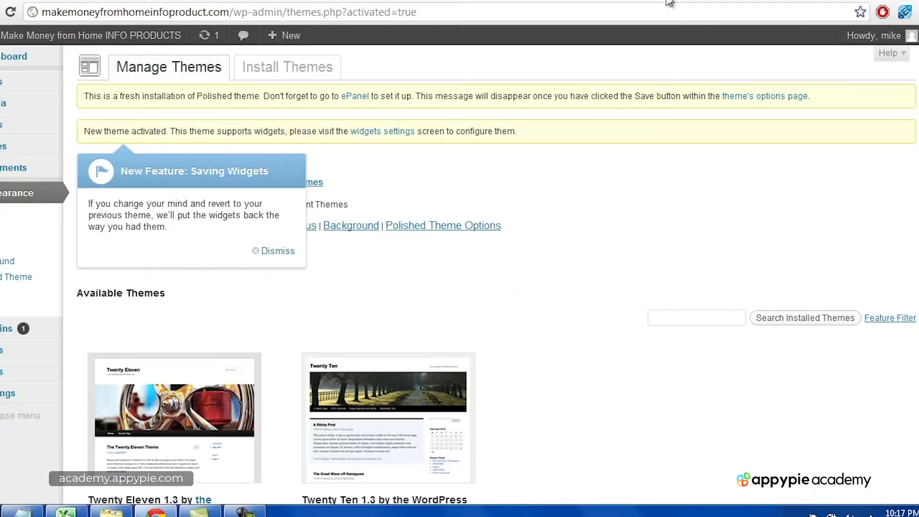
click(13, 246)
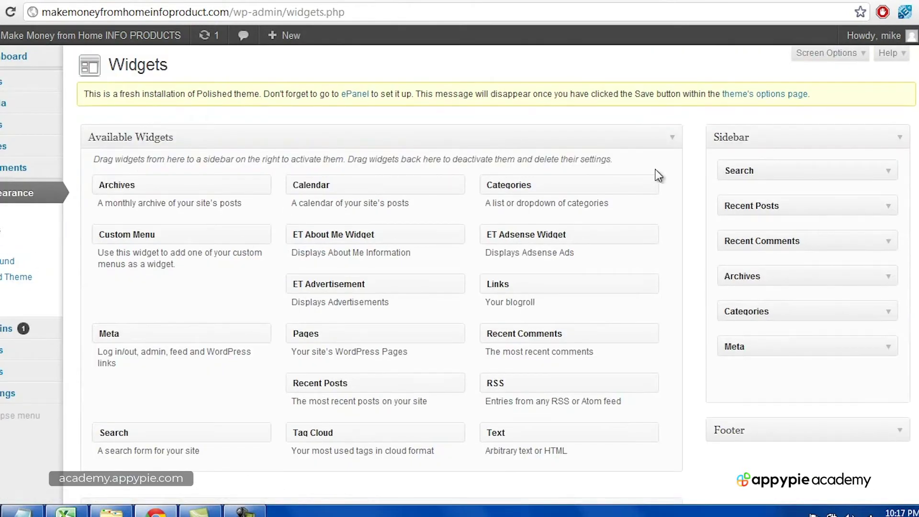
drag(796, 171, 340, 281)
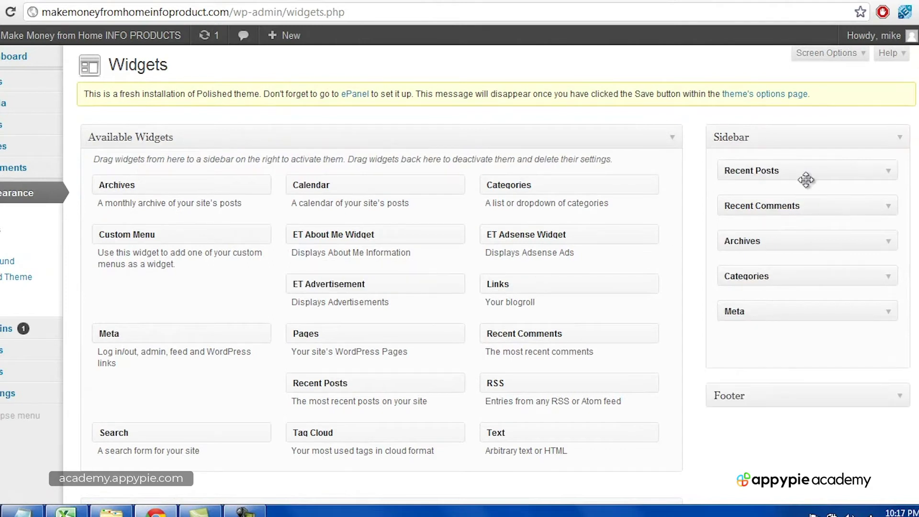
drag(806, 179, 437, 244)
drag(781, 180, 420, 257)
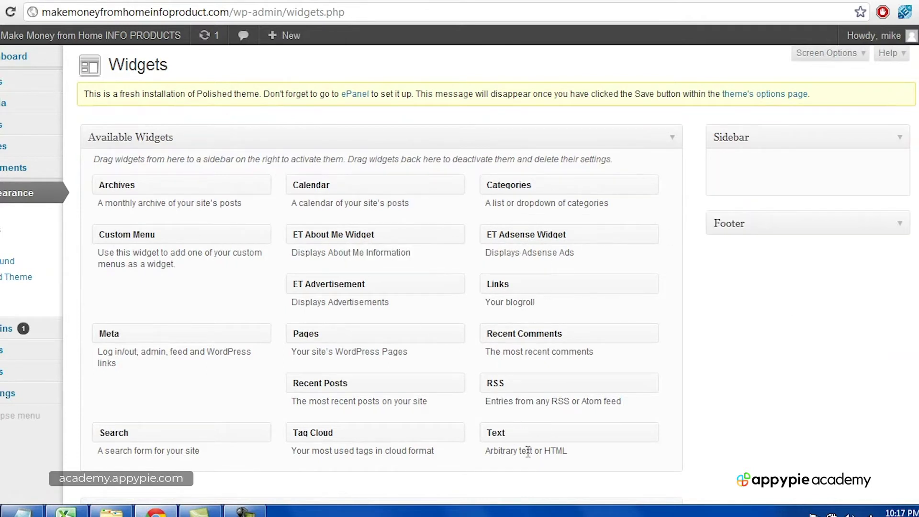
Add a Text widget to the Sidebar titled "Social Media Buttons - Add me!" with the text "facebook, twitter, etc." and save it.
drag(522, 432, 757, 172)
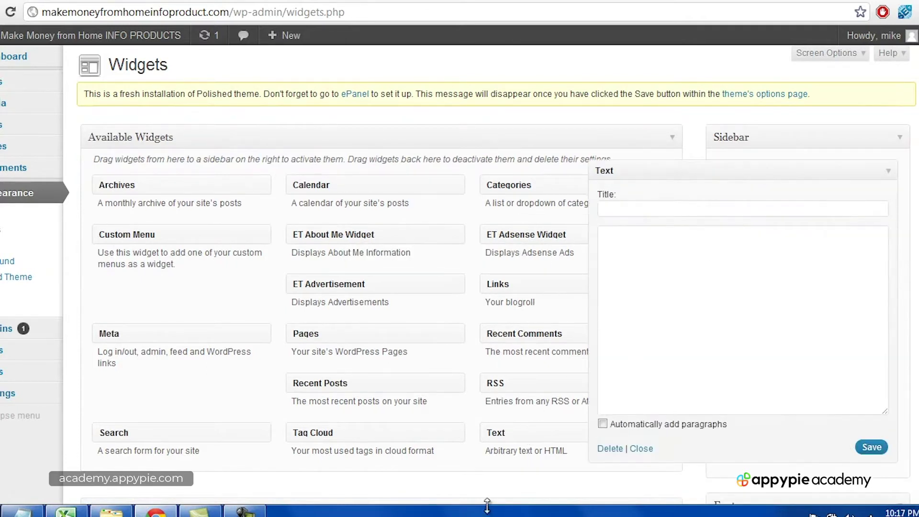
click(663, 206)
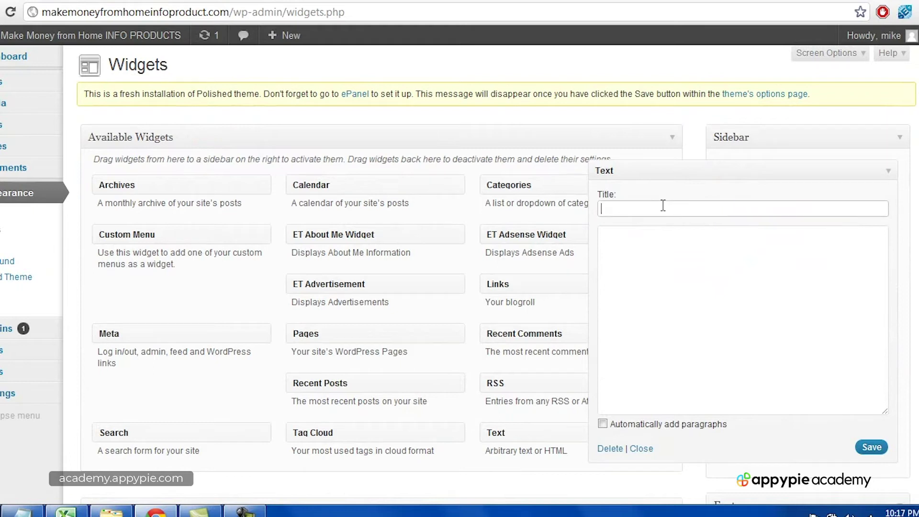
text(Social Media Buttons - Add me!)
click(652, 245)
text(facebook, t)
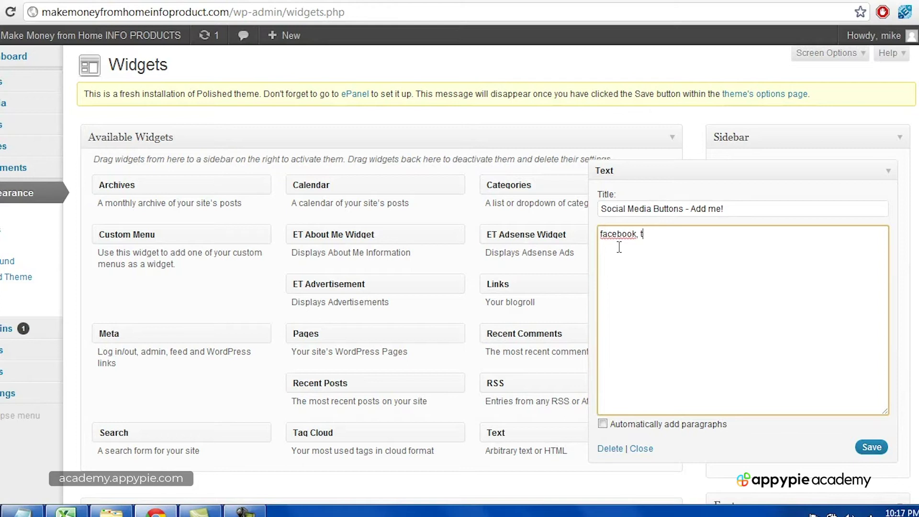
text(witter, etc.)
click(857, 449)
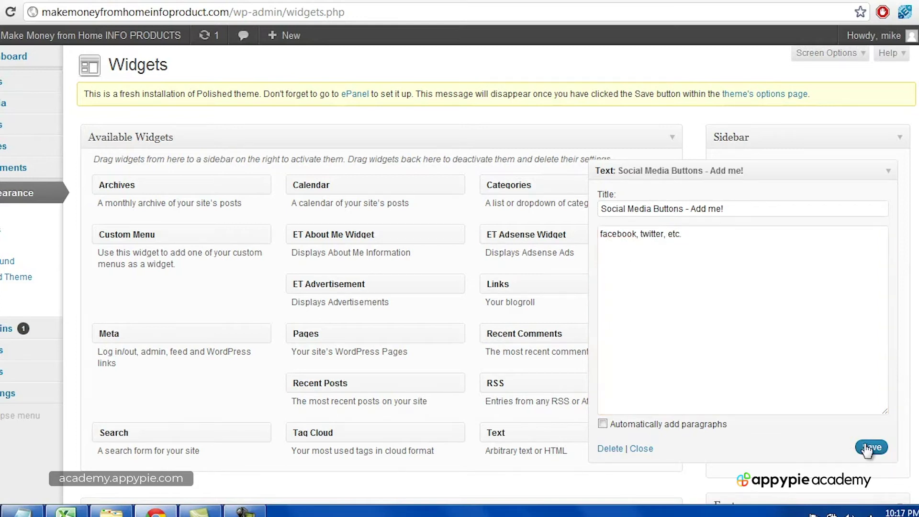
click(644, 452)
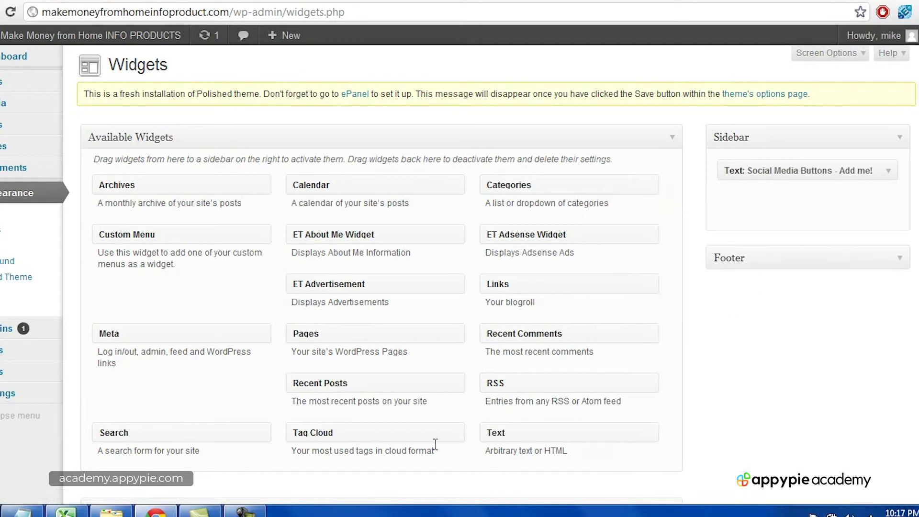
Add a second Sidebar Text widget titled "Sign up for my mailing list!" with the text "mailing list!", and reload the site's front page.
drag(537, 436, 762, 201)
click(728, 247)
text(Sign up for my)
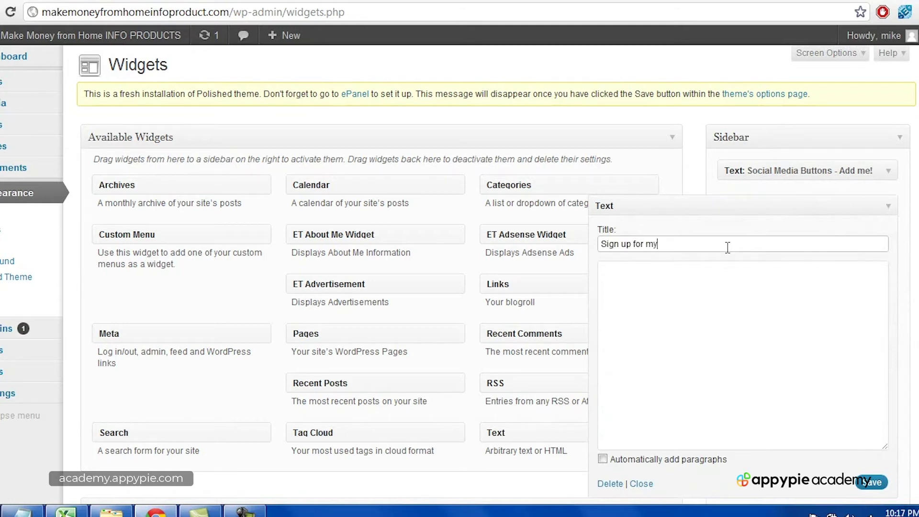
text( mailing list!)
click(712, 305)
text(mailing list)
click(857, 479)
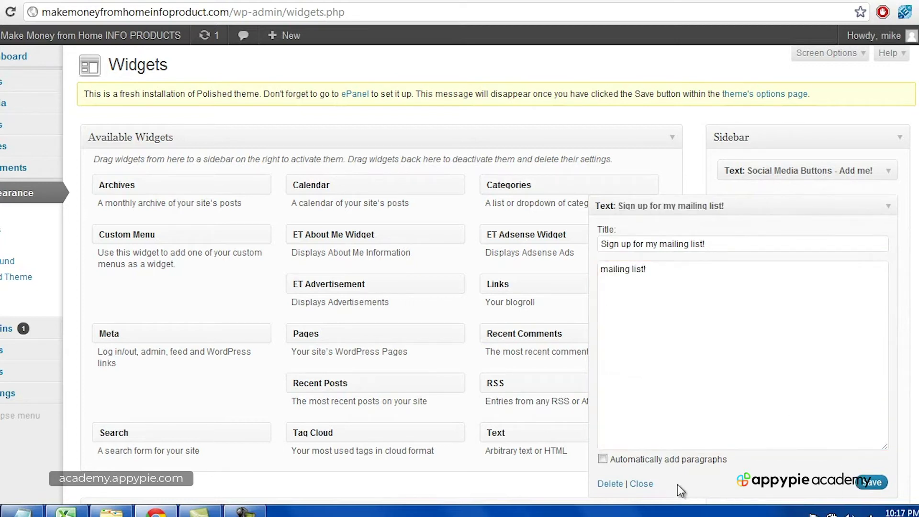
click(641, 484)
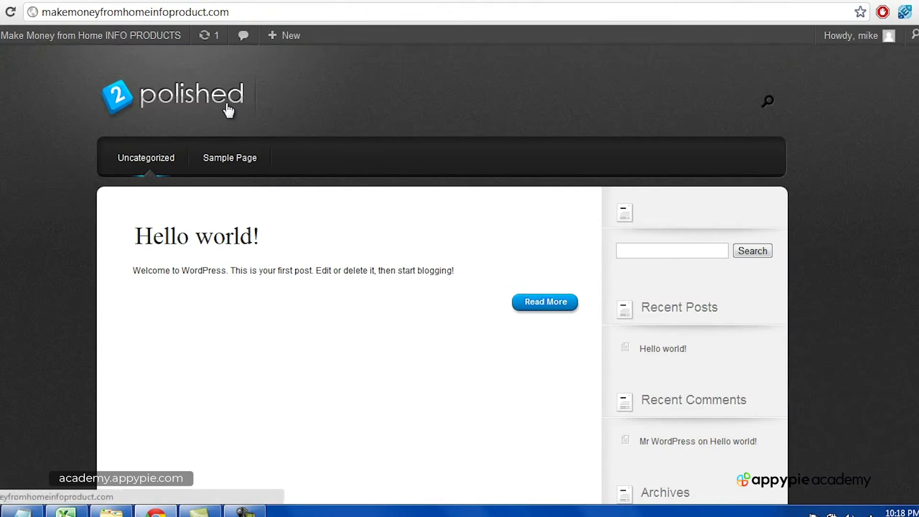
click(229, 111)
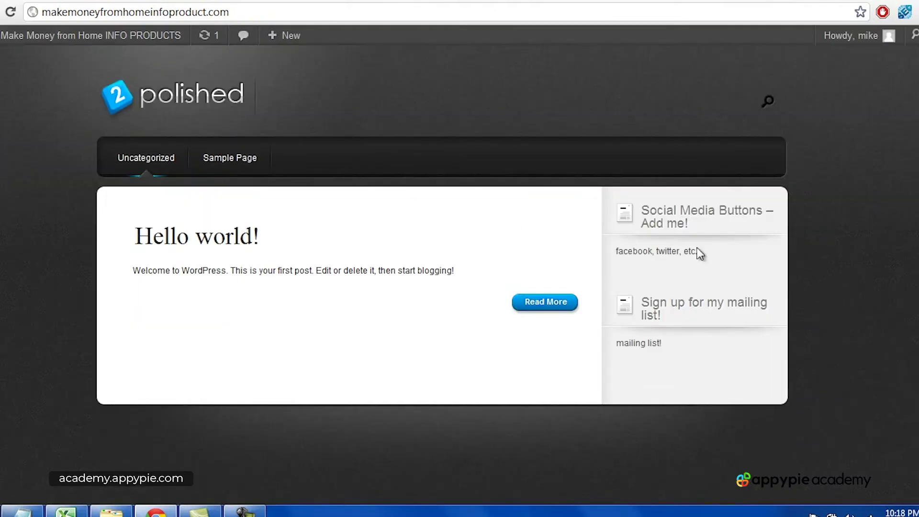
Publish a new page titled "Contact" with "Contact me!" and "(contact form)" on separate lines, and set the permalink structure to Post name.
click(72, 1)
mouse_move(44, 150)
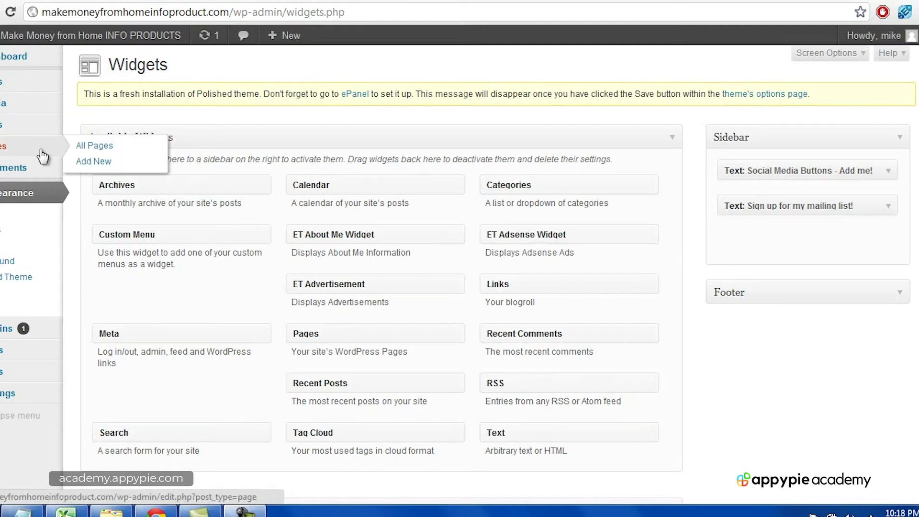
click(93, 161)
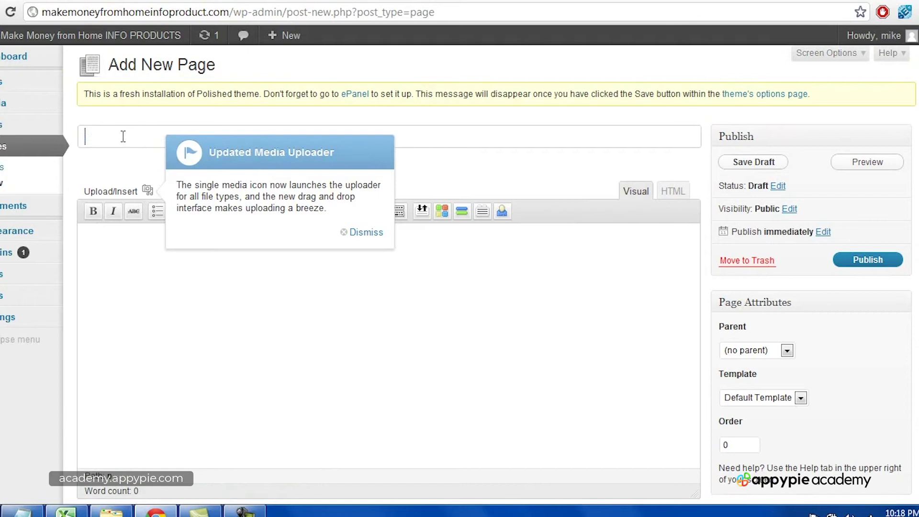
text(Contact)
click(345, 233)
click(341, 271)
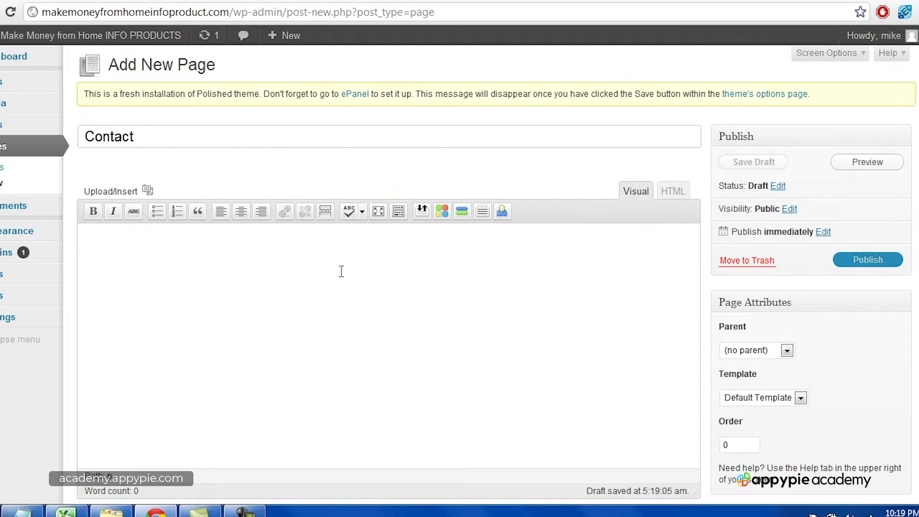
text(Contact me!)
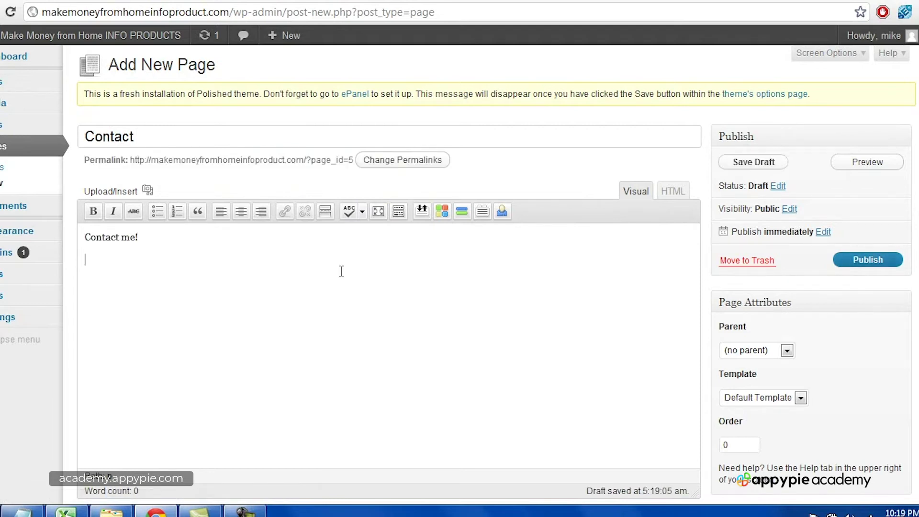
key(Return)
text((contact form)
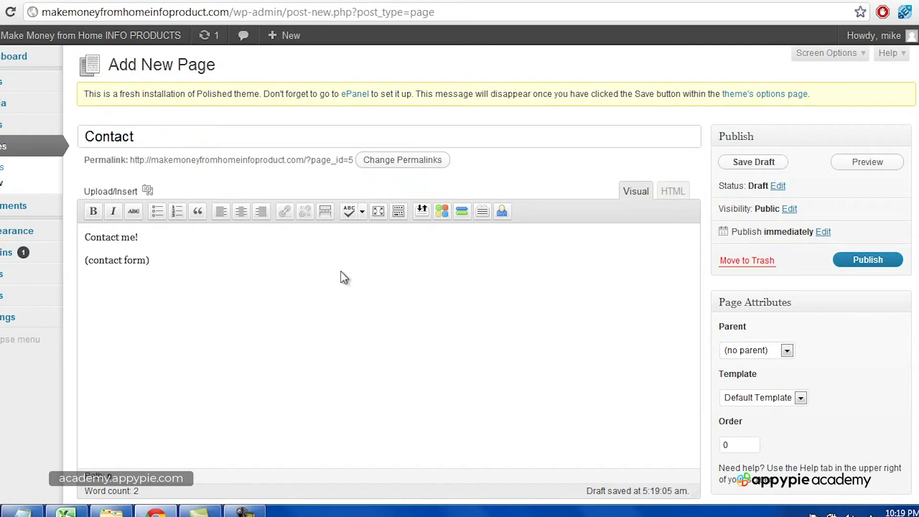
click(856, 276)
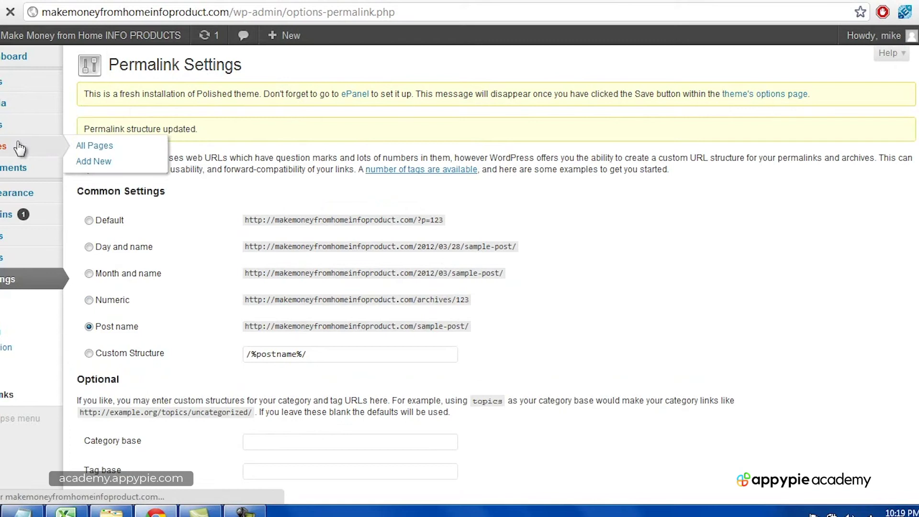
Reopen the Contact page, open its permalink slug for editing and update the page.
click(19, 148)
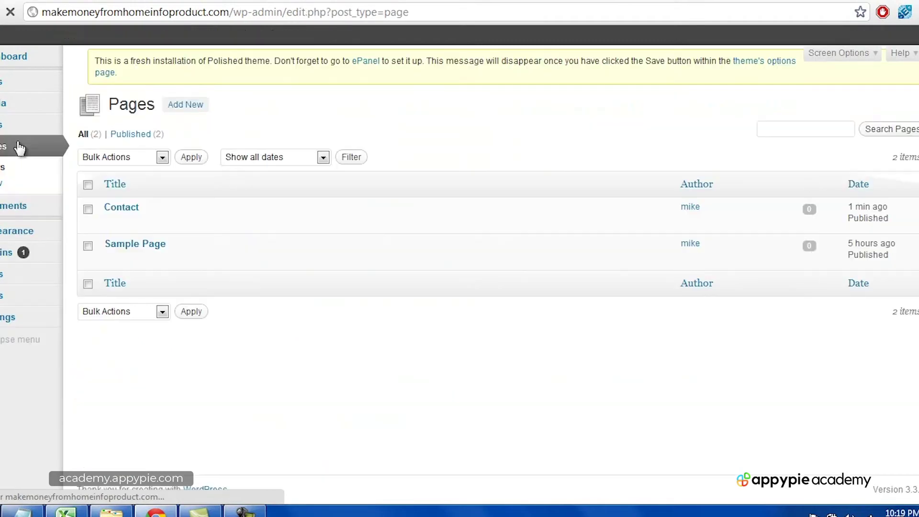
click(119, 206)
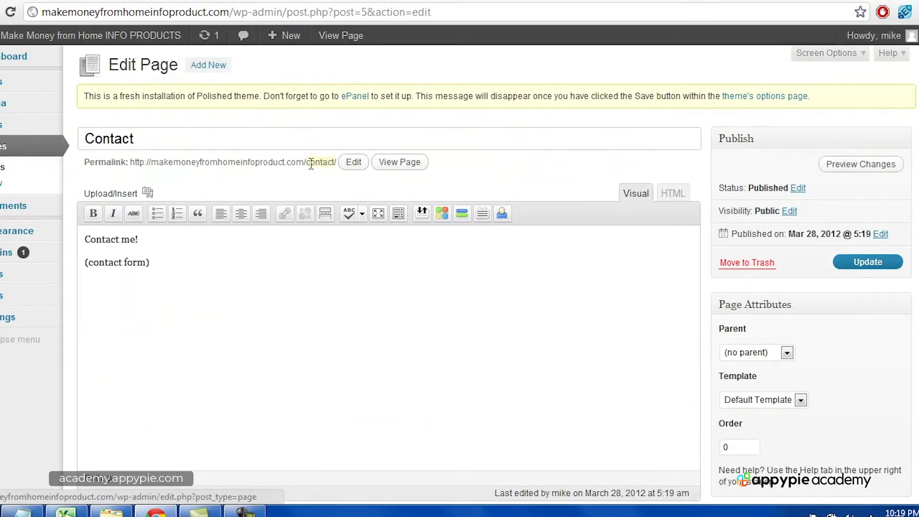
click(311, 163)
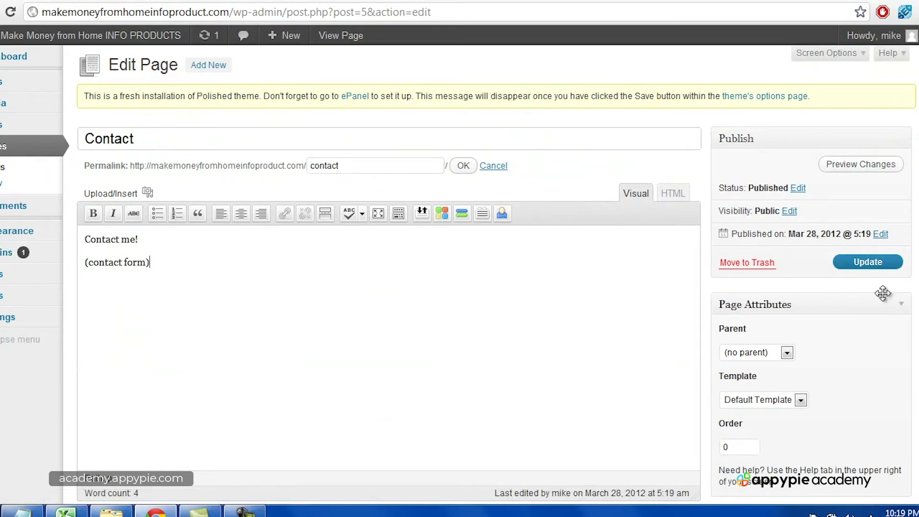
click(857, 263)
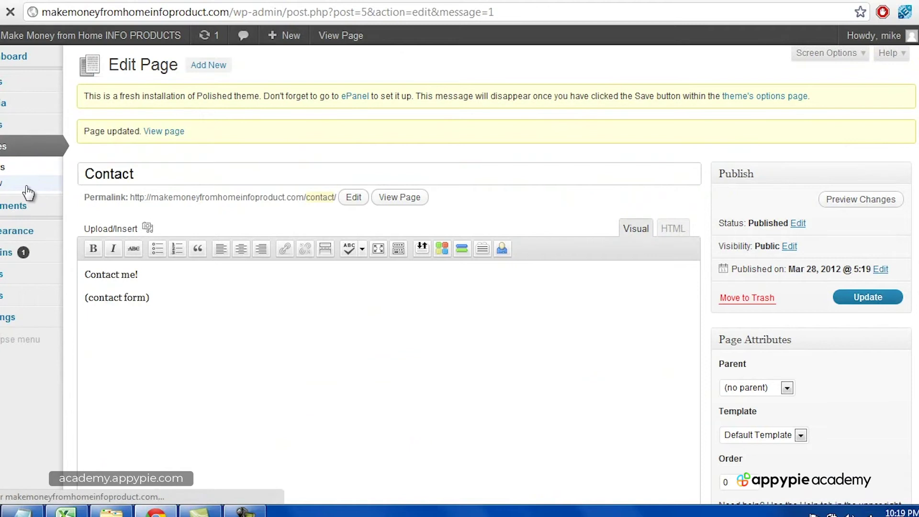
Publish a new page titled "Terms & Conditions" with the body text "Terms and conditions.".
text(Terms)
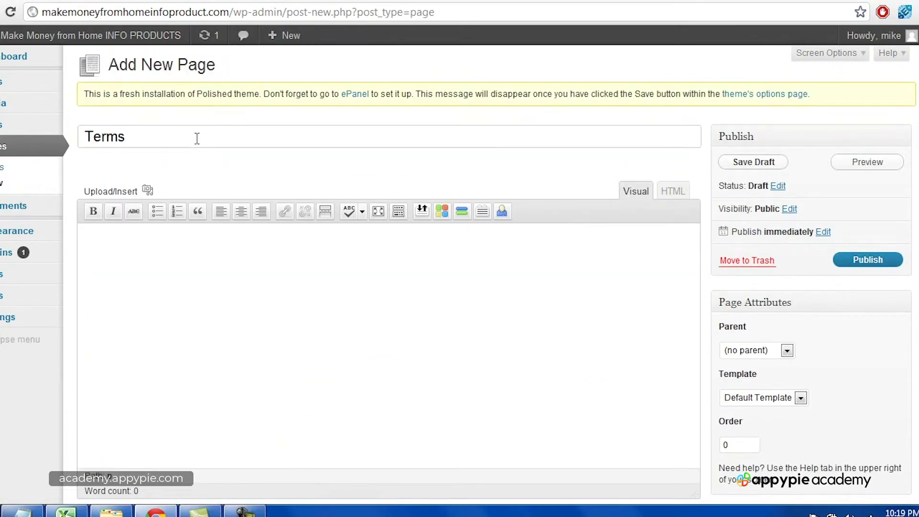
text( &)
key(BackSpace)
text(& Conditions)
click(228, 307)
text(Terms and conditions)
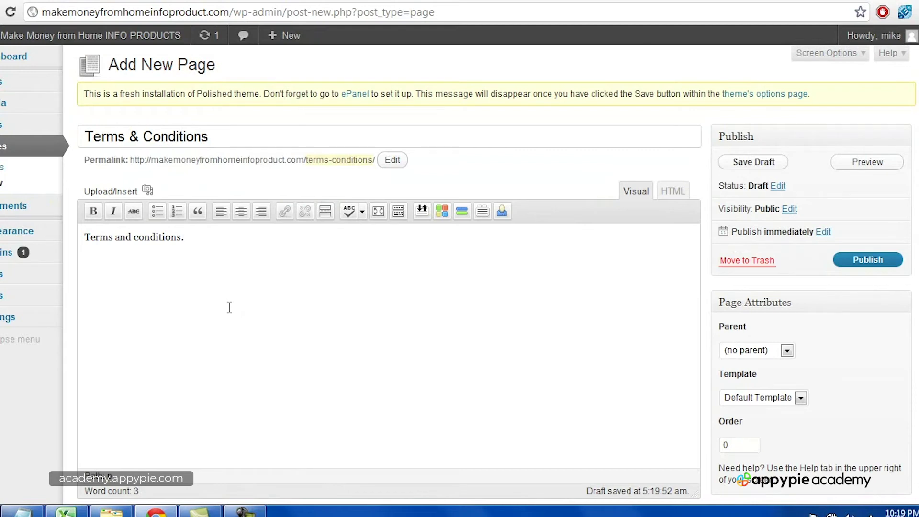
click(874, 260)
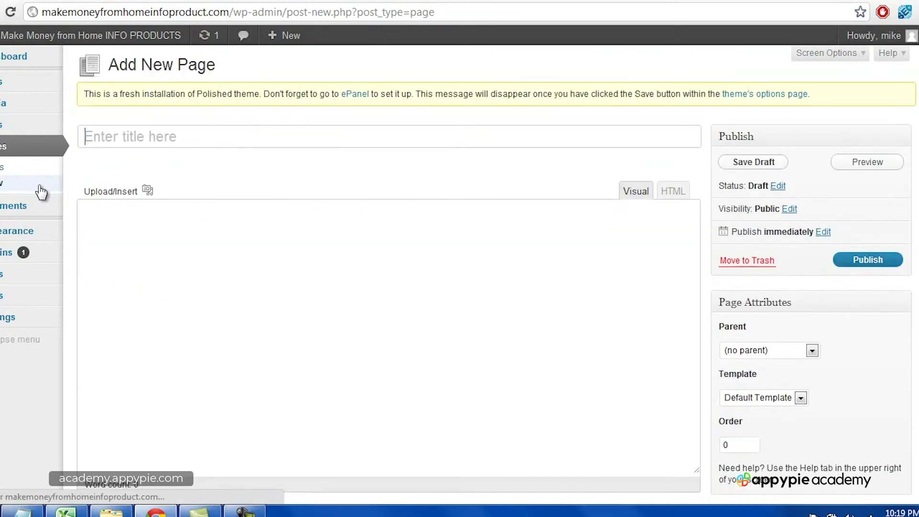
Publish a new page titled "Affiliates" with the body text "Affiliate information. Receive 50% of all sales you send!".
click(183, 143)
text(Affiliates)
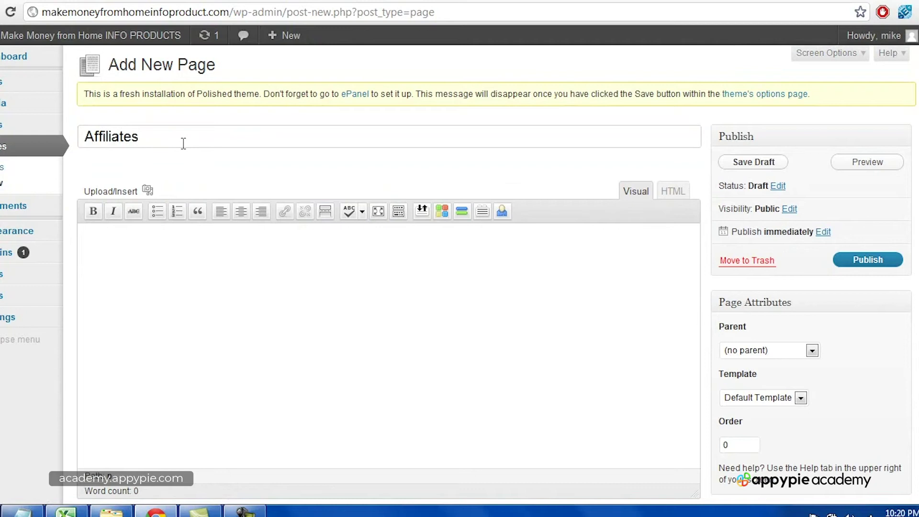
click(227, 289)
text(Affiliatesinformation.  Receive )
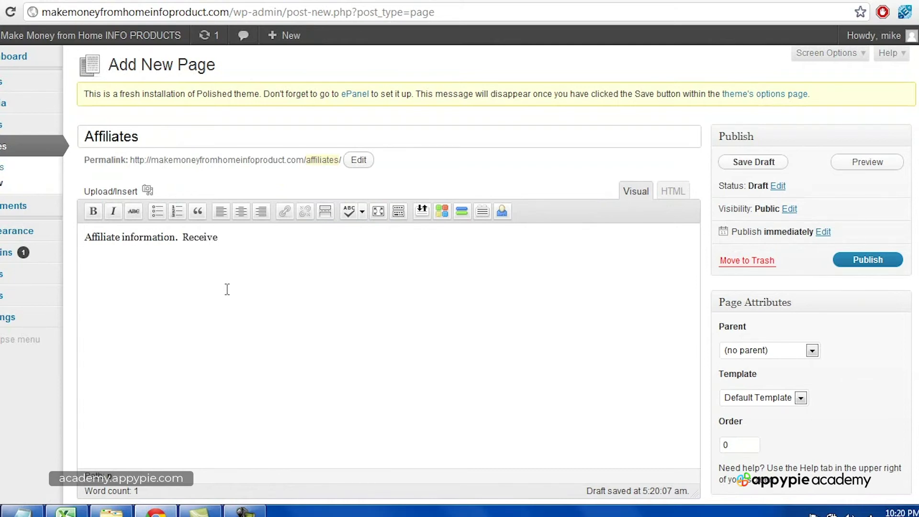
text(50% of all sales you send)
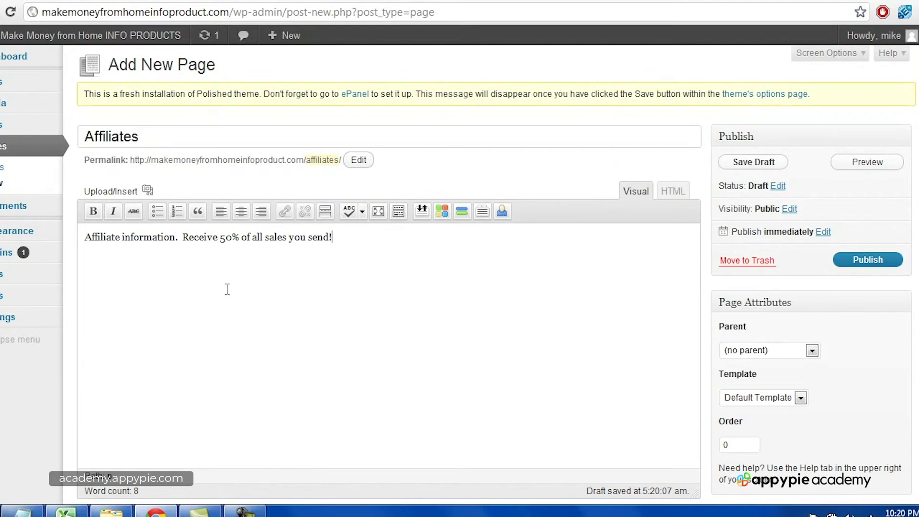
click(868, 261)
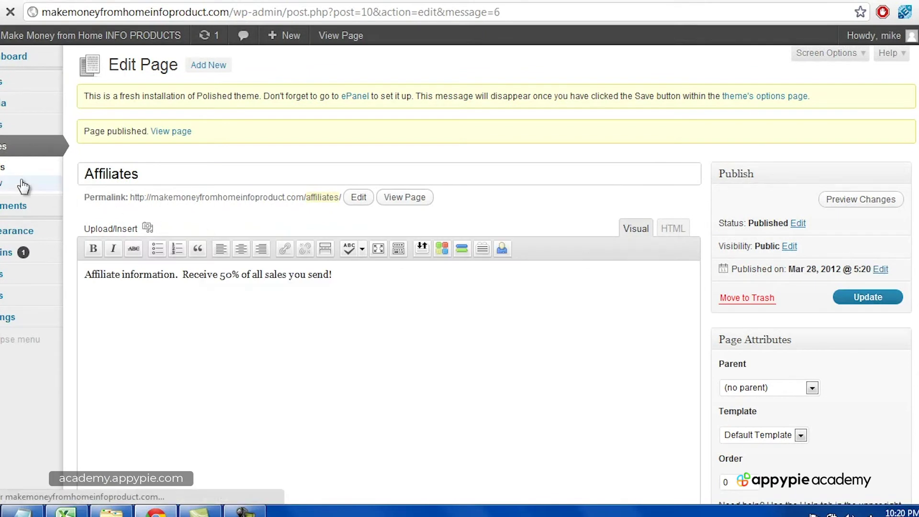
Publish a new page titled "Welcome!" with the body text "Welcome to my website!".
click(125, 138)
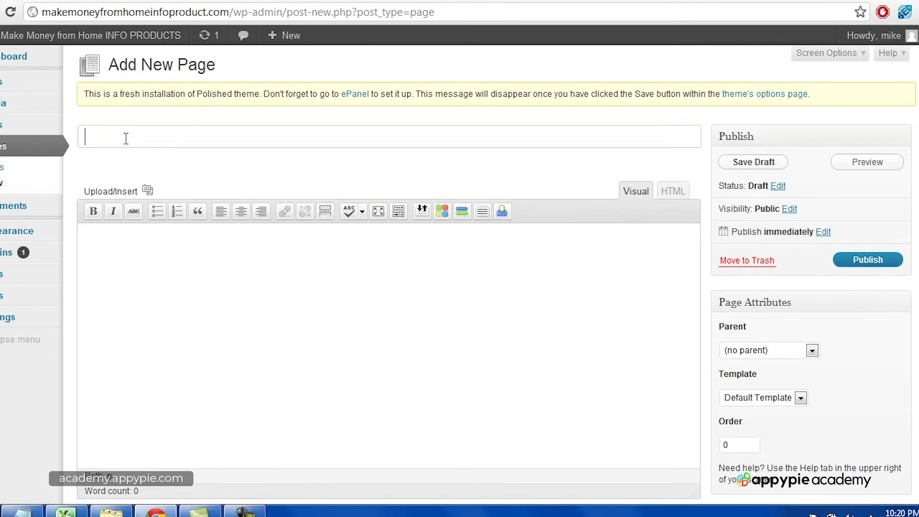
text(Welcome!)
click(182, 257)
text(Welcome to my we)
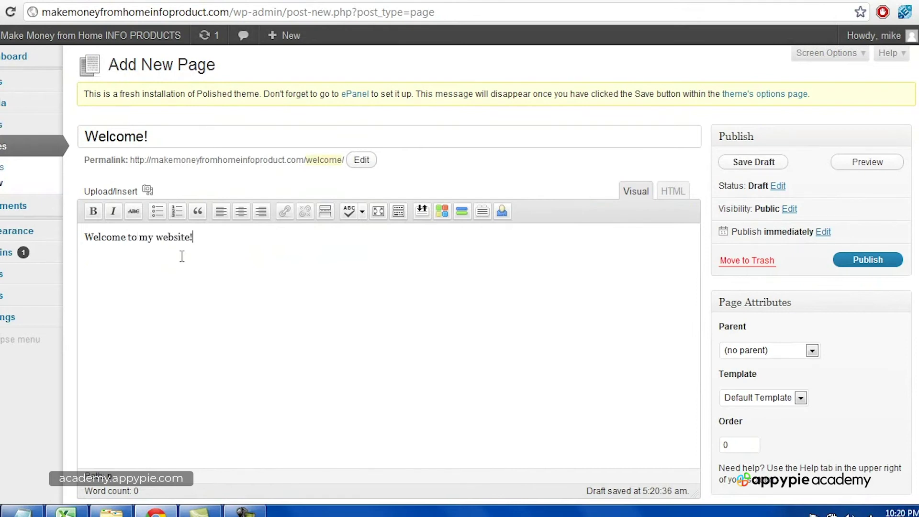
click(854, 259)
Move the default Sample Page to the trash from the list of all pages.
click(3, 152)
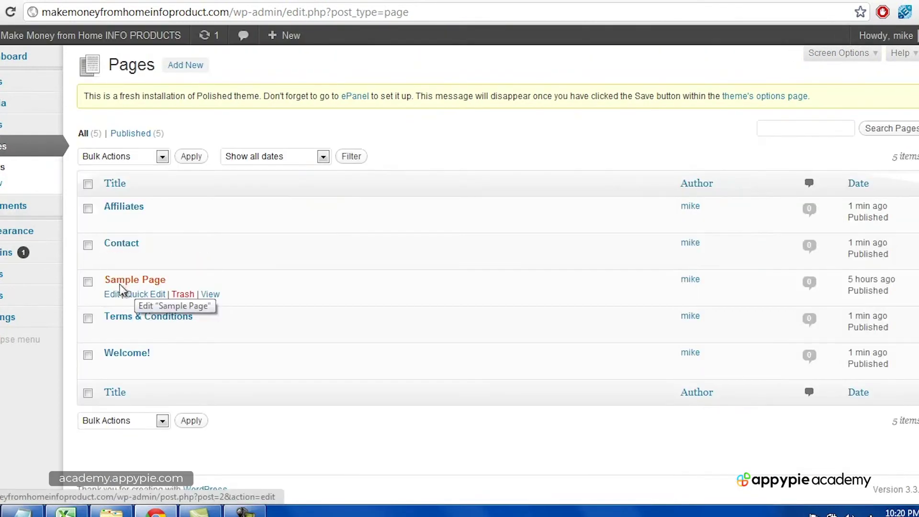
click(191, 296)
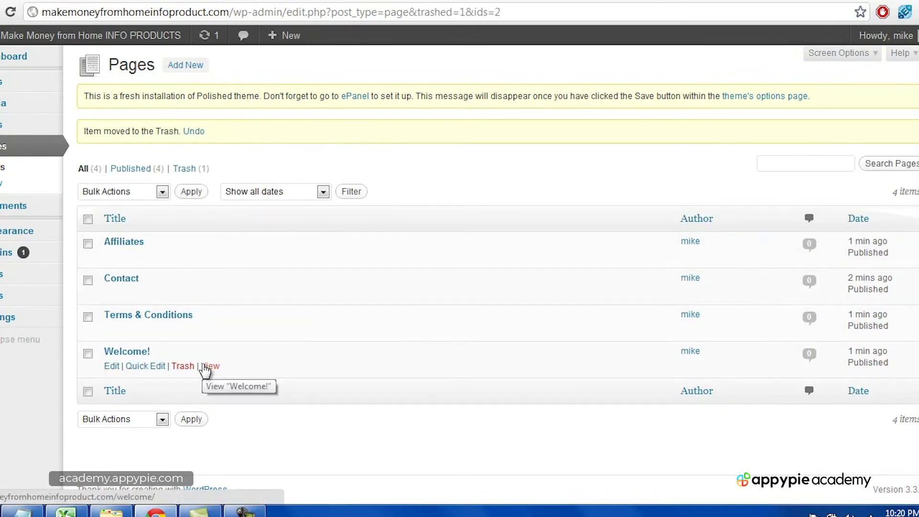
mouse_move(18, 317)
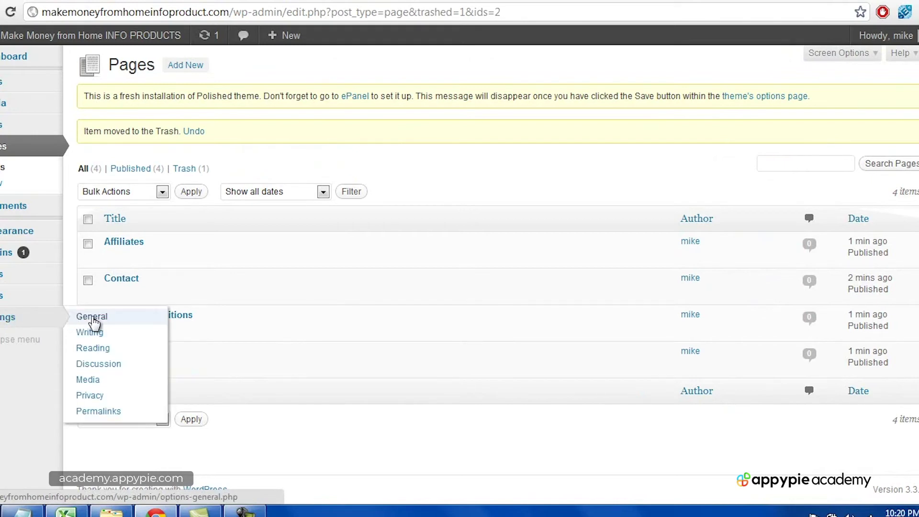
Set the site's front page to the static page "Welcome!" in the reading settings and save the changes.
click(103, 349)
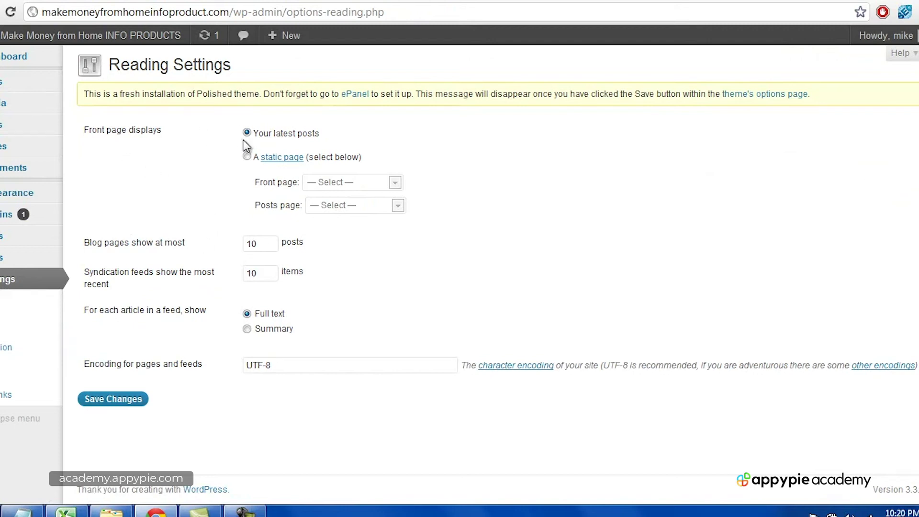
click(246, 157)
click(329, 181)
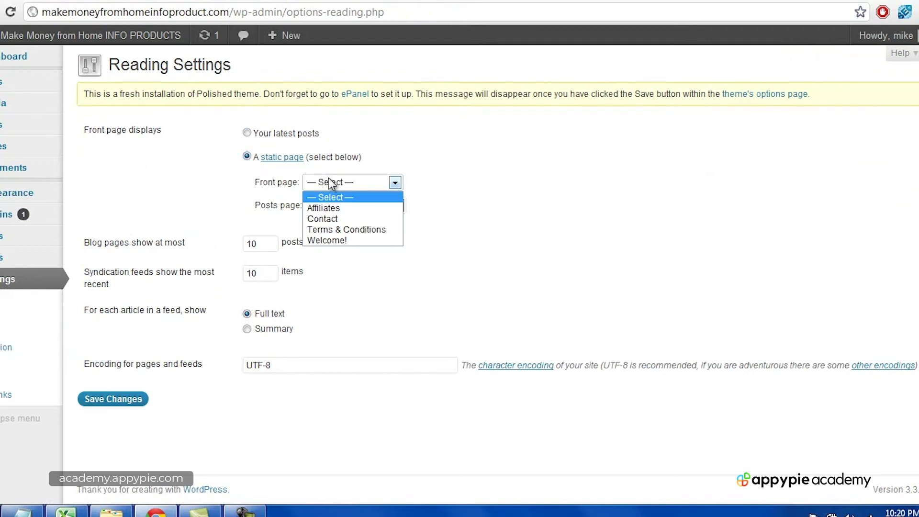
click(335, 240)
click(121, 403)
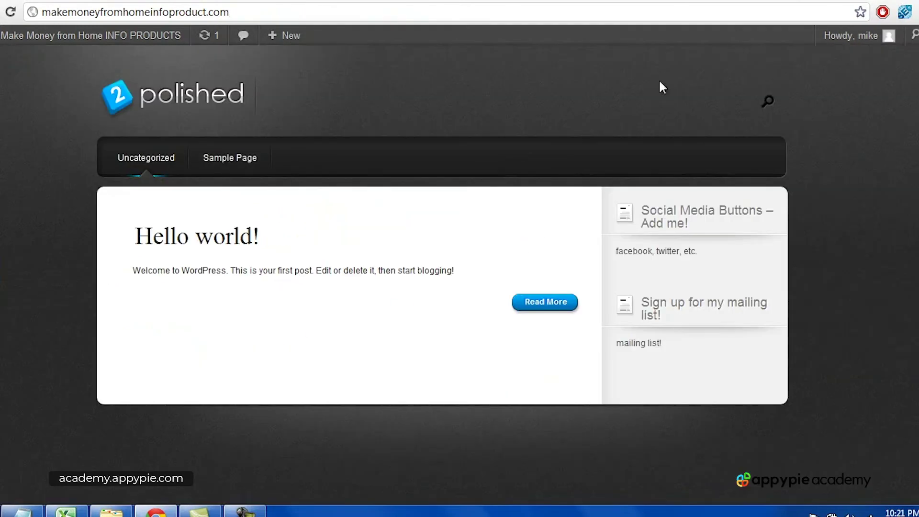
Review the live site's home page and its Affiliates, Contact and Terms & Conditions pages, including the form on the Contact page.
click(168, 99)
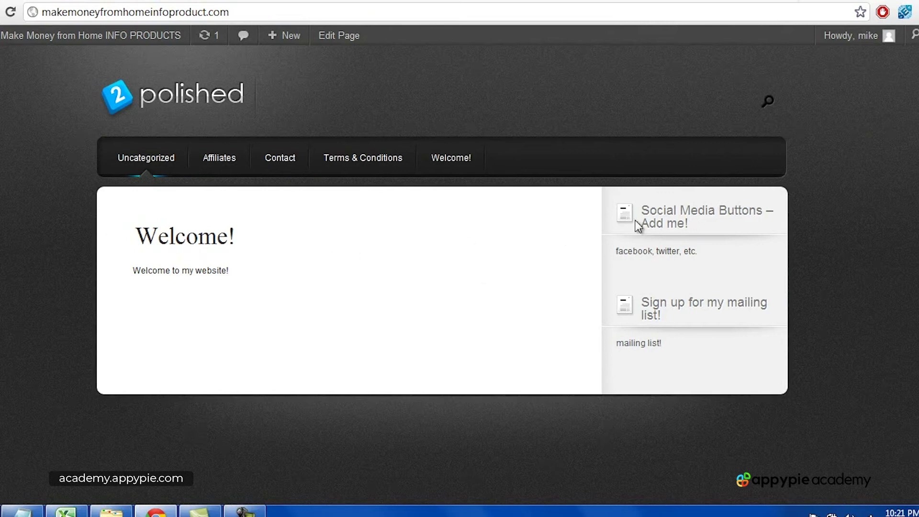
click(217, 166)
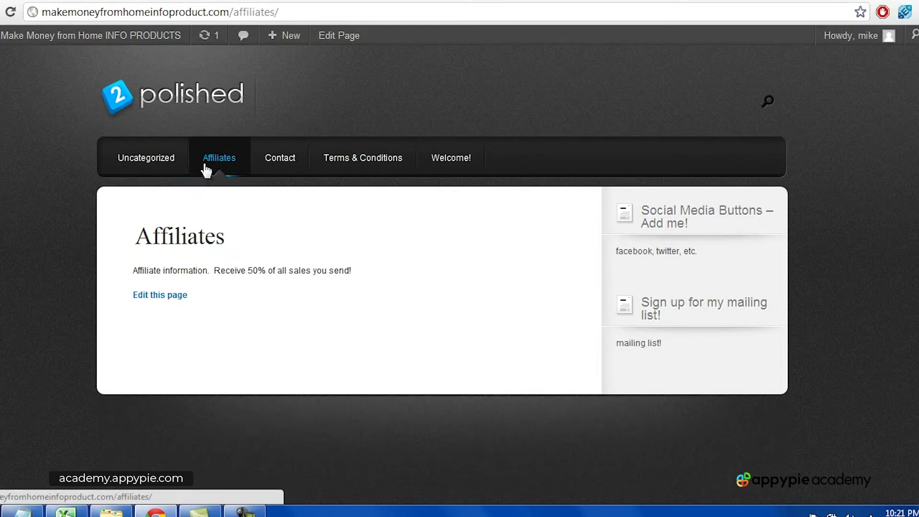
click(273, 160)
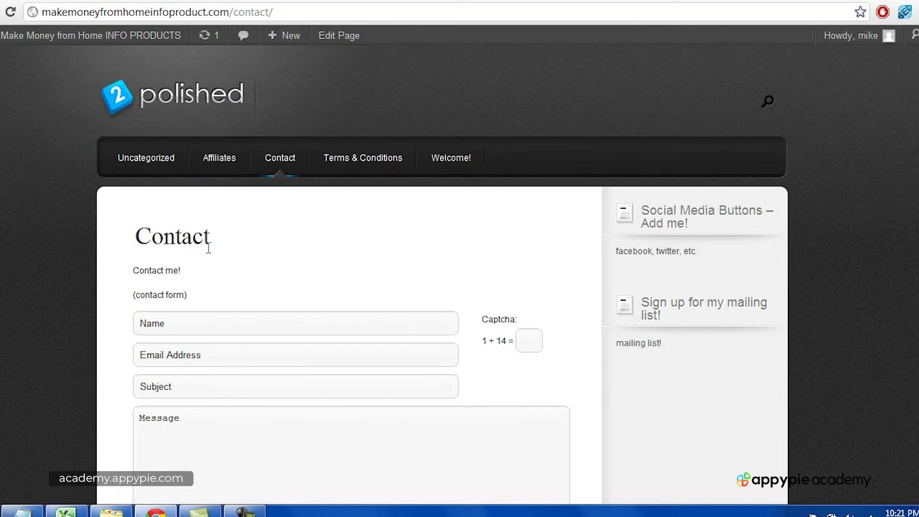
scroll(195, 243, down, 5)
scroll(315, 290, up, 5)
click(196, 329)
drag(129, 301, 191, 300)
click(192, 300)
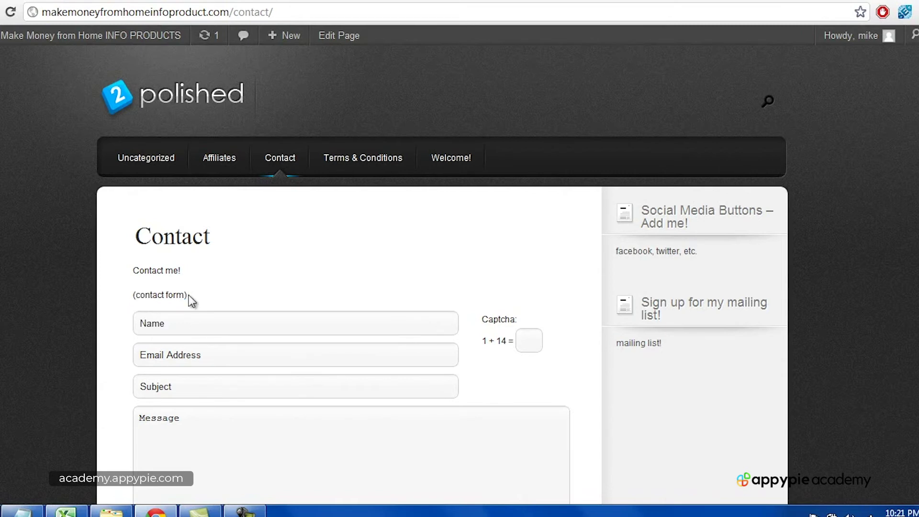
click(378, 157)
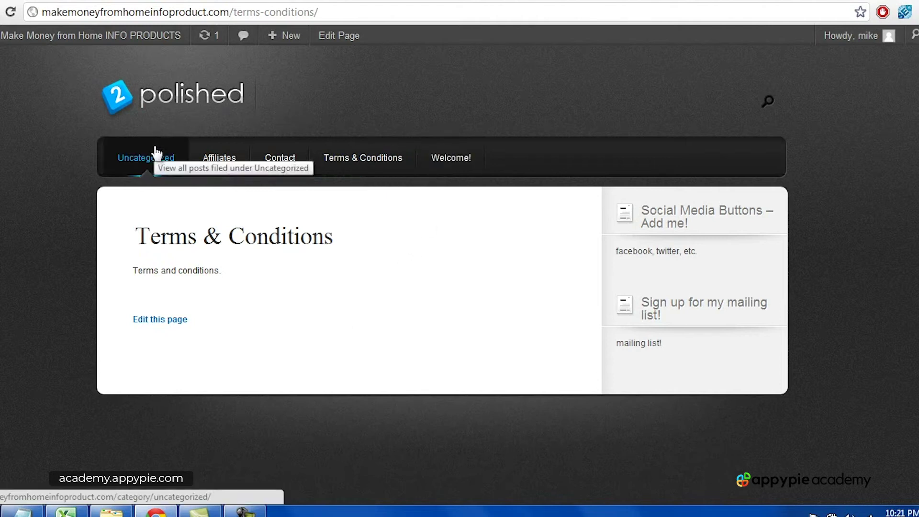
click(215, 115)
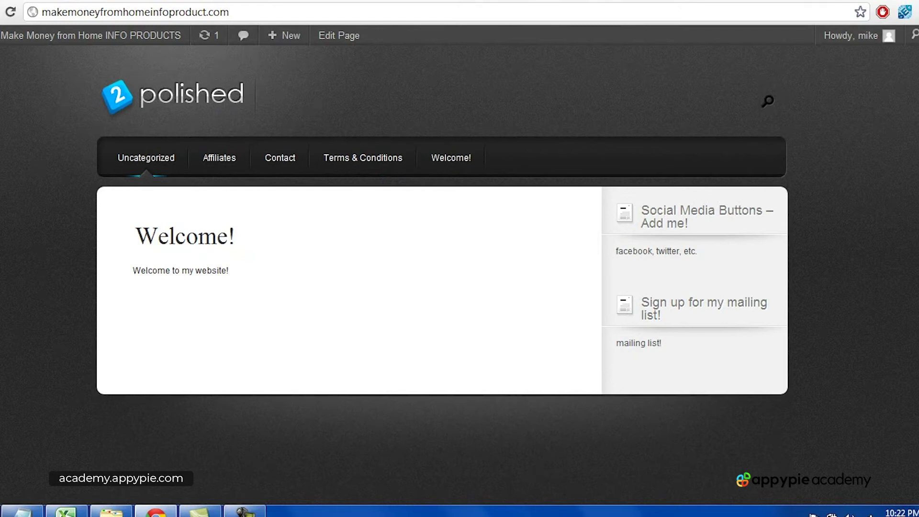
scroll(914, 339, down, 5)
scroll(914, 338, up, 5)
click(232, 511)
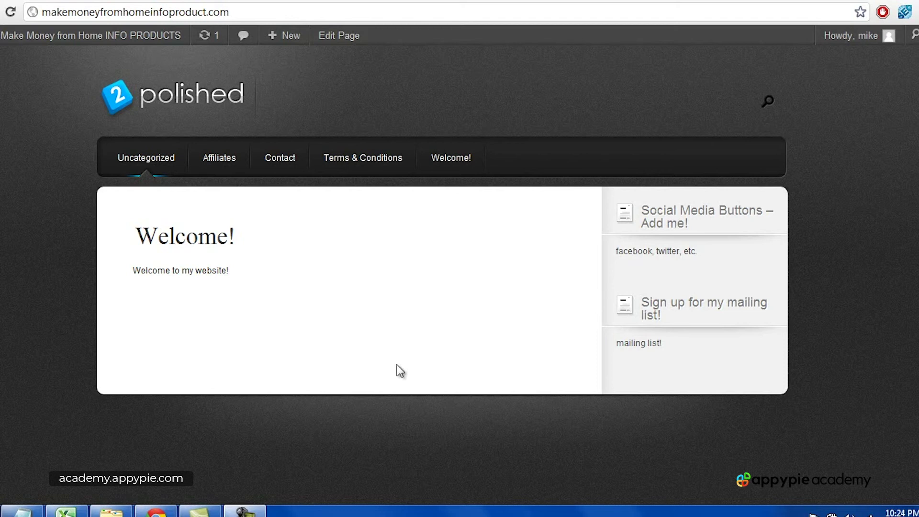
Install the Slick Social Share Buttons plugin through the WordPress plugin search.
click(12, 253)
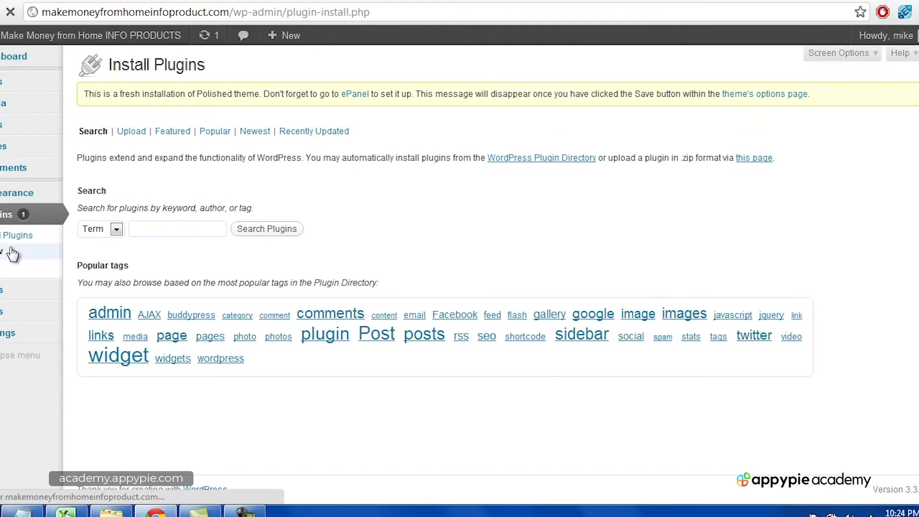
click(160, 229)
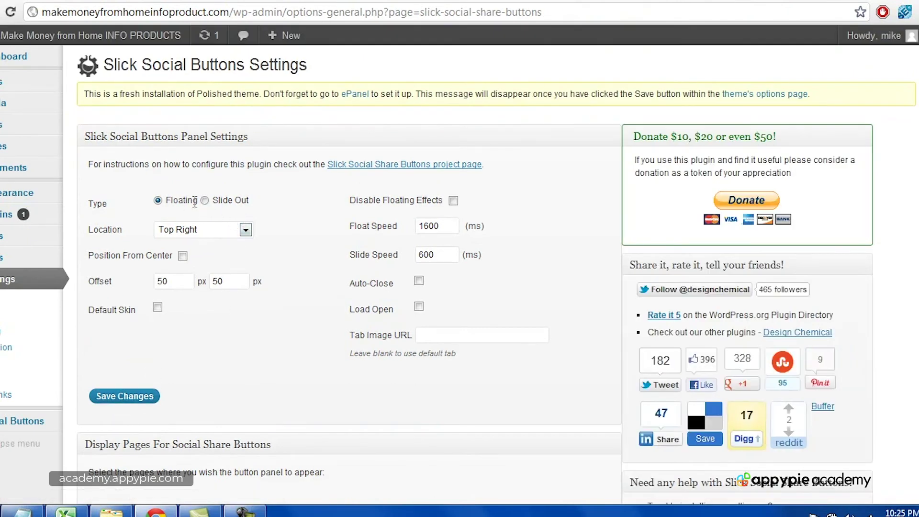
Configure the social buttons panel: Top Left location, 500 pixels from center, default skin, floating effects disabled and Load Open enabled.
click(245, 230)
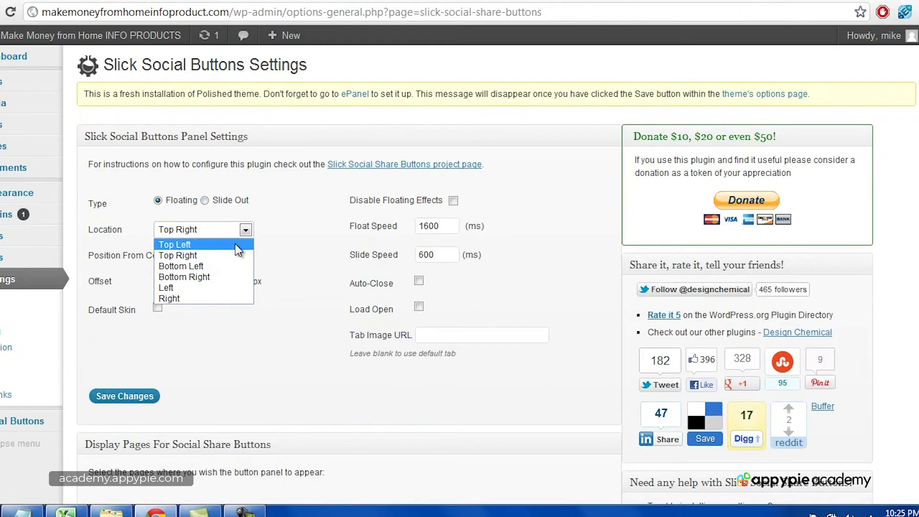
click(232, 241)
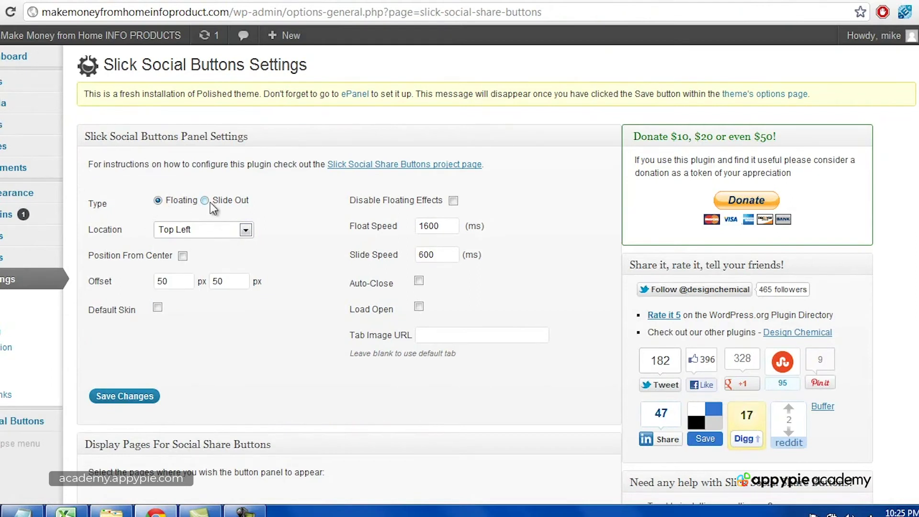
click(182, 255)
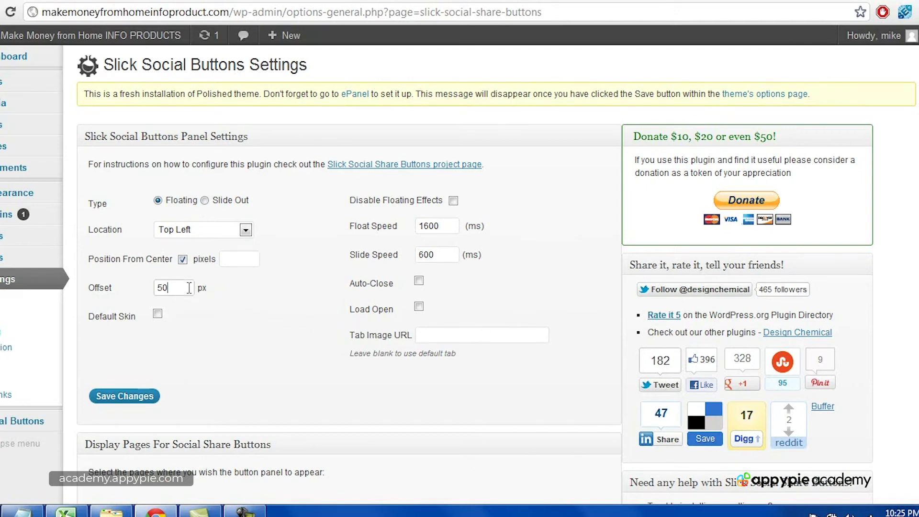
click(157, 314)
click(242, 260)
click(453, 201)
Enable the social share button panel on the Home Page.
scroll(244, 344, down, 7)
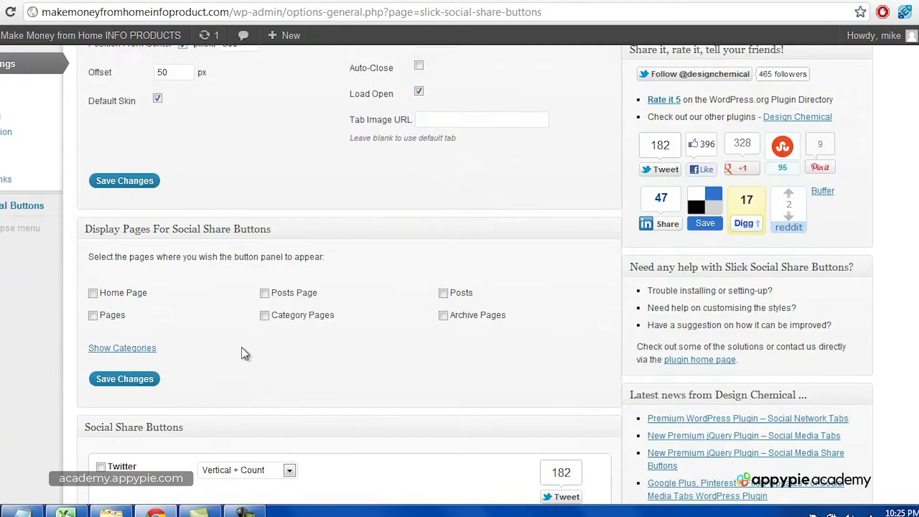
scroll(243, 344, up, 2)
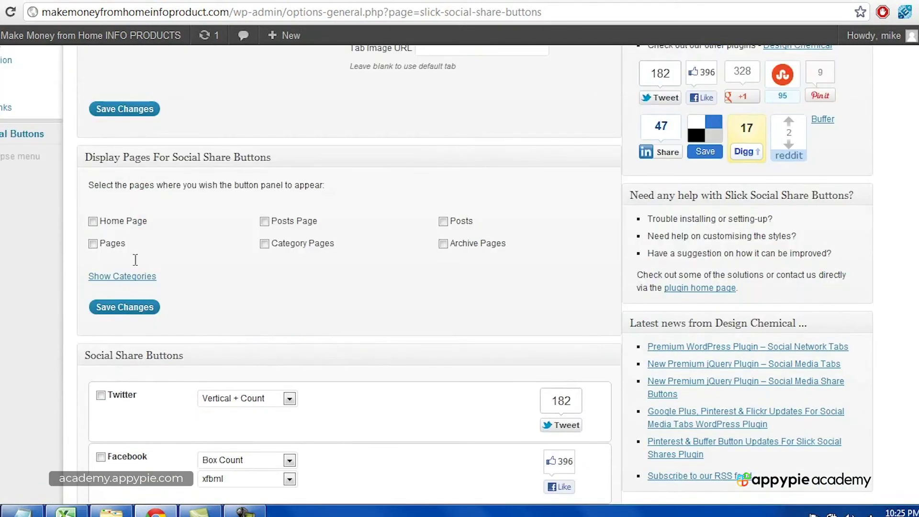
click(96, 225)
Enable the Twitter, Facebook, Google +1, Stumbleupon, Digg, Delicious and Reddit share buttons and save the plugin settings.
scroll(360, 338, down, 3)
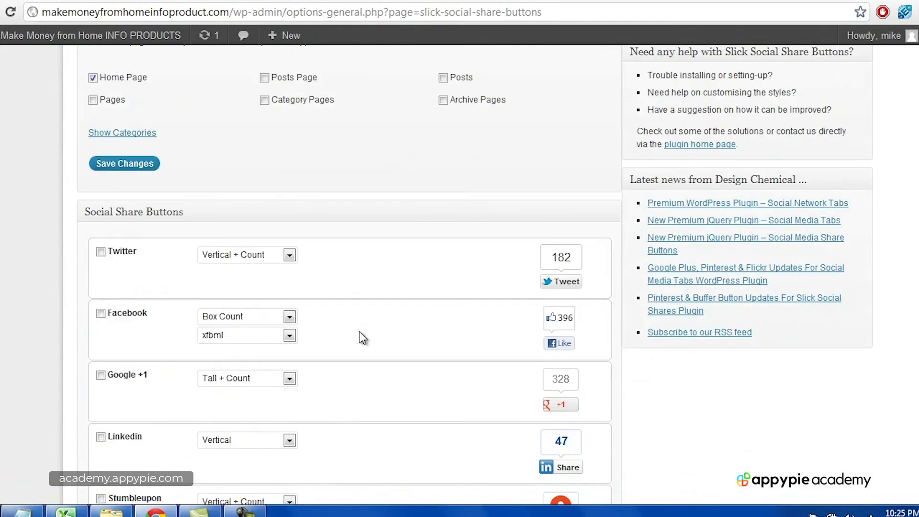
click(100, 252)
click(101, 314)
click(98, 375)
scroll(382, 376, down, 6)
click(100, 212)
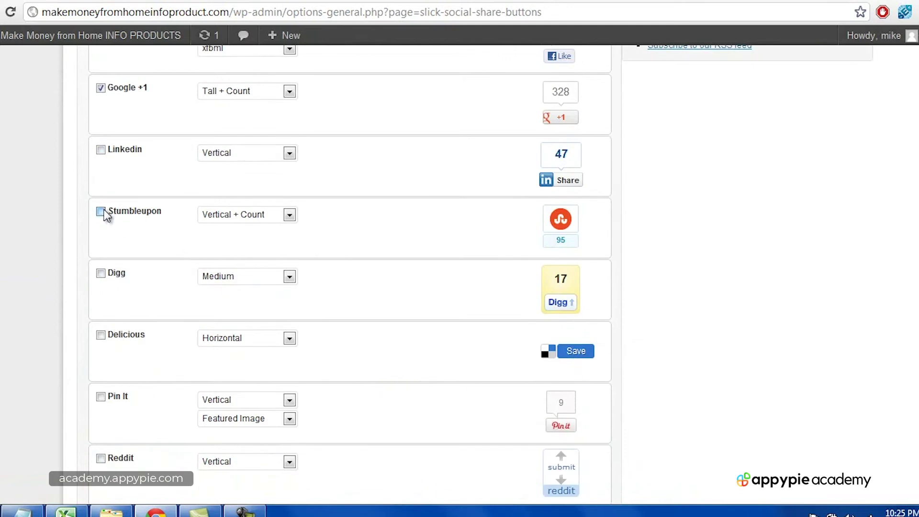
click(100, 273)
click(101, 334)
scroll(430, 321, down, 2)
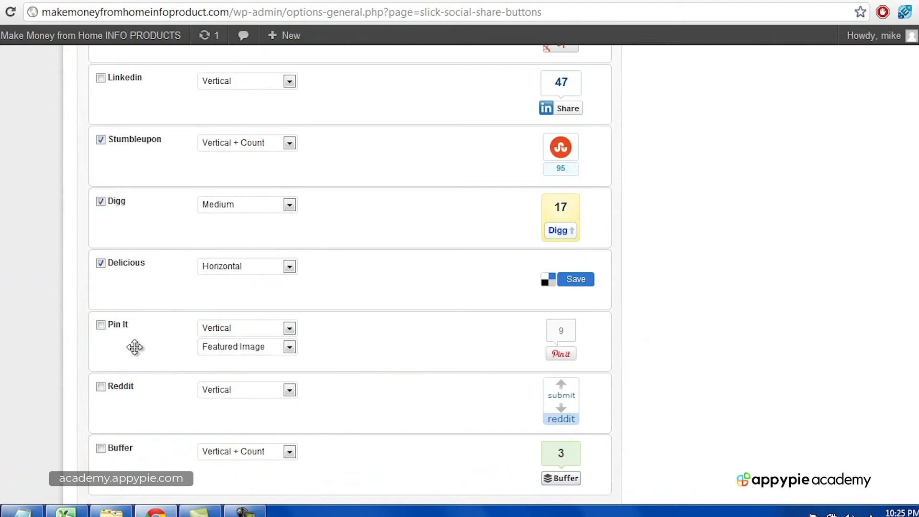
scroll(330, 348, down, 2)
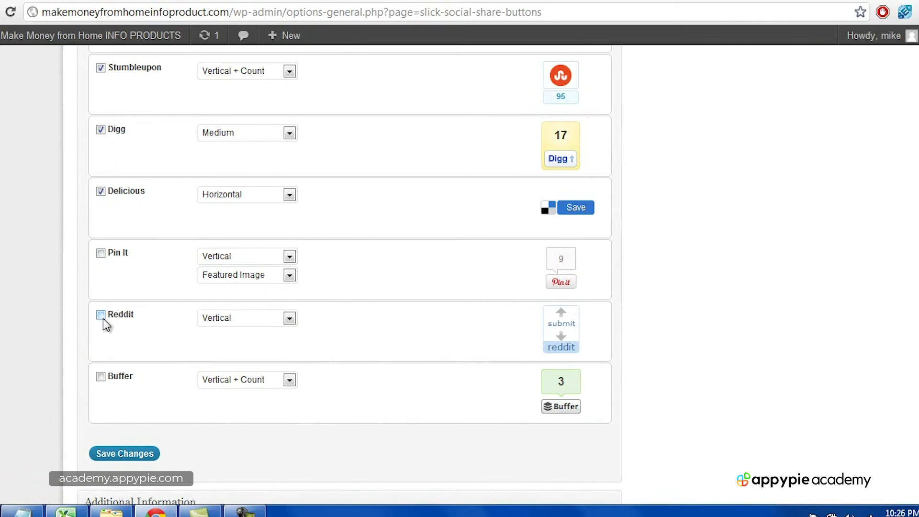
click(134, 453)
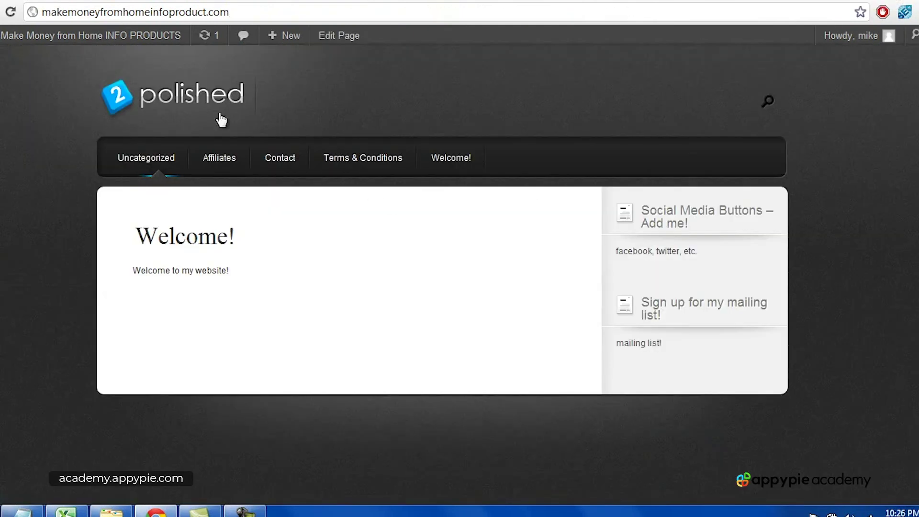
Set the share panel's position from center to 550 pixels, save, and check its placement on the live home page.
click(206, 114)
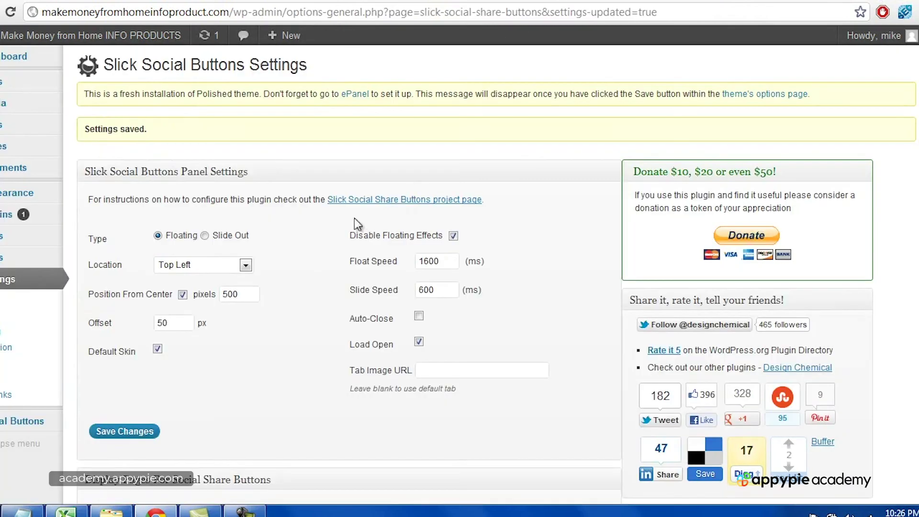
click(247, 295)
click(138, 430)
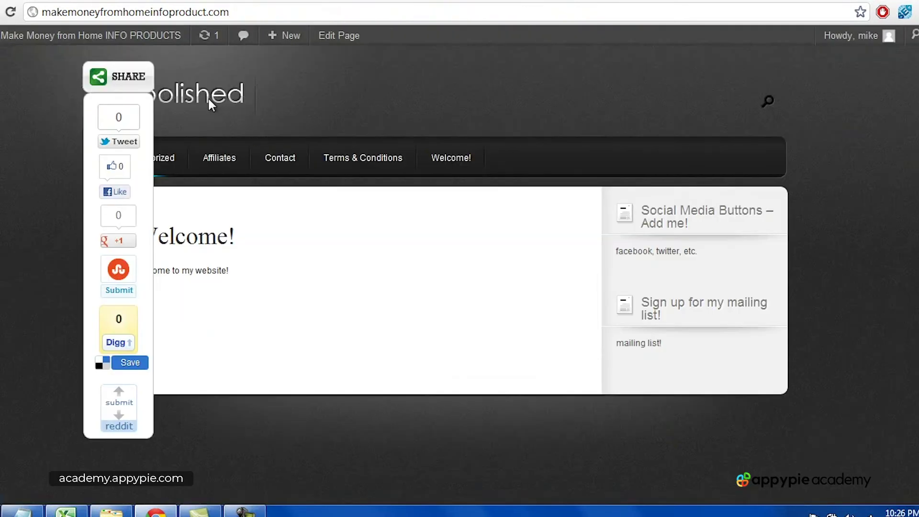
click(209, 101)
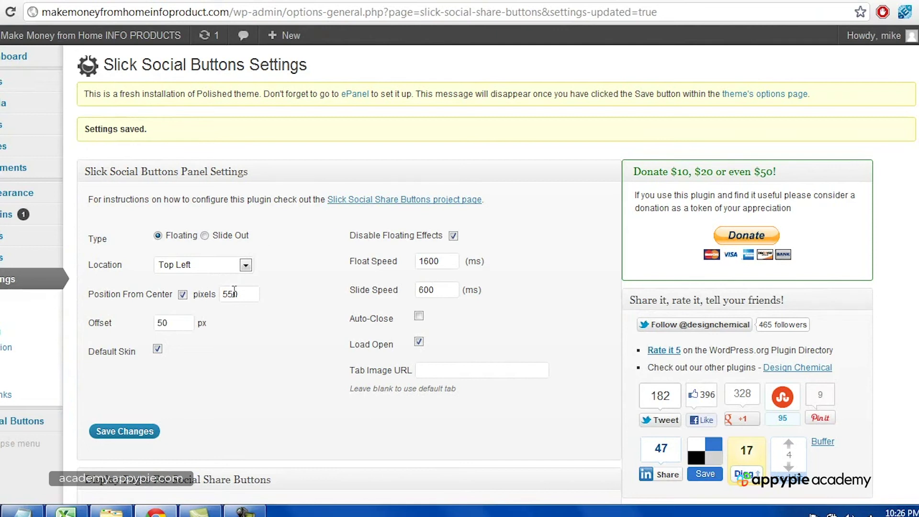
Set the share panel's position from center to 650 pixels, save, and reload the live home page to check it.
click(229, 296)
key(BackSpace)
text(6)
click(135, 432)
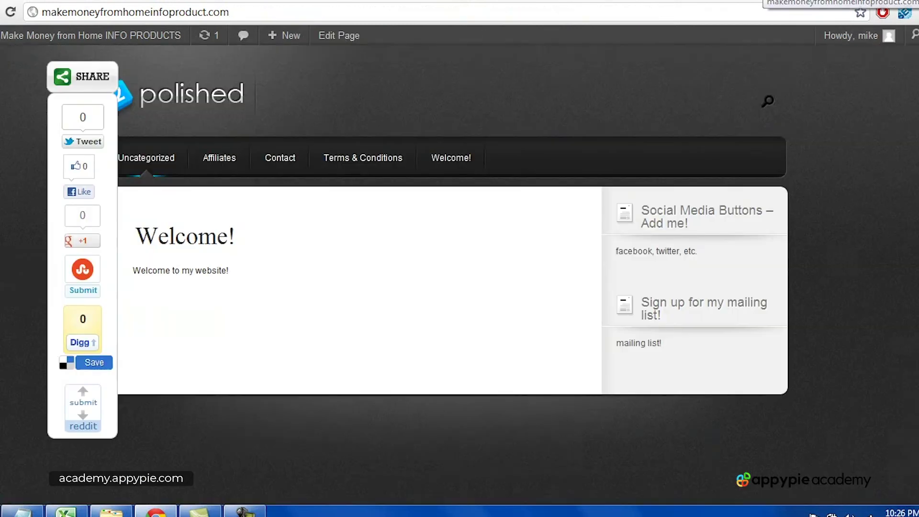
click(171, 100)
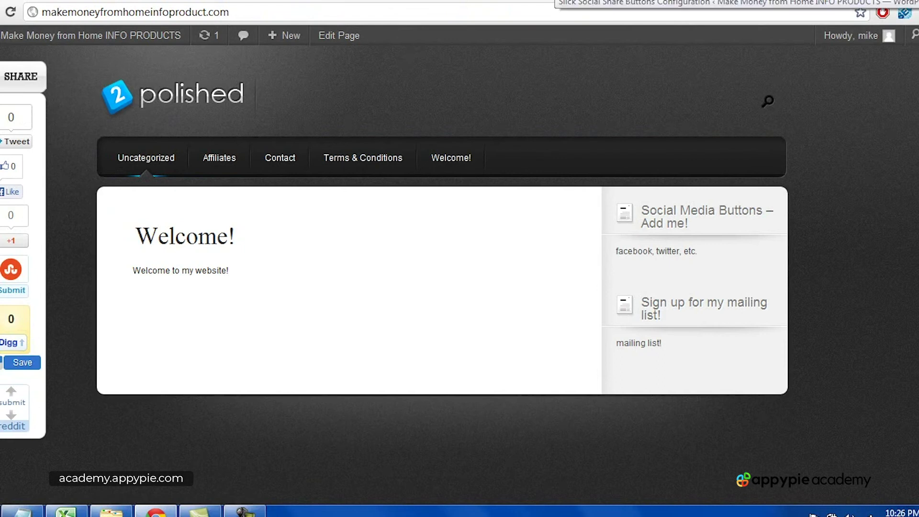
Set the share panel's position from center to 620 pixels, save, and check the result on the live home page.
click(478, 1)
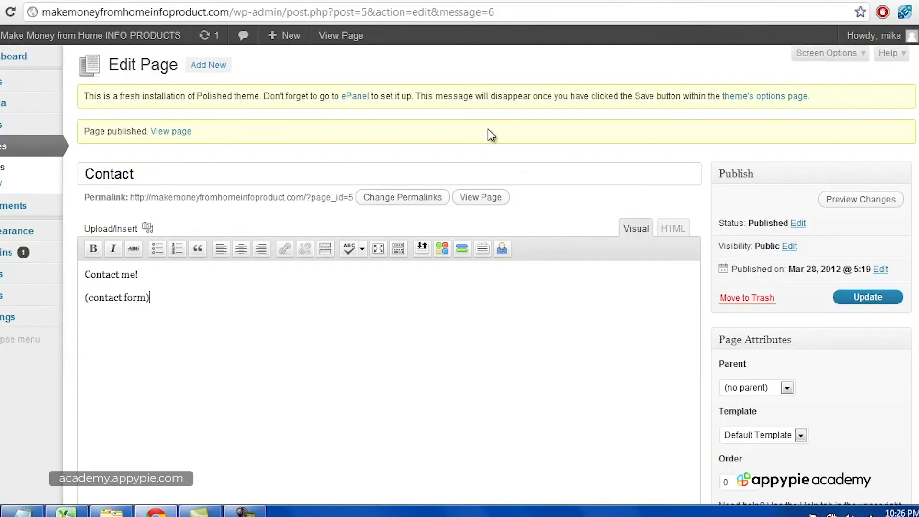
click(387, 1)
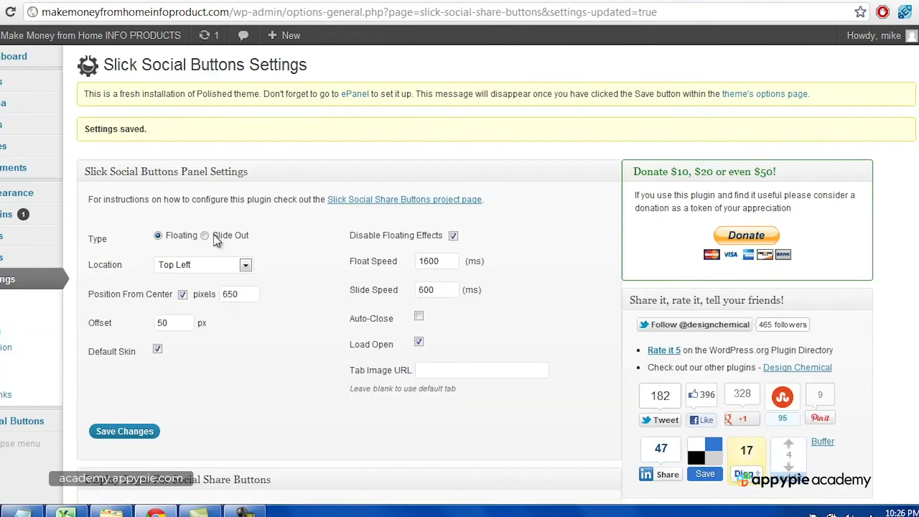
click(233, 295)
key(BackSpace)
key(BackSpace)
text(20)
click(143, 434)
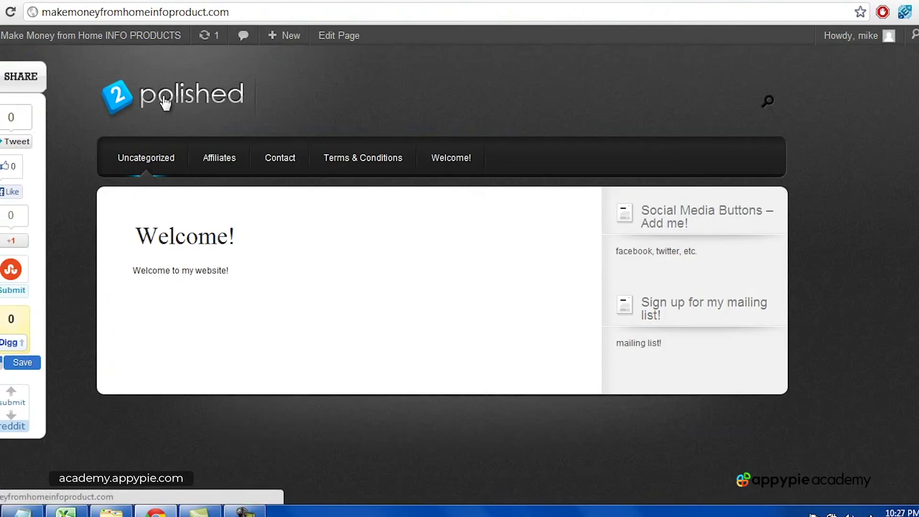
click(165, 103)
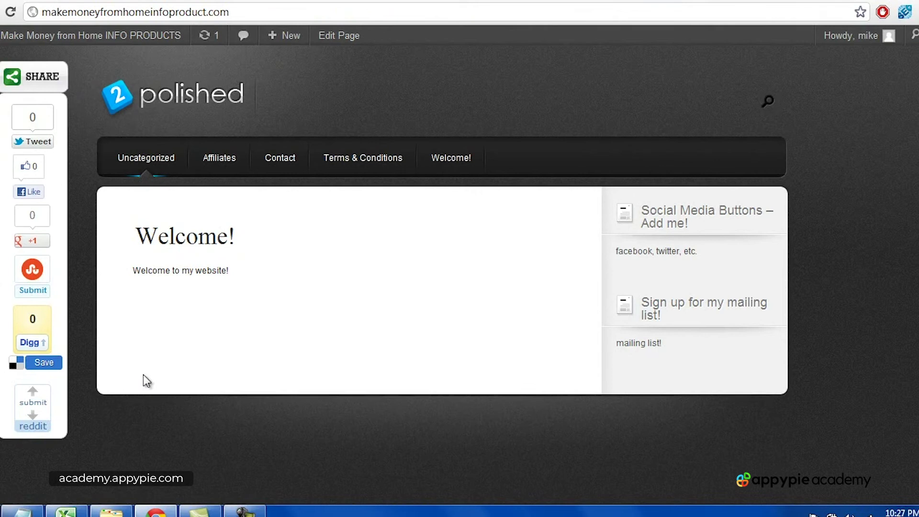
click(243, 511)
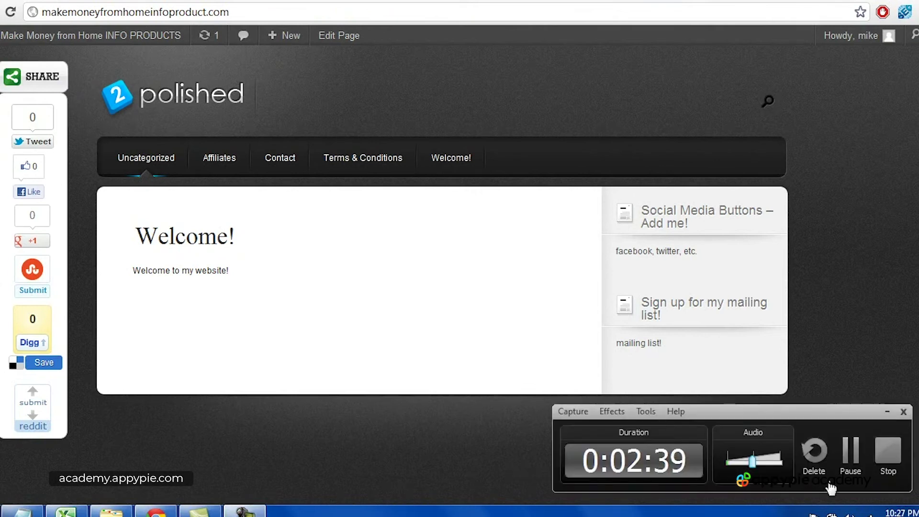
click(885, 448)
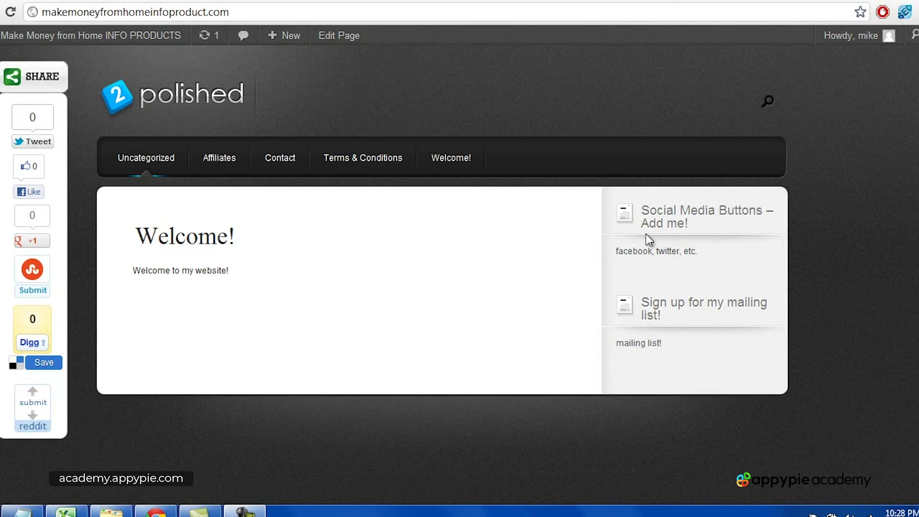
Return to the site admin and search the plugin directory for "the social links".
click(683, 3)
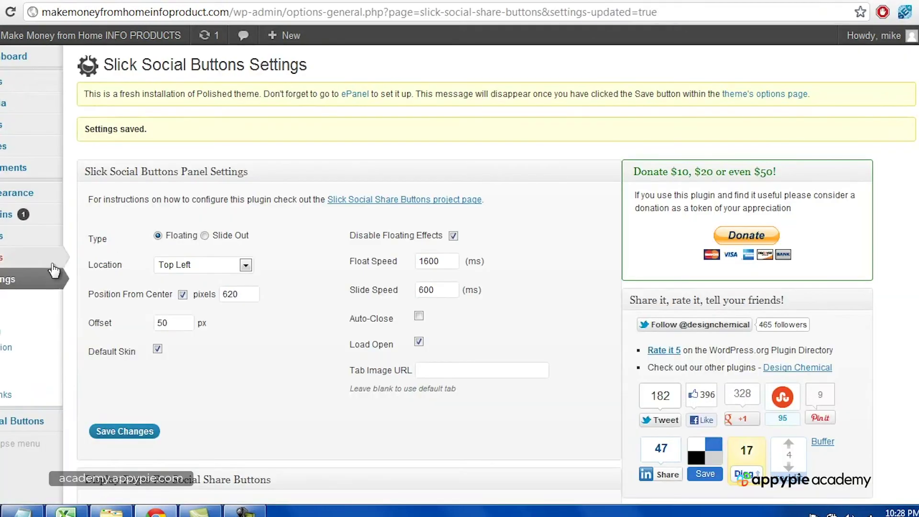
mouse_move(29, 239)
mouse_move(24, 218)
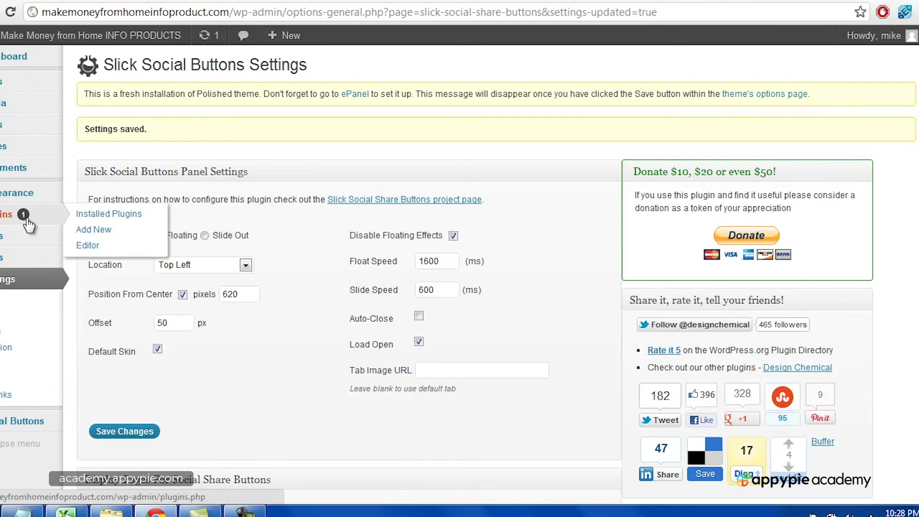
click(88, 229)
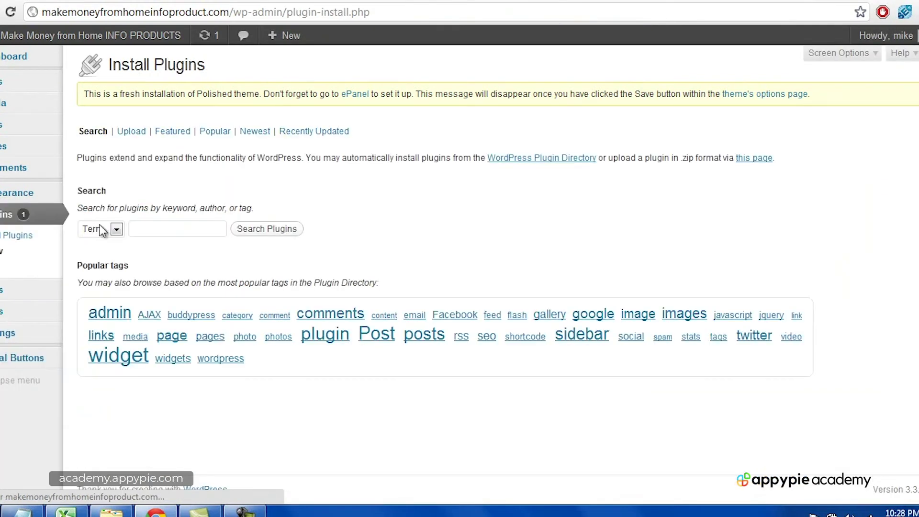
click(166, 227)
text(the social links)
key(Return)
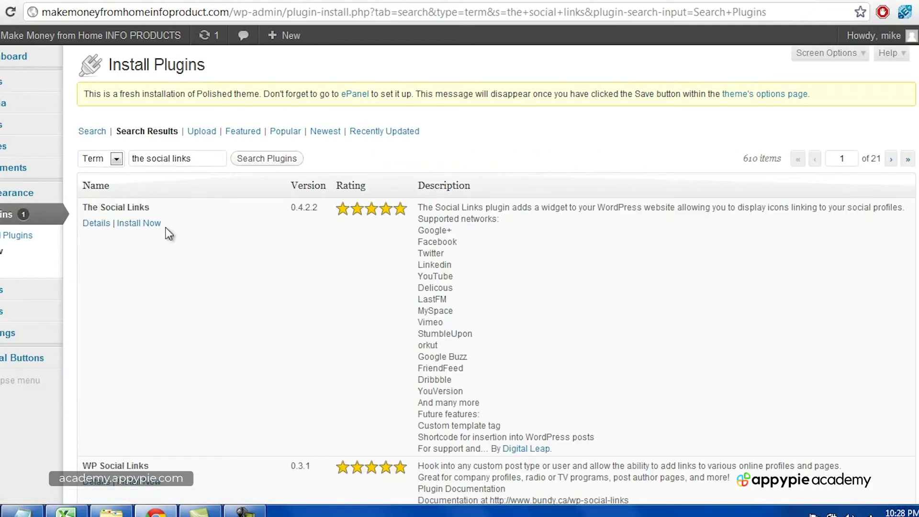
Install The Social Links plugin from the search results and activate it.
click(139, 225)
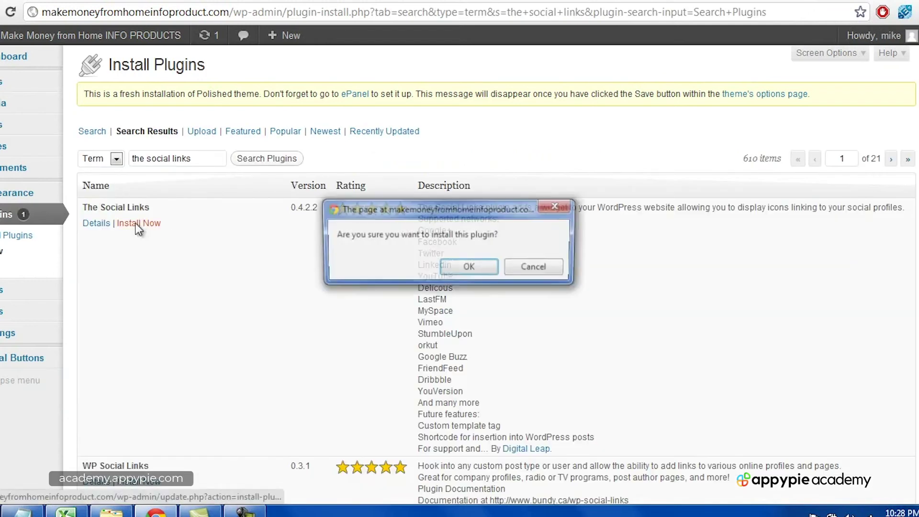
click(465, 271)
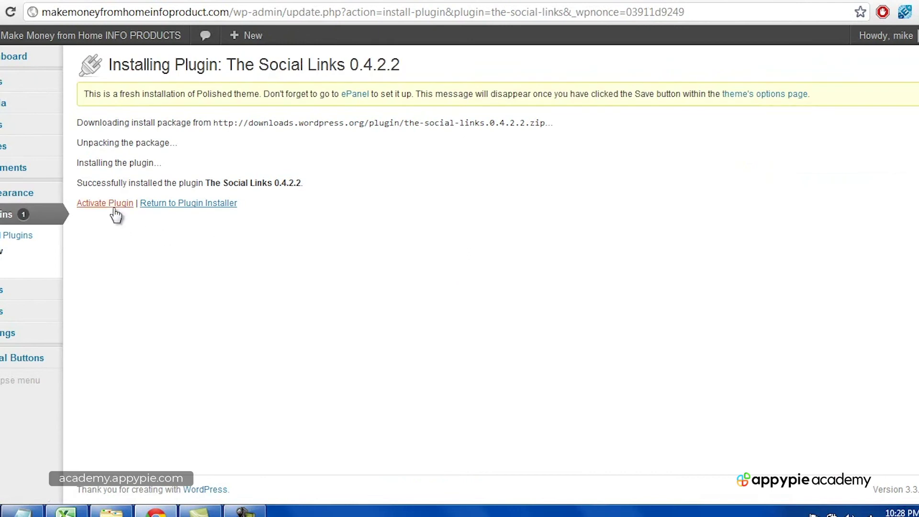
click(114, 204)
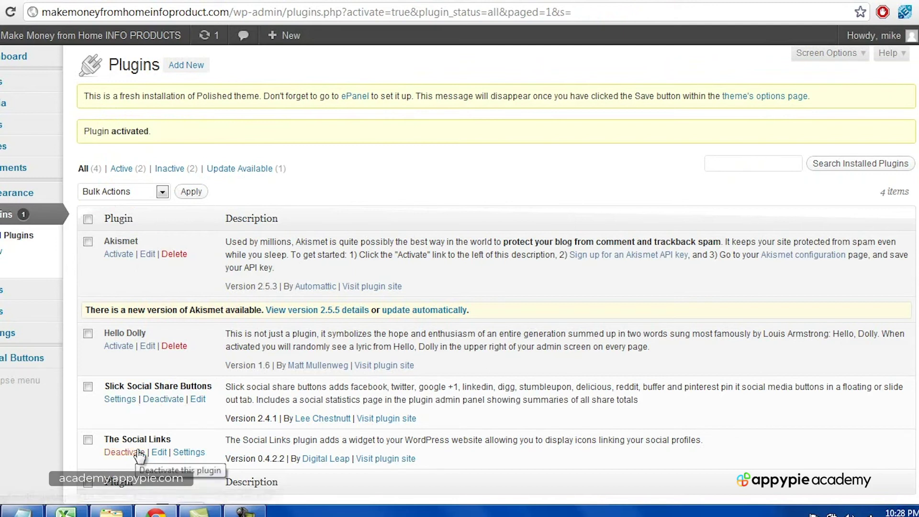
In The Social Links settings, enter facebook.com/username for Facebook, twitter for Twitter and youtube.com for YouTube.
click(188, 455)
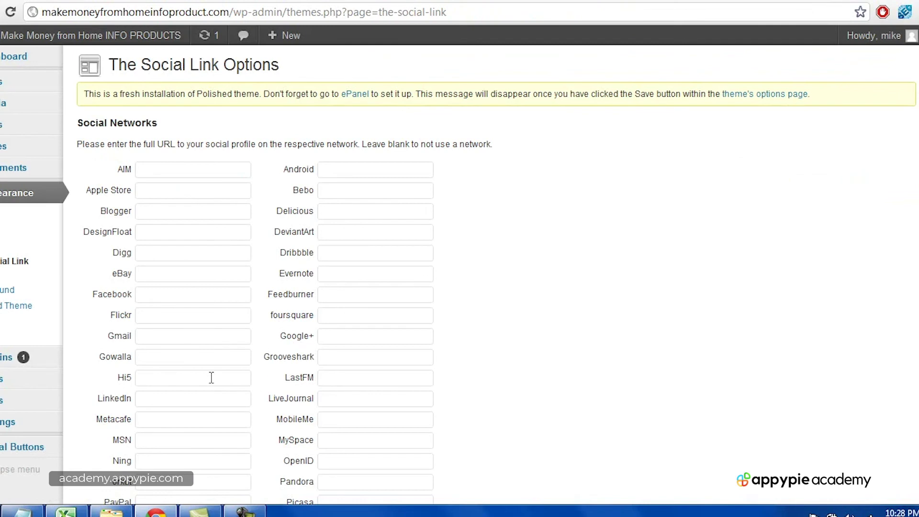
click(153, 297)
text(facebook.com/username)
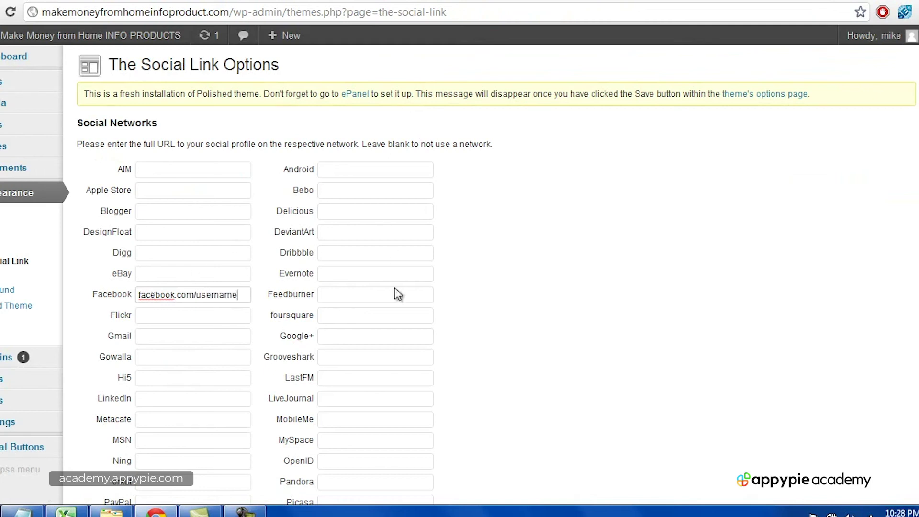
scroll(394, 288, down, 5)
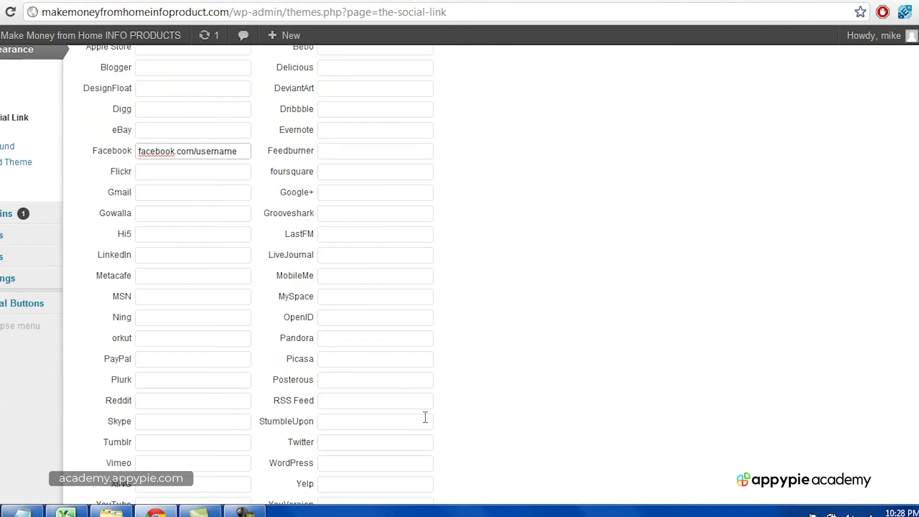
click(353, 372)
text(tw)
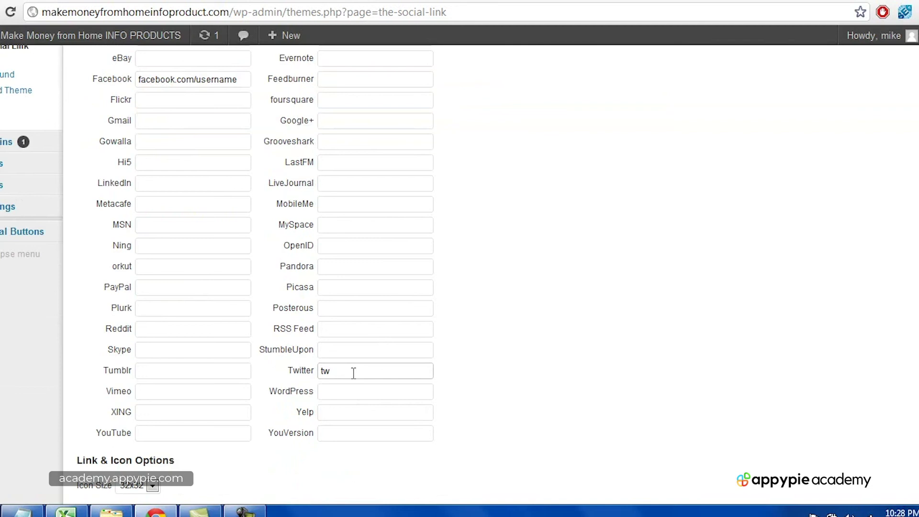
text(itter)
click(197, 434)
text(youtube.com)
scroll(498, 386, up, 5)
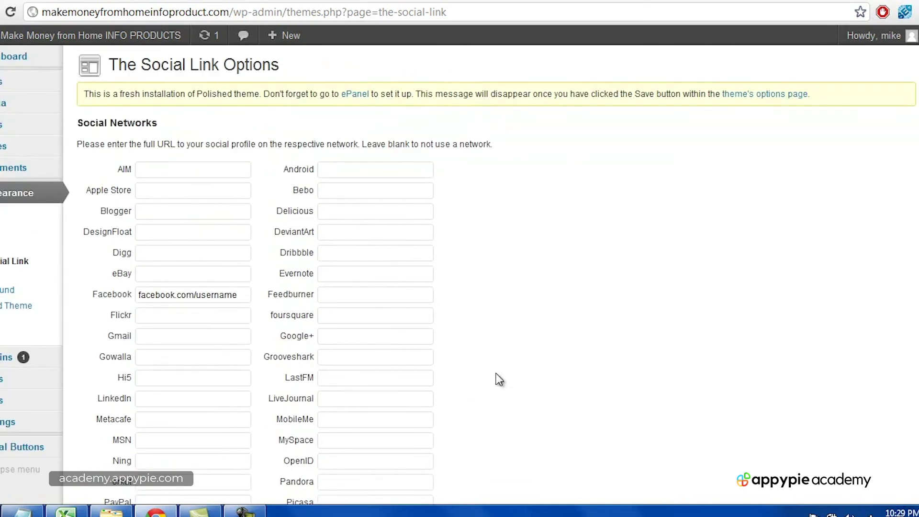
Set the social links to open in a New Window and save the plugin options.
scroll(491, 275, down, 6)
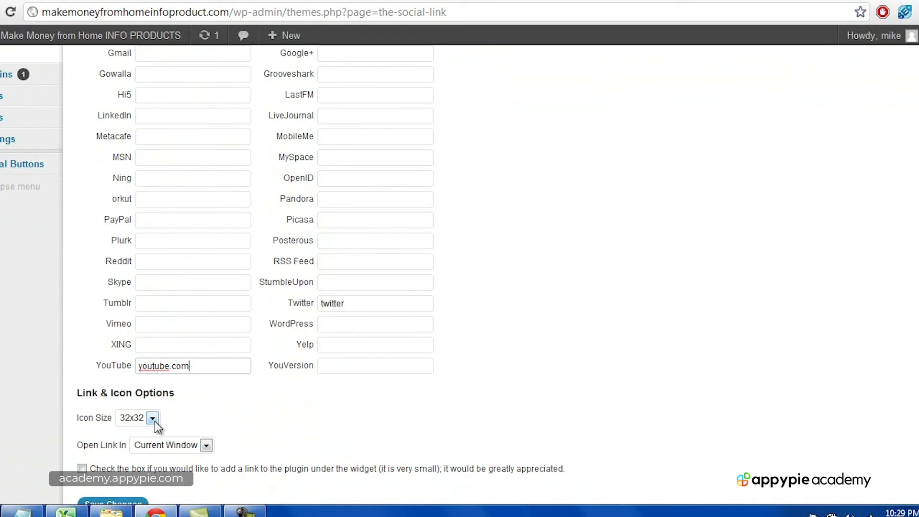
click(201, 448)
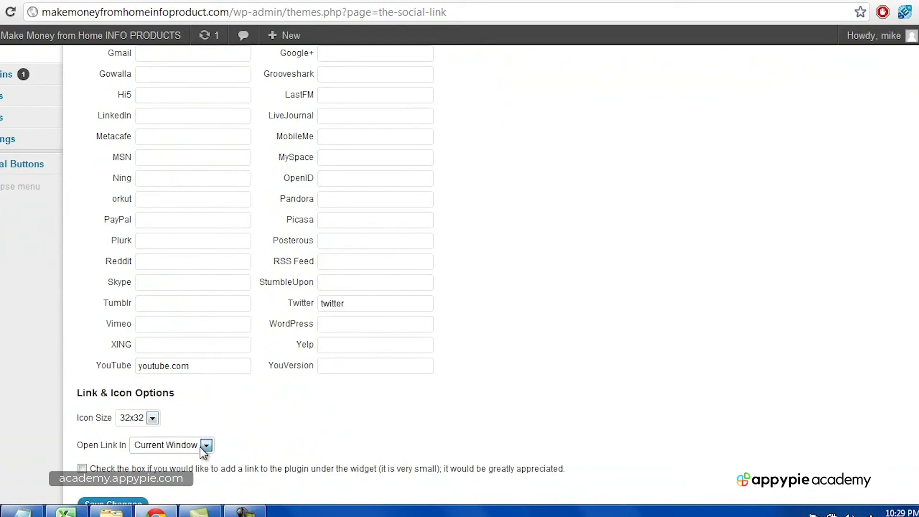
click(196, 469)
scroll(388, 450, down, 3)
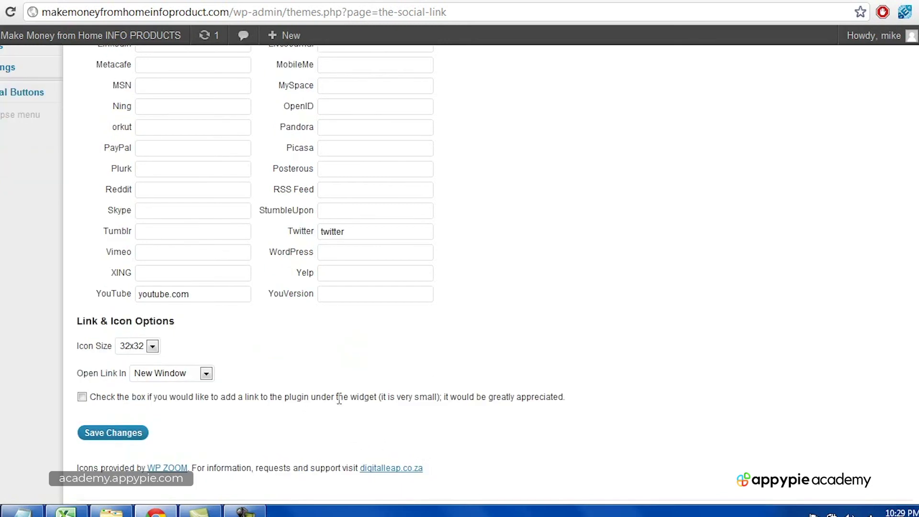
click(130, 437)
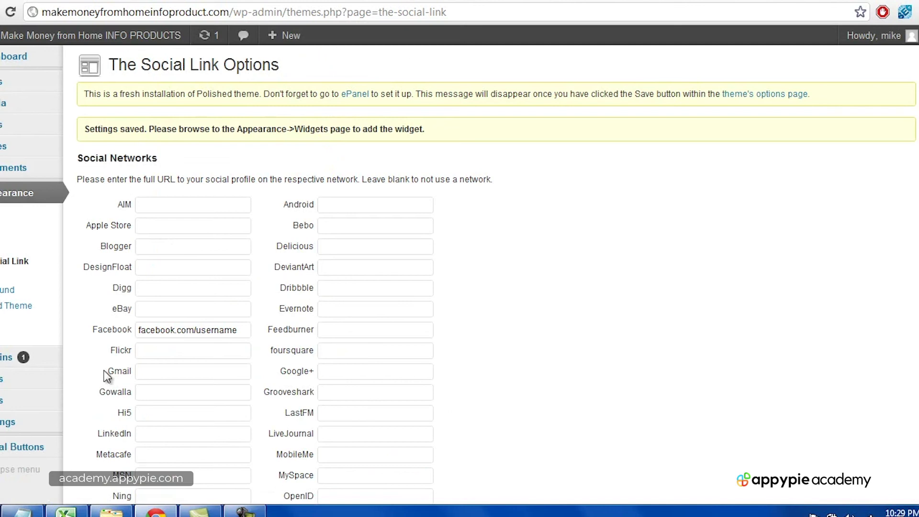
Add The Social Links widget at the top of the Sidebar area and remove the Social Media Buttons text widget.
mouse_move(23, 361)
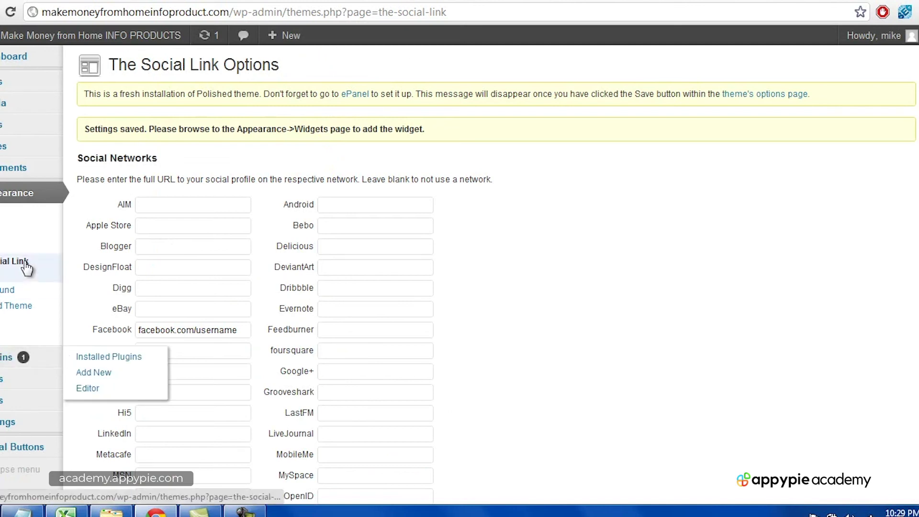
click(23, 239)
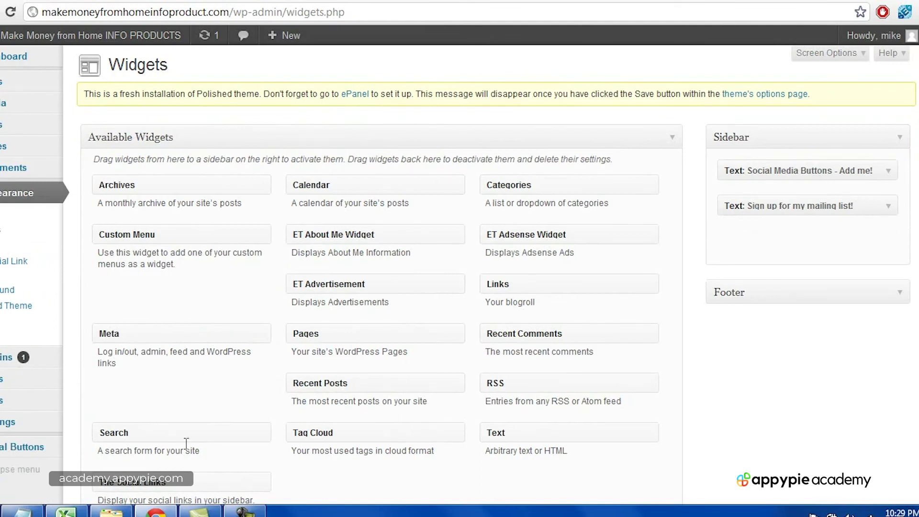
drag(177, 480, 810, 167)
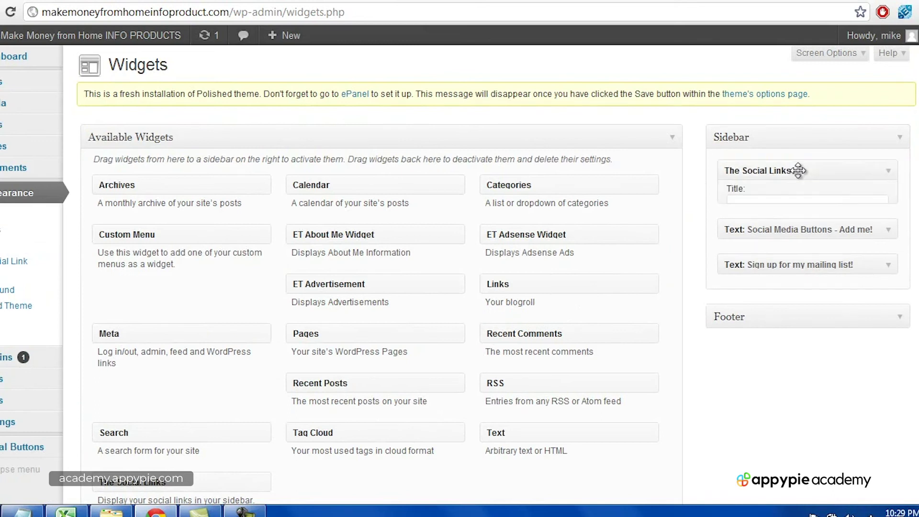
drag(810, 276, 439, 279)
Title The Social Links widget "Add me!", save and collapse it, and reload the live home page to check it.
click(768, 213)
text(Add me!)
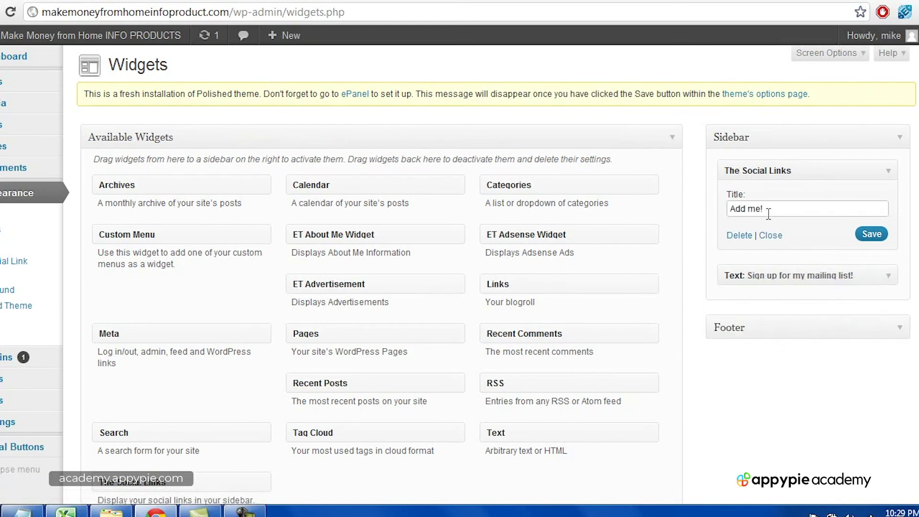
click(871, 234)
click(768, 235)
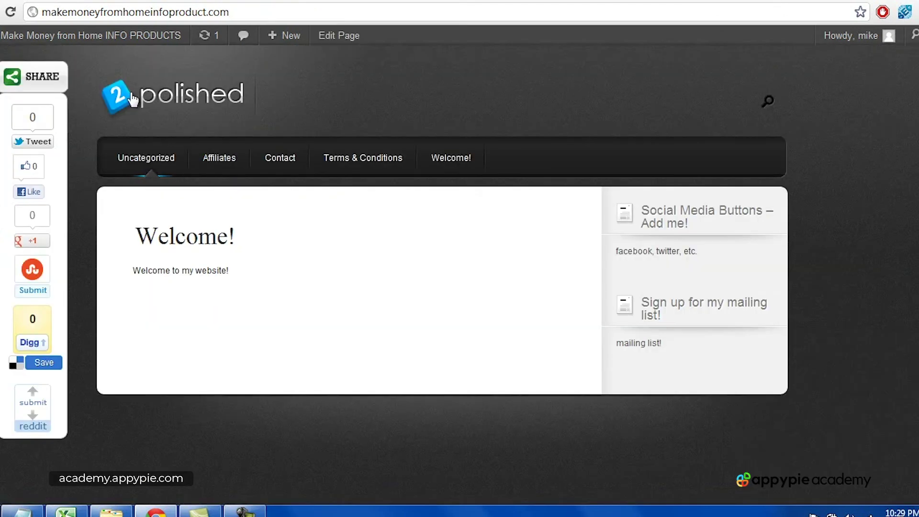
click(133, 100)
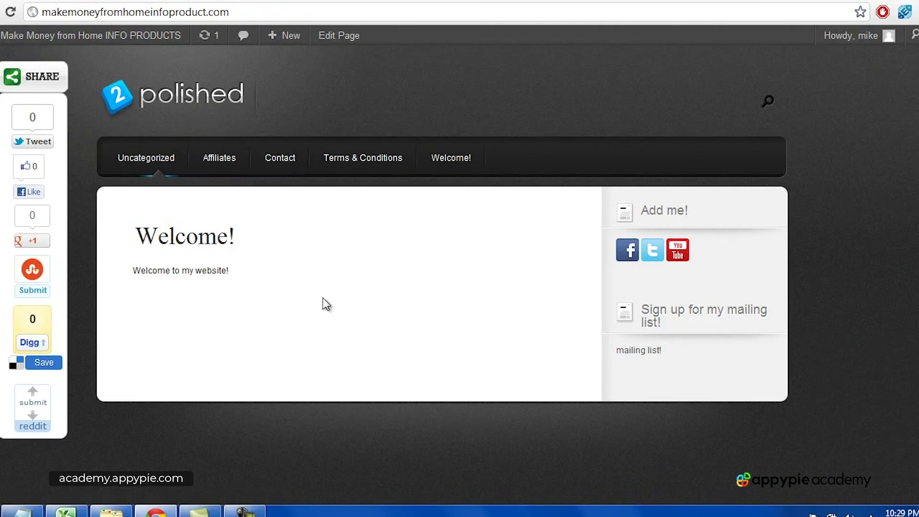
click(245, 511)
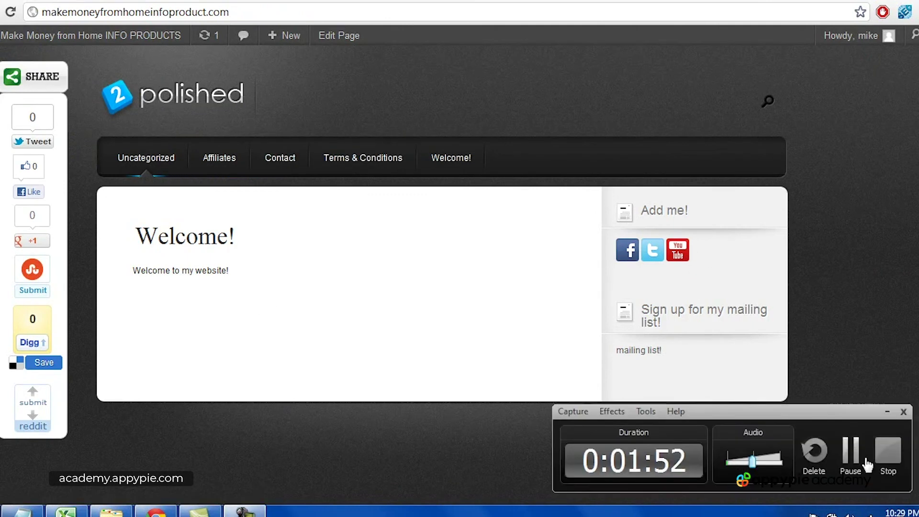
click(887, 452)
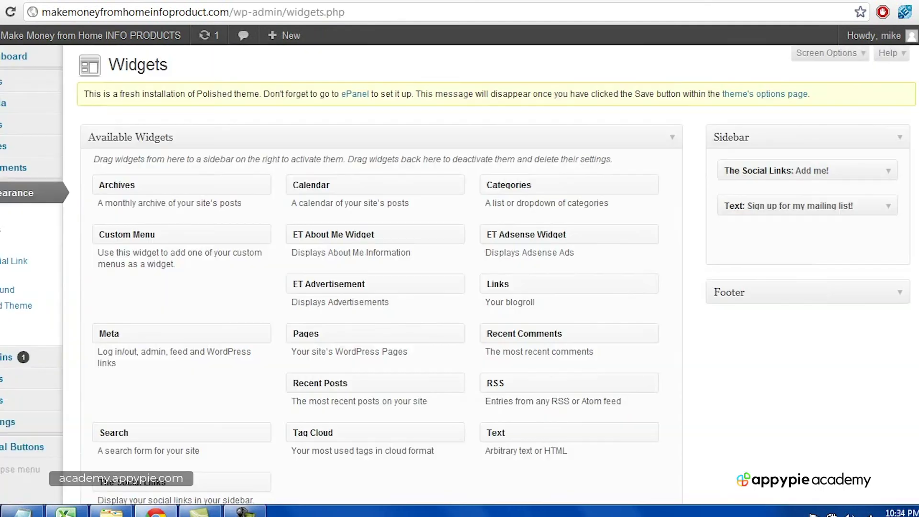
click(604, 4)
click(888, 206)
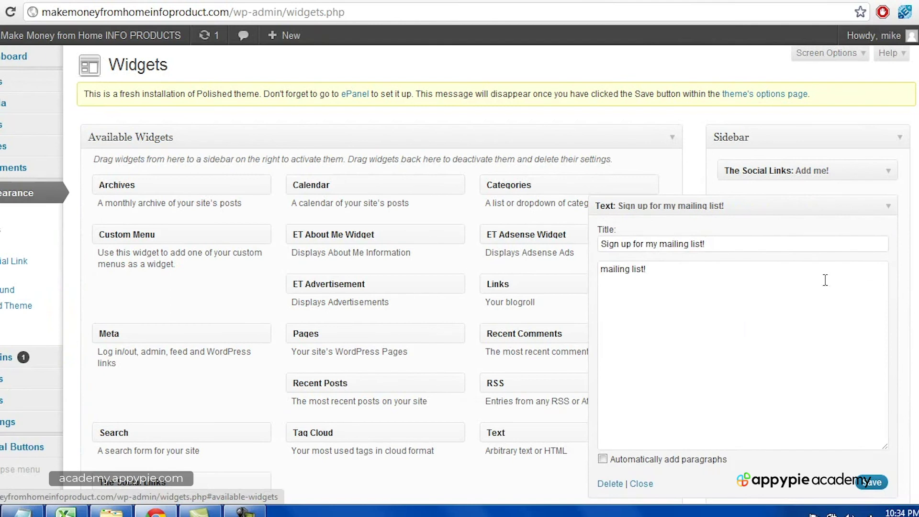
drag(749, 292, 501, 238)
key(BackSpace)
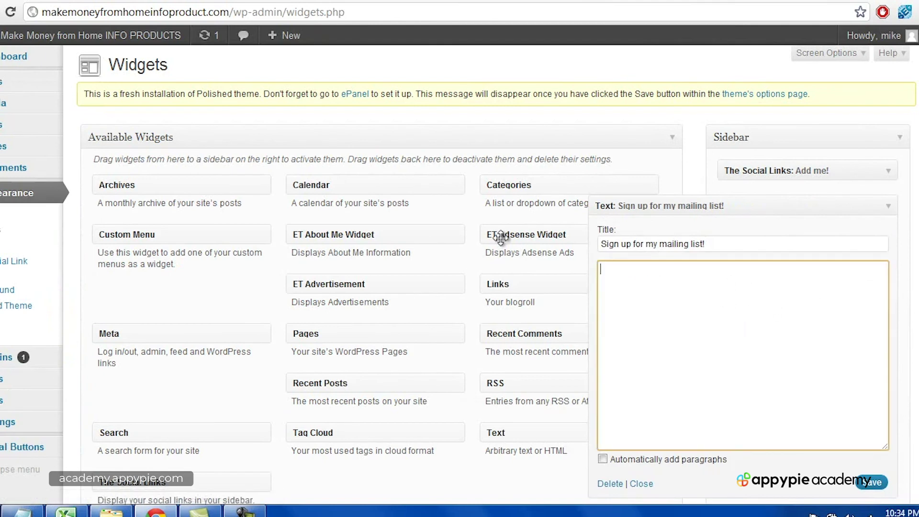
text(<script type="text/javascript" src="http://forms.aweber.com/form/51/1964361851.js"></script>)
click(864, 481)
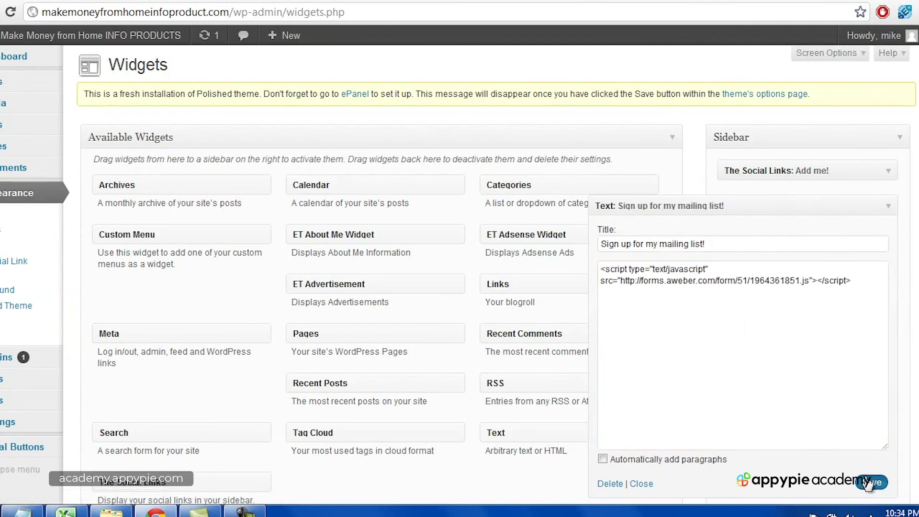
click(650, 486)
Open the live home page and examine the newsletter text and sign-up form in the sidebar.
click(90, 35)
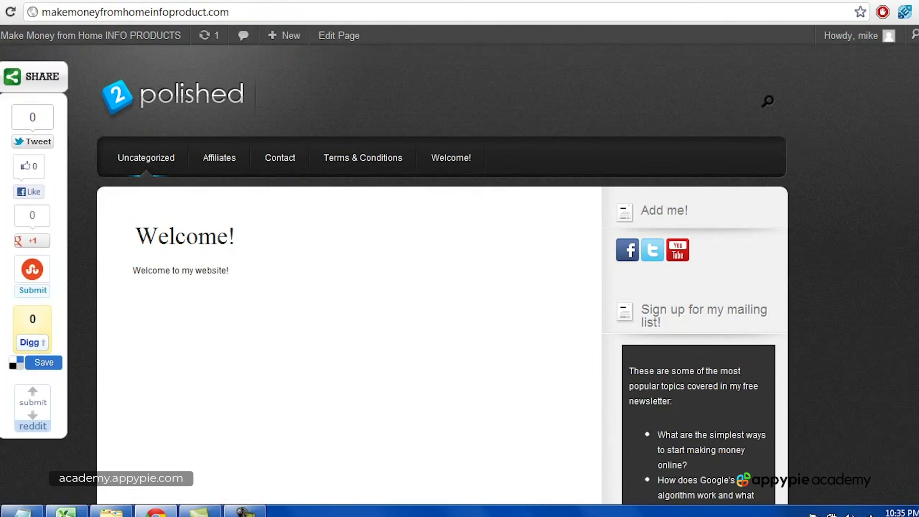
scroll(882, 211, down, 5)
scroll(914, 335, down, 9)
scroll(918, 325, up, 2)
scroll(917, 326, up, 10)
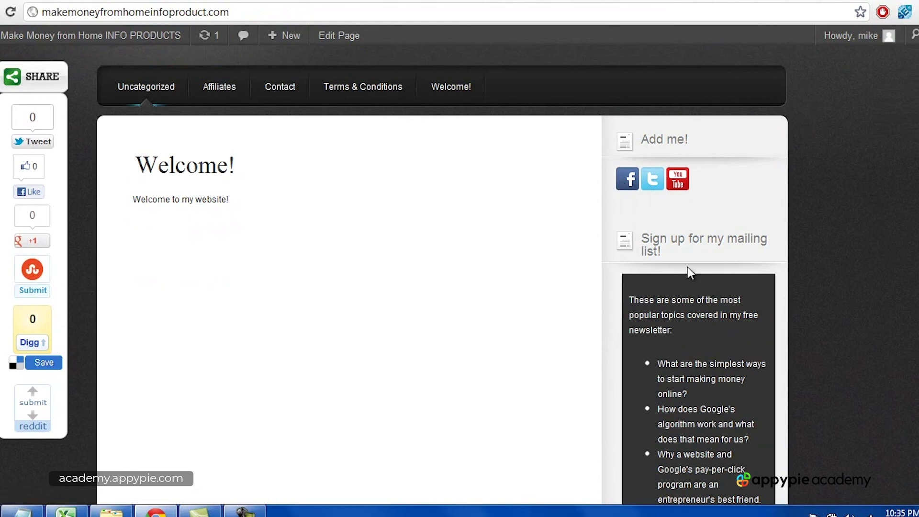
scroll(688, 283, down, 3)
scroll(685, 309, down, 10)
scroll(679, 246, up, 5)
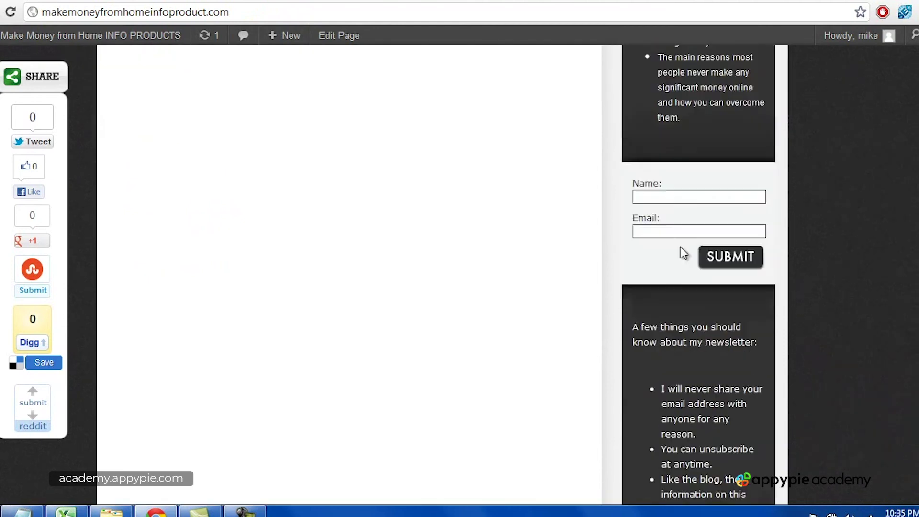
scroll(716, 263, up, 6)
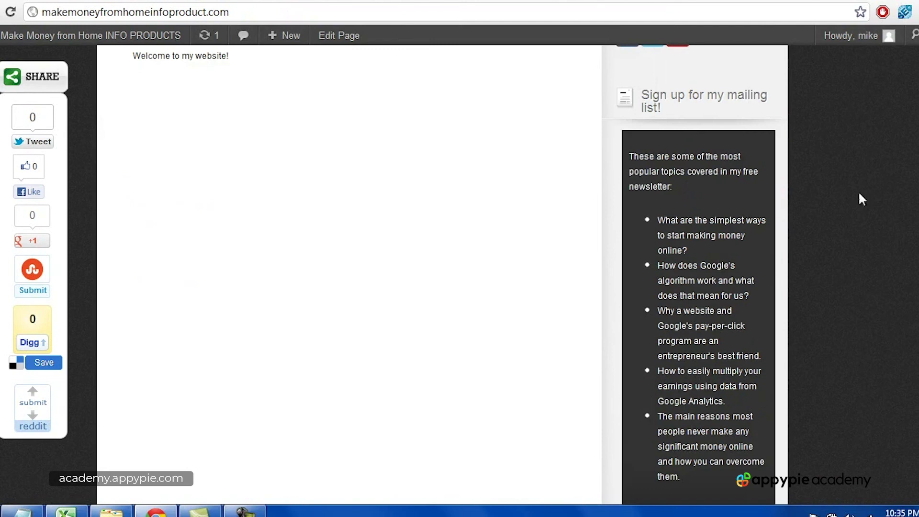
scroll(702, 244, down, 5)
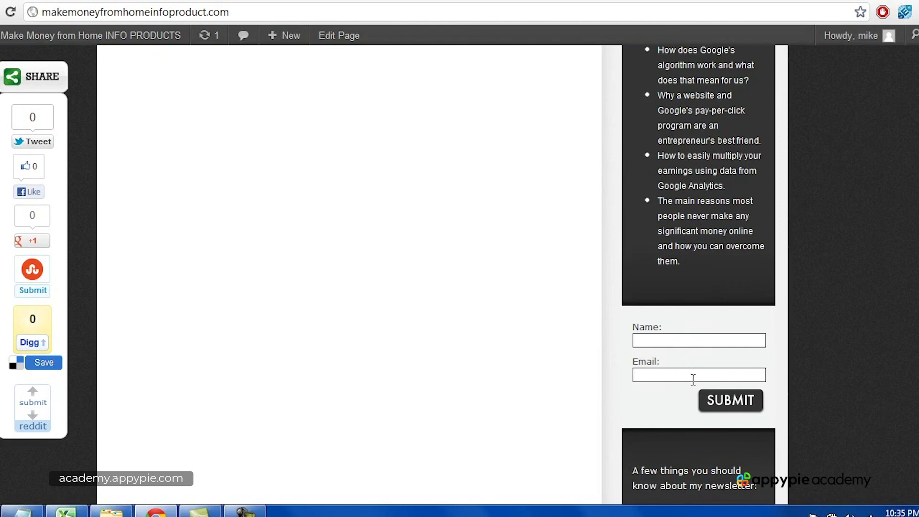
scroll(769, 330, up, 9)
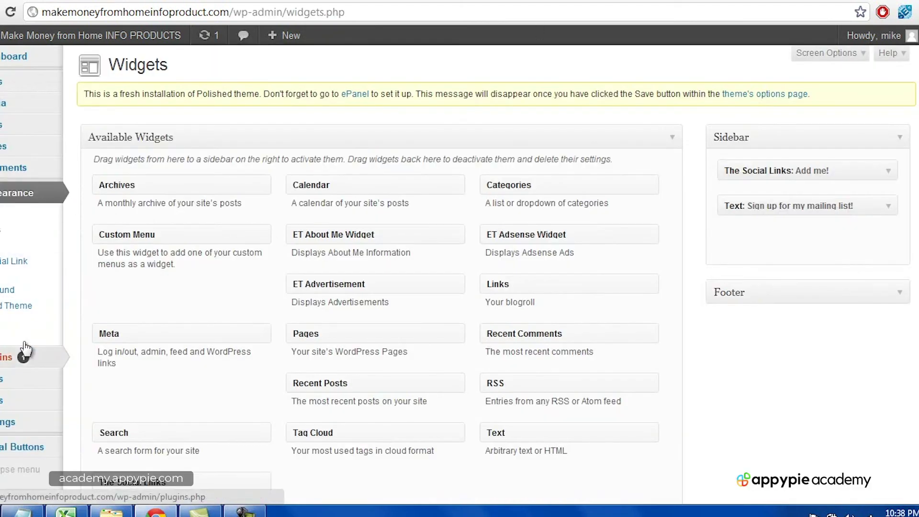
Search the plugin directory for "ultimate tinymce" to add a new plugin.
mouse_move(21, 356)
click(107, 378)
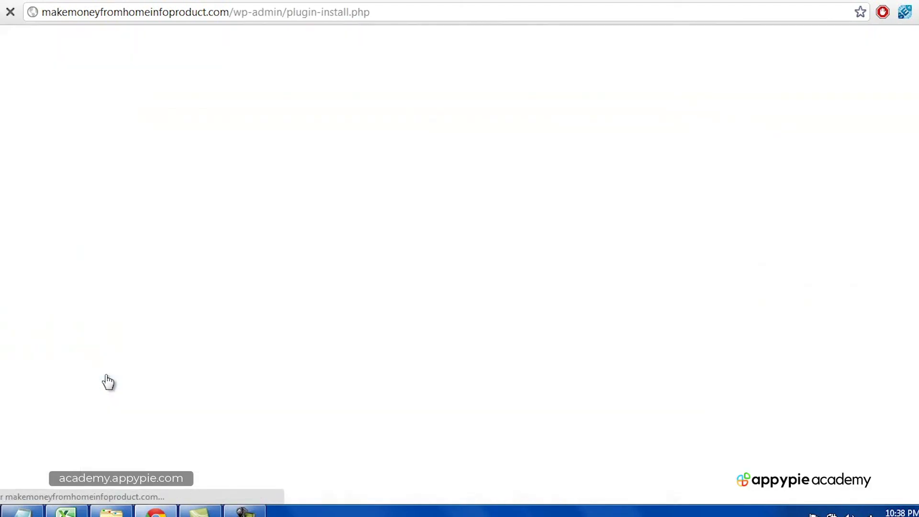
click(185, 234)
text(u)
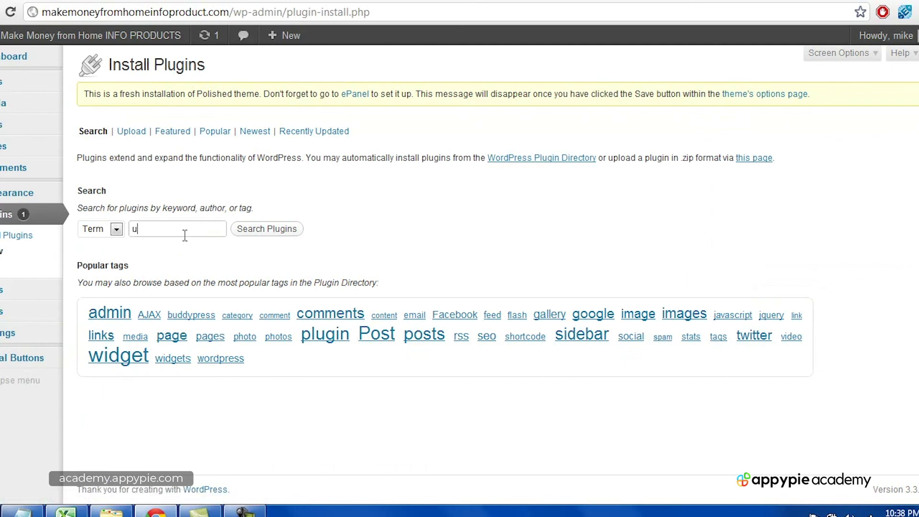
text(ltimate tinymce)
key(Return)
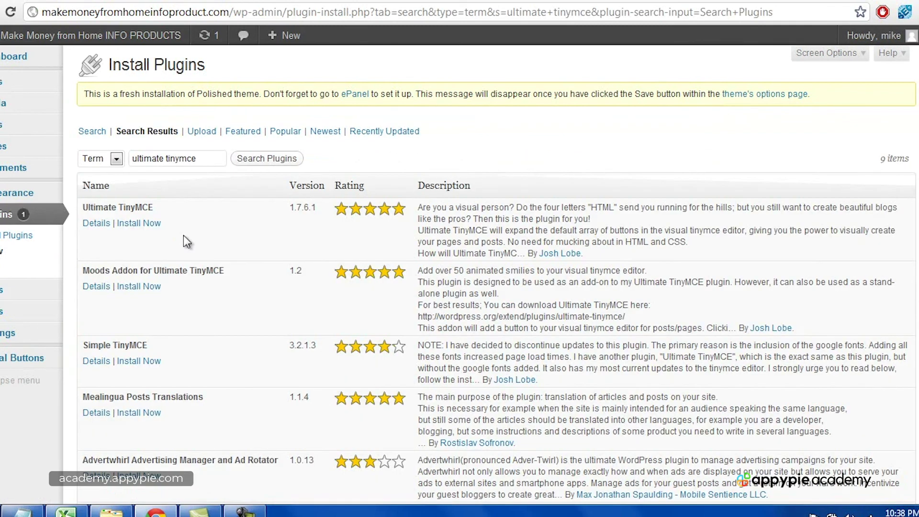
Install the Ultimate TinyMCE plugin and activate it.
click(152, 224)
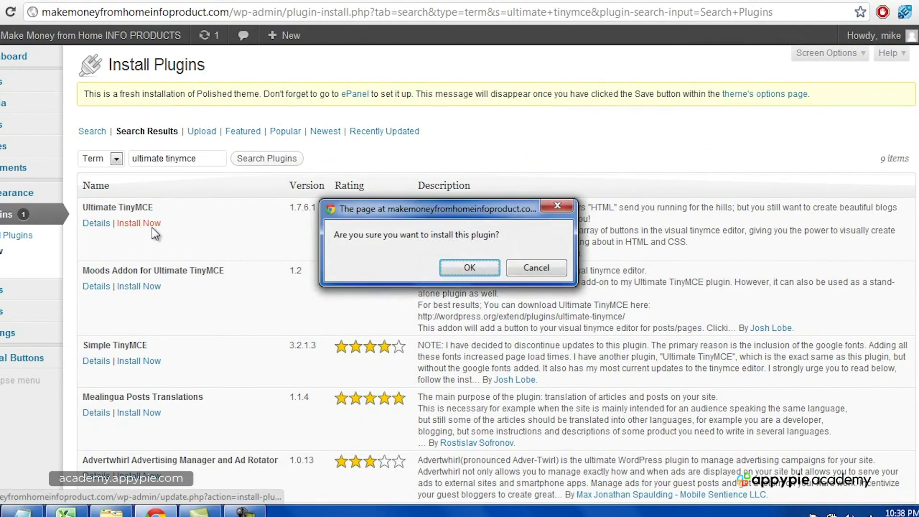
click(468, 268)
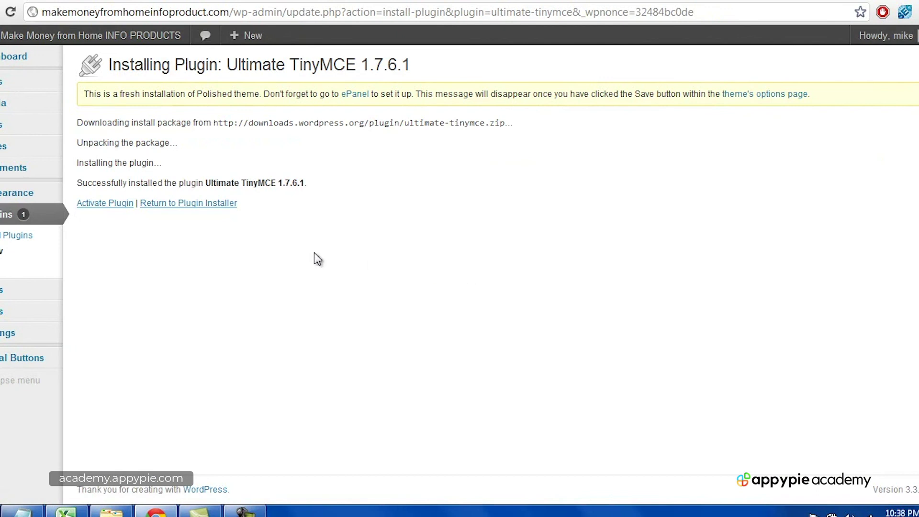
click(108, 204)
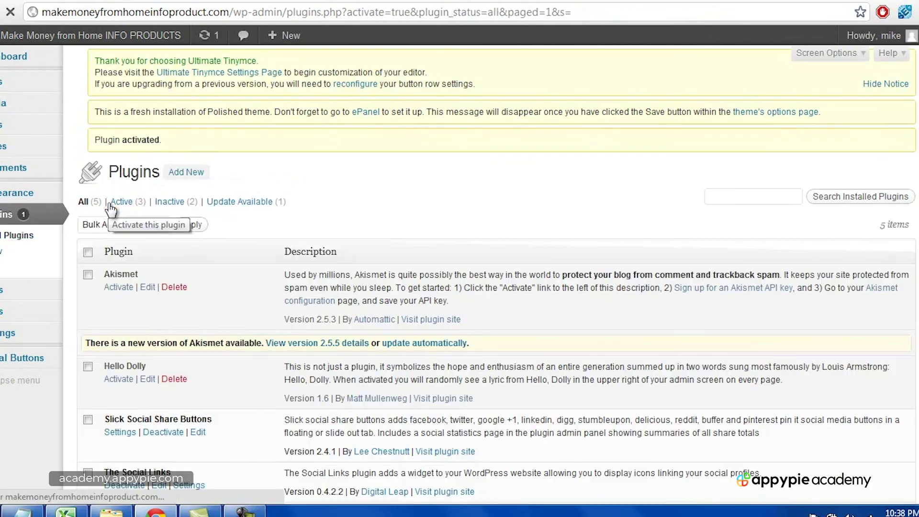
scroll(242, 303, down, 3)
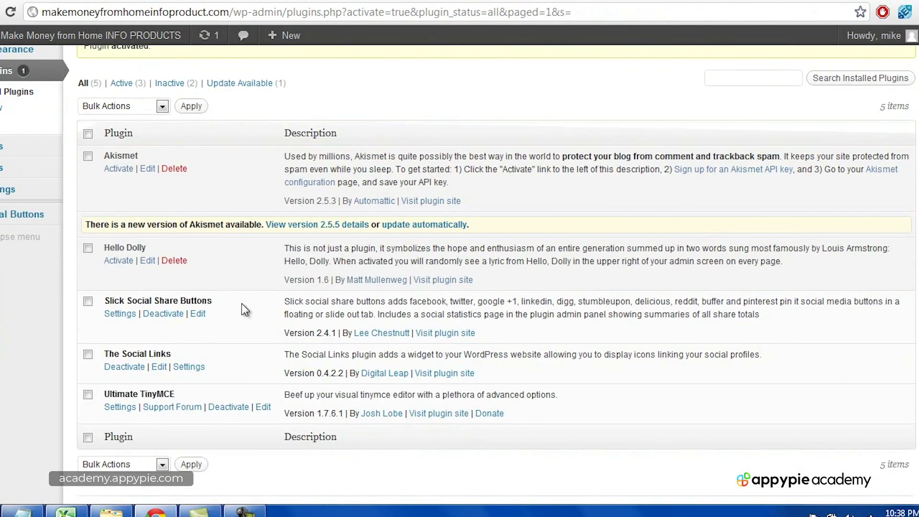
In the Ultimate TinyMCE settings, enable the Font Select Box, Font Size Box and Style Select Box.
click(136, 408)
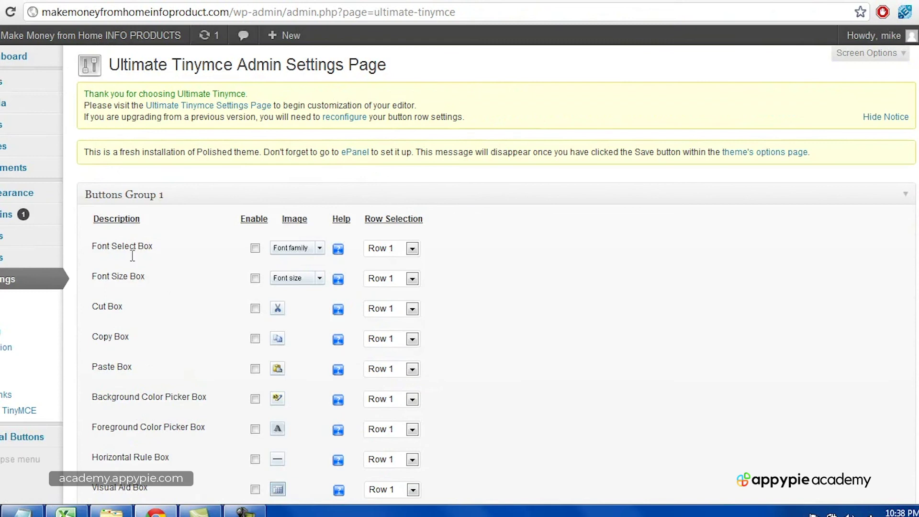
click(255, 248)
click(255, 279)
scroll(168, 337, down, 1)
scroll(200, 324, down, 3)
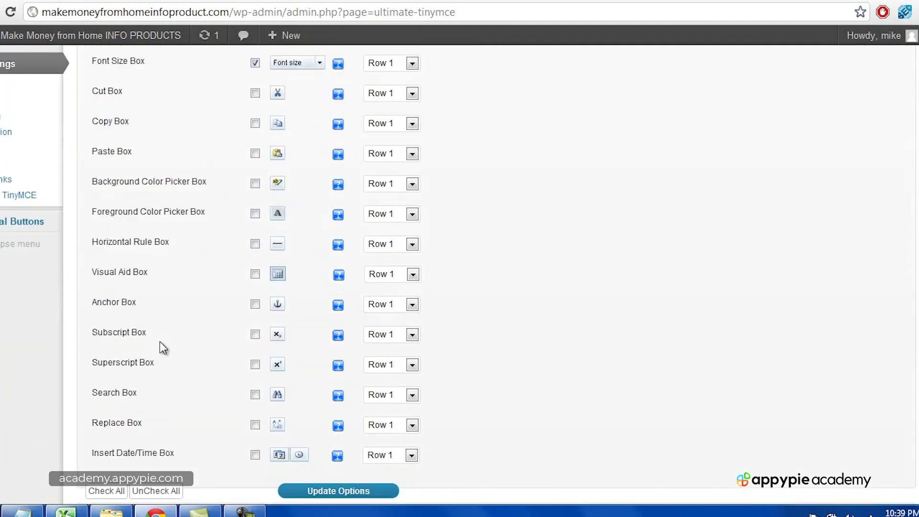
scroll(176, 337, down, 2)
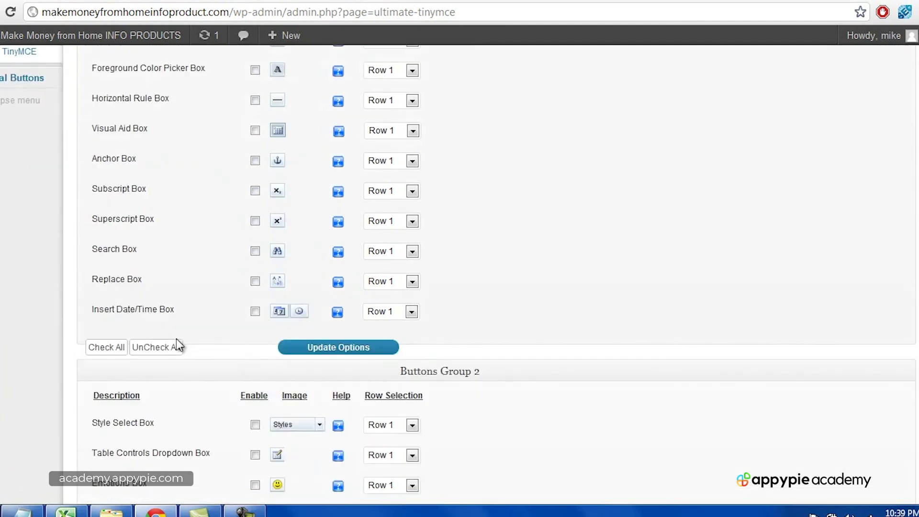
click(255, 353)
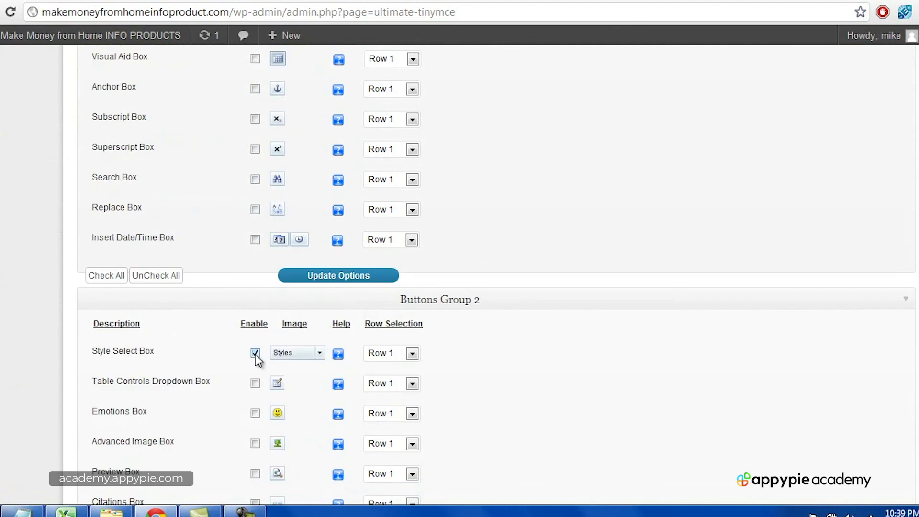
Look through the remaining button groups, advanced features and miscellaneous features, and save the Ultimate TinyMCE options.
scroll(289, 351, down, 5)
scroll(291, 353, down, 2)
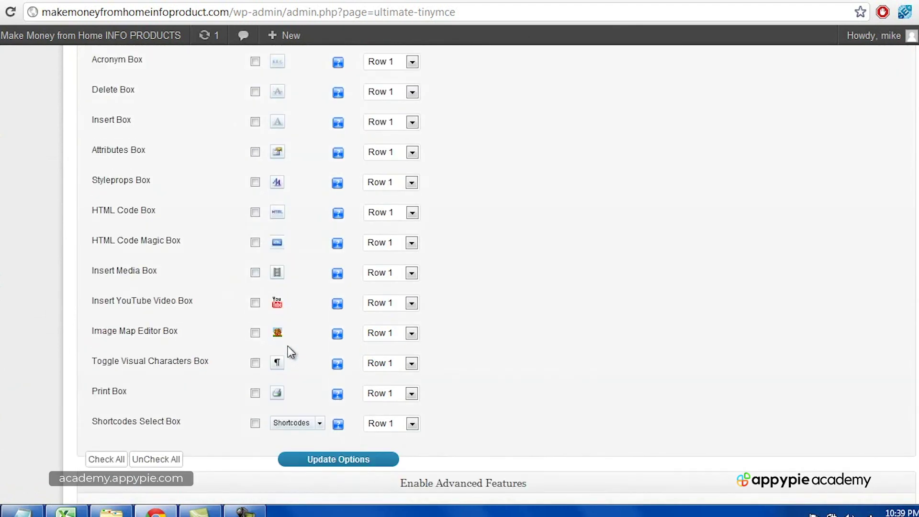
scroll(232, 337, up, 3)
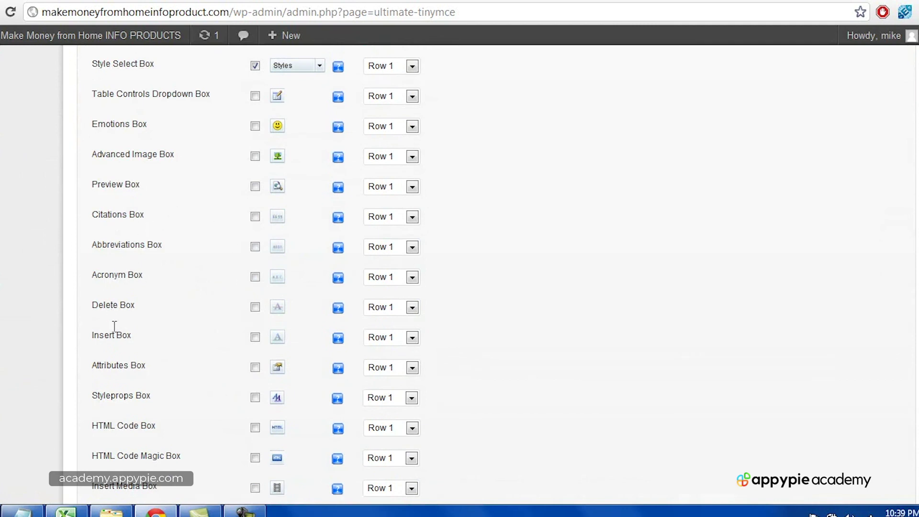
scroll(256, 210, up, 15)
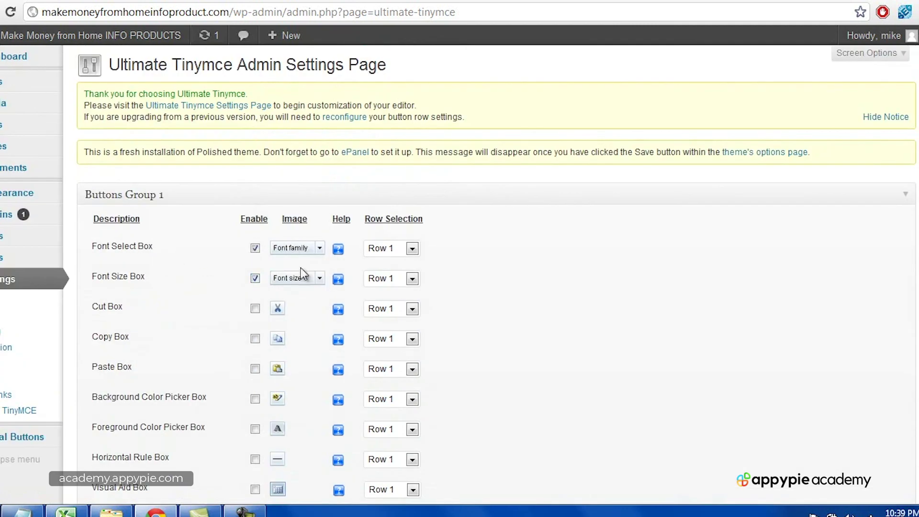
scroll(287, 240, down, 15)
scroll(248, 291, up, 10)
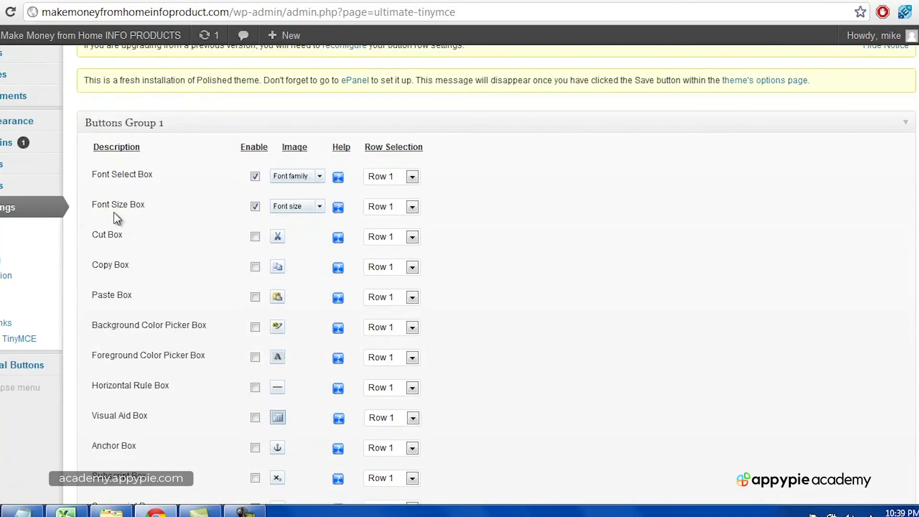
scroll(263, 297, down, 8)
scroll(263, 297, down, 10)
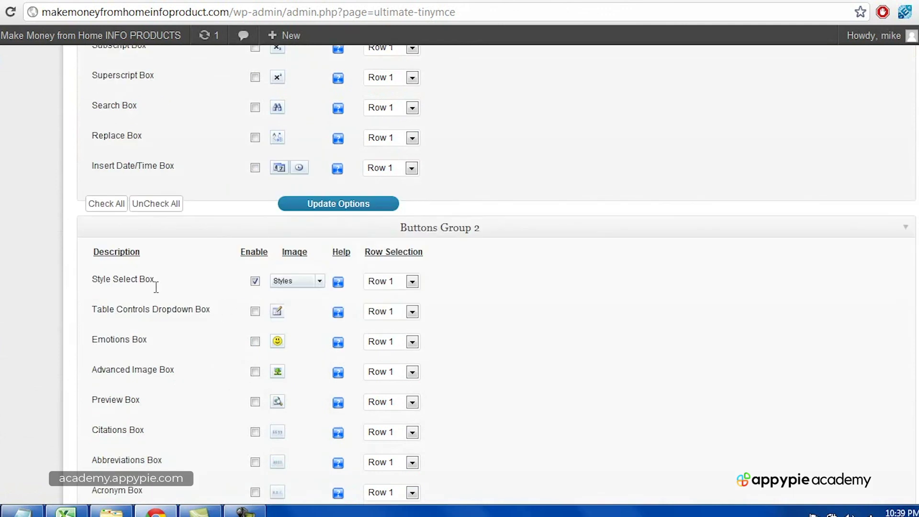
scroll(274, 317, down, 5)
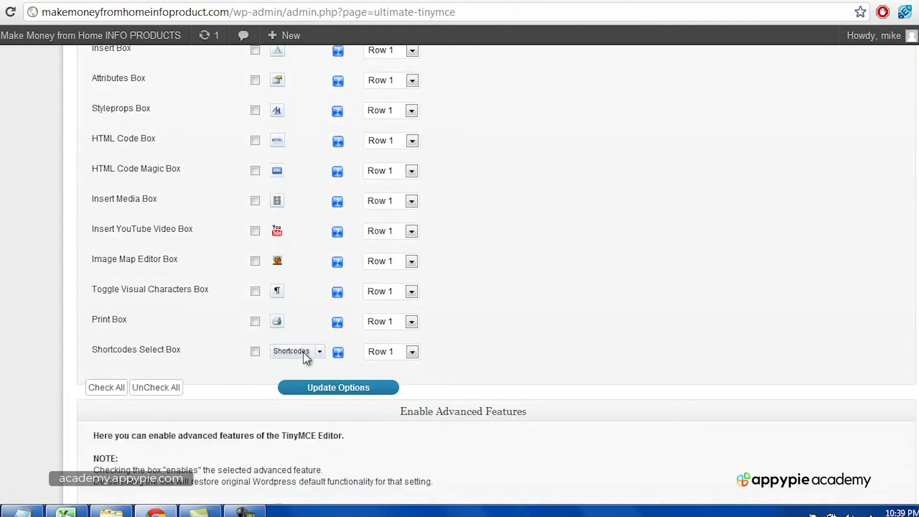
scroll(246, 357, down, 7)
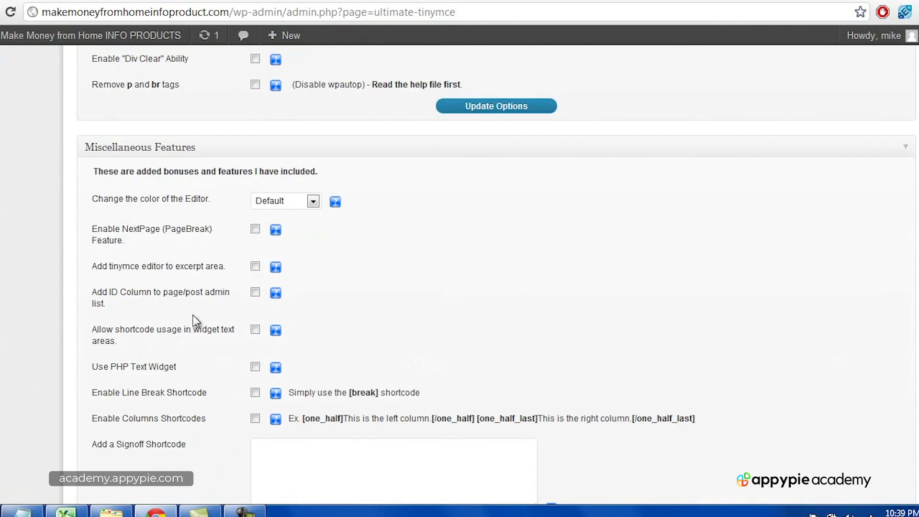
scroll(193, 318, down, 6)
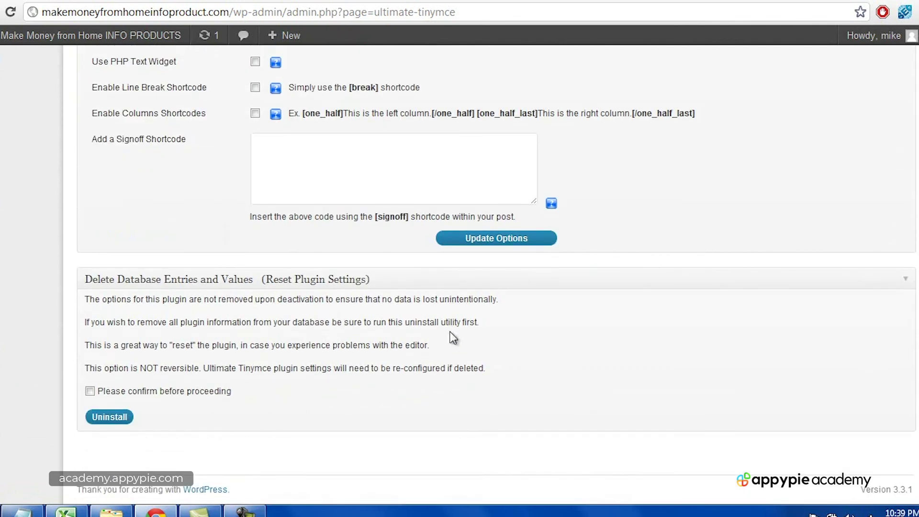
scroll(472, 334, up, 10)
click(480, 310)
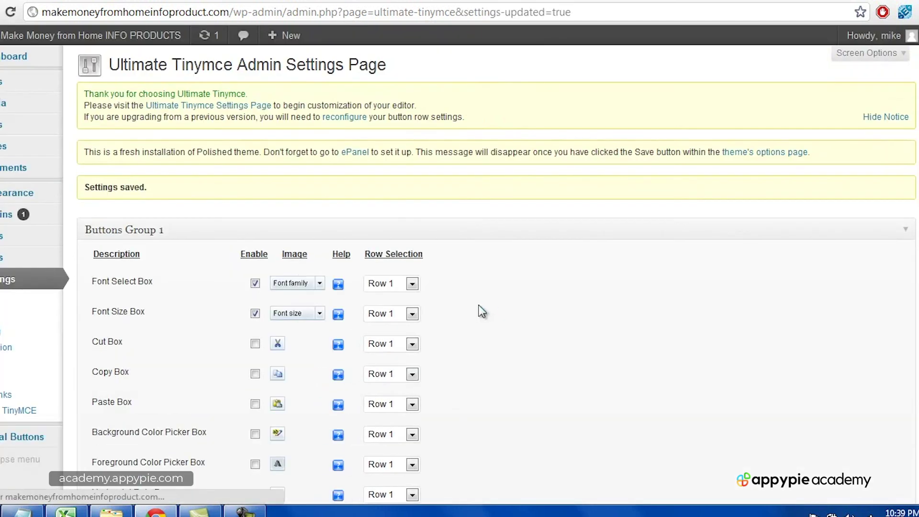
Open the Welcome! page for editing and replace its body text with "Welcome!".
click(8, 155)
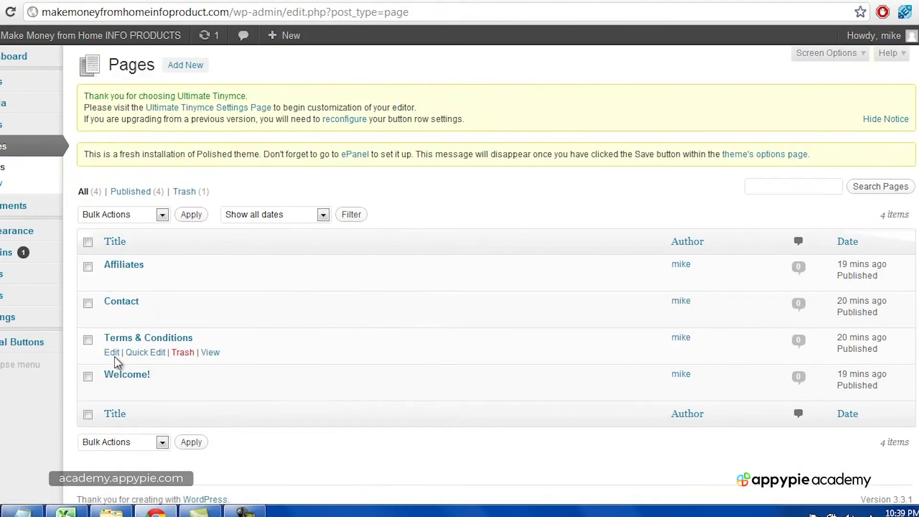
click(128, 375)
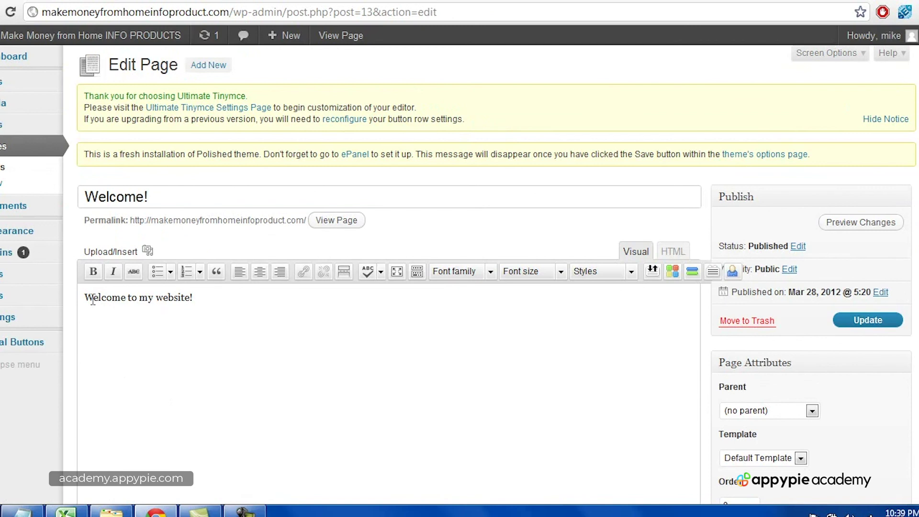
drag(85, 297, 252, 311)
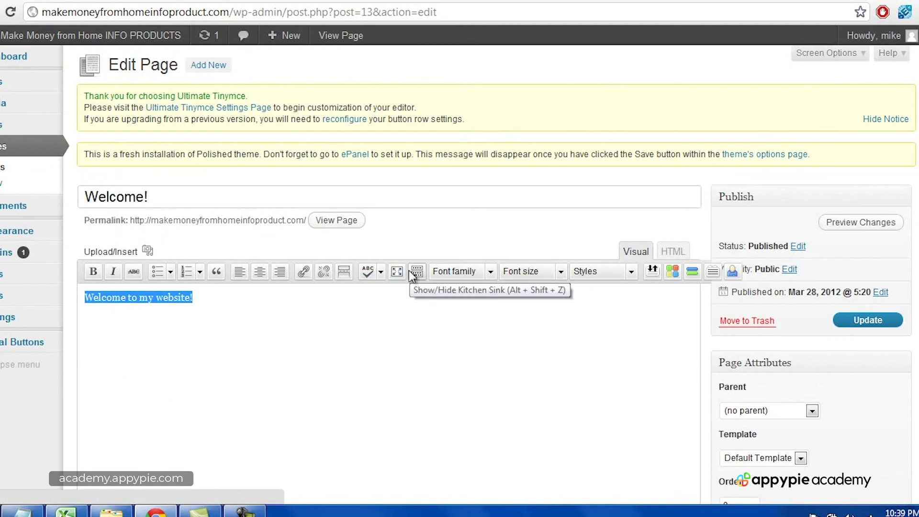
click(244, 511)
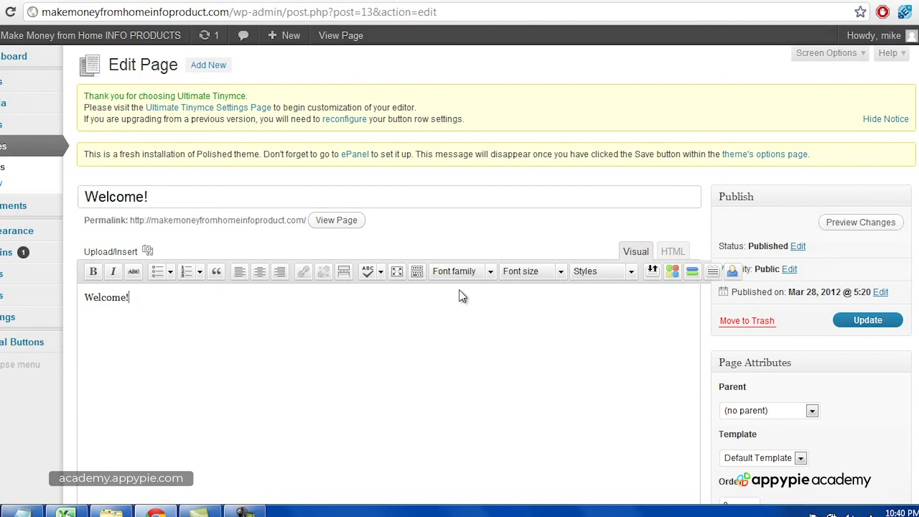
Format the "Welcome!" body text at 28px in the Impact font.
drag(180, 307, 78, 286)
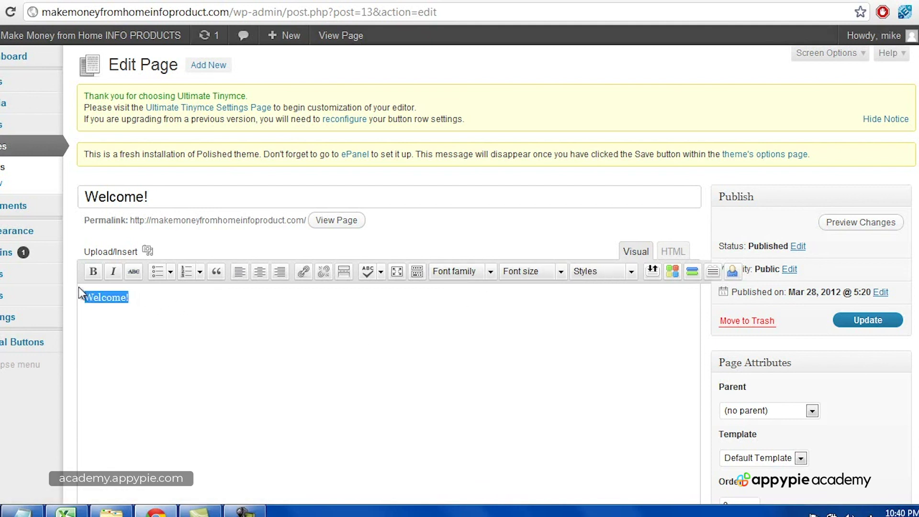
click(560, 271)
drag(599, 320, 601, 335)
click(554, 369)
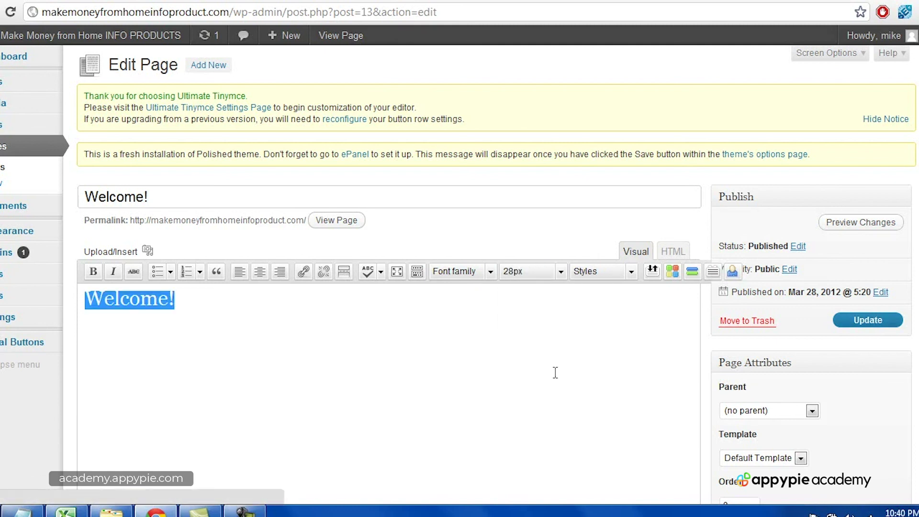
click(489, 274)
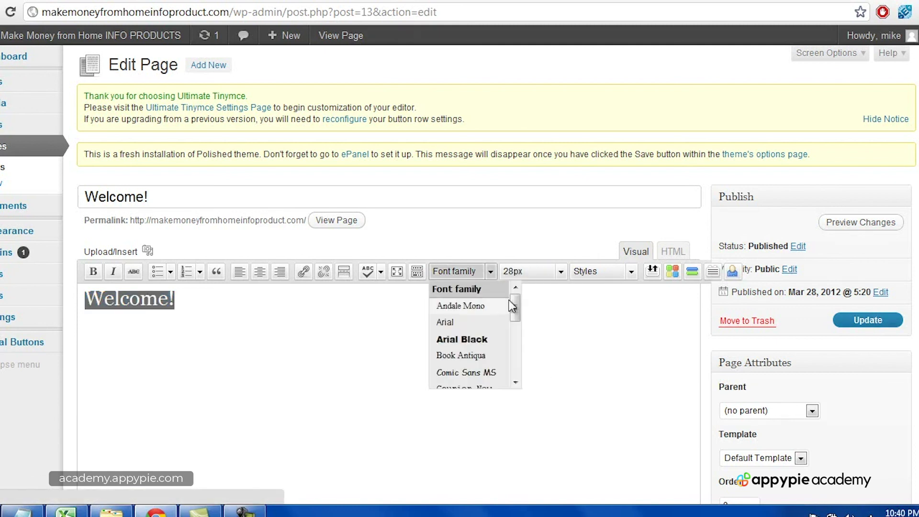
mouse_move(514, 304)
mouse_down()
mouse_move(510, 352)
mouse_move(511, 286)
mouse_up()
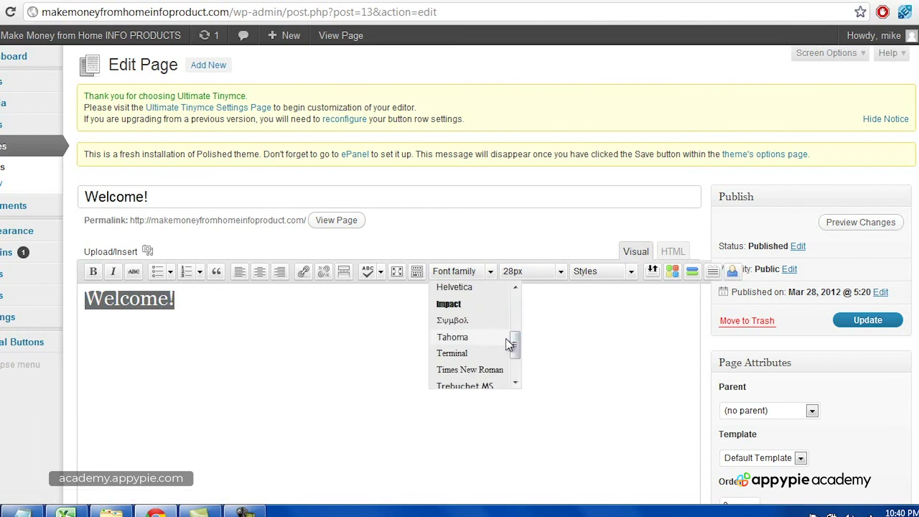
click(472, 308)
click(288, 313)
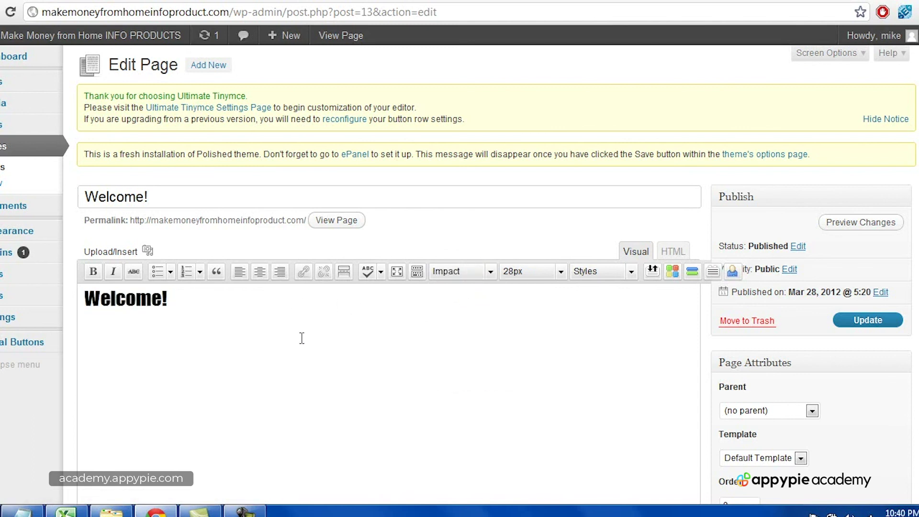
Add a new paragraph reading "blah blah blah" below the "Welcome!" text.
key(Return)
text(blah blah blah)
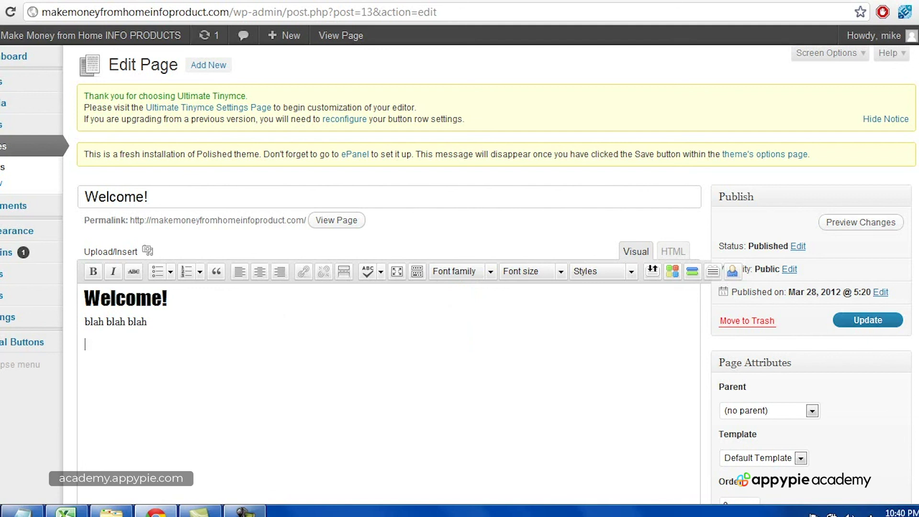
click(244, 511)
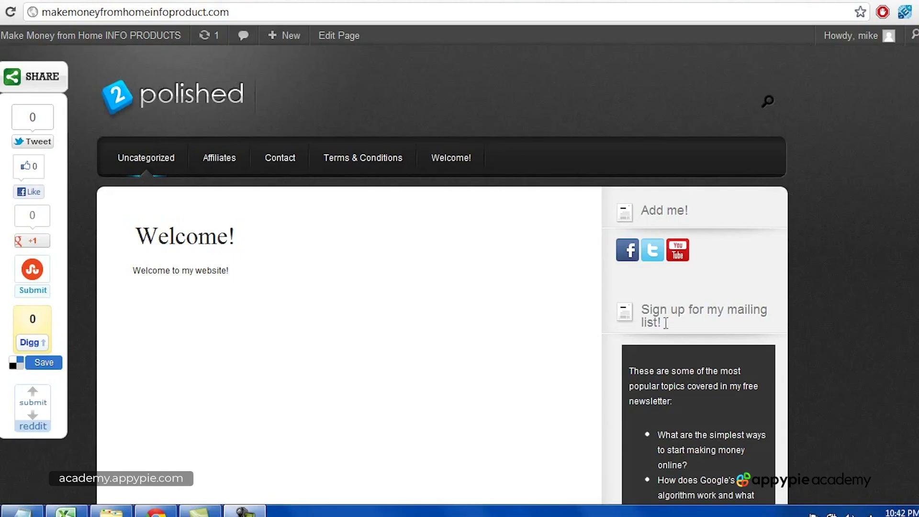
Examine the live home page, including the logo, the welcome text, the sidebar newsletter and sign-up form, and the share buttons.
click(164, 110)
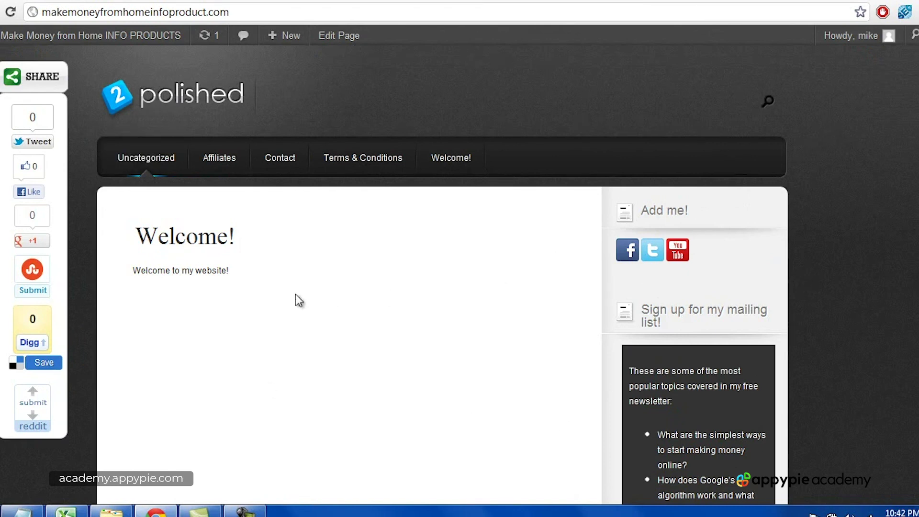
drag(136, 236, 263, 242)
click(262, 242)
scroll(599, 251, down, 5)
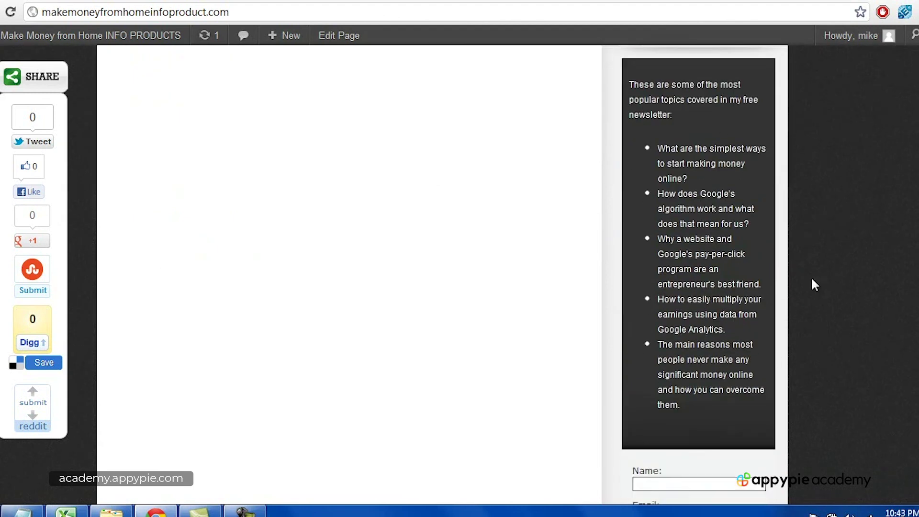
scroll(813, 284, up, 4)
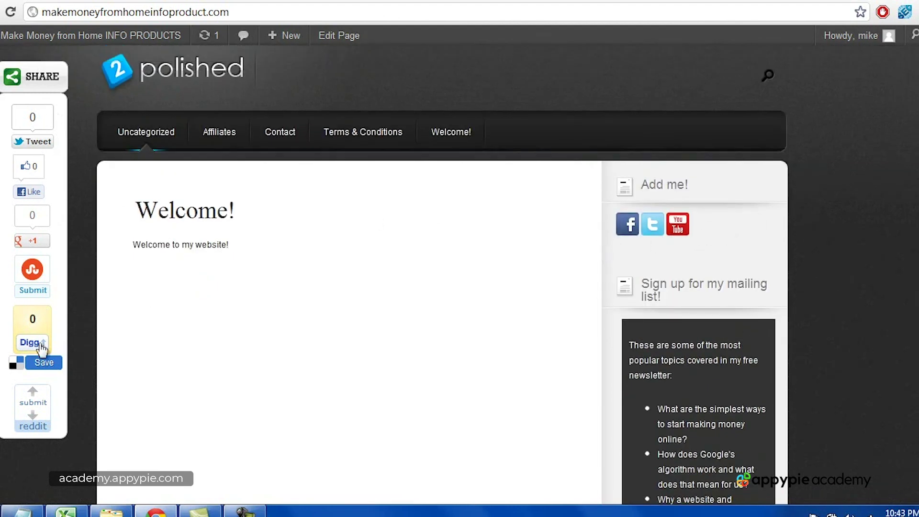
scroll(404, 221, up, 1)
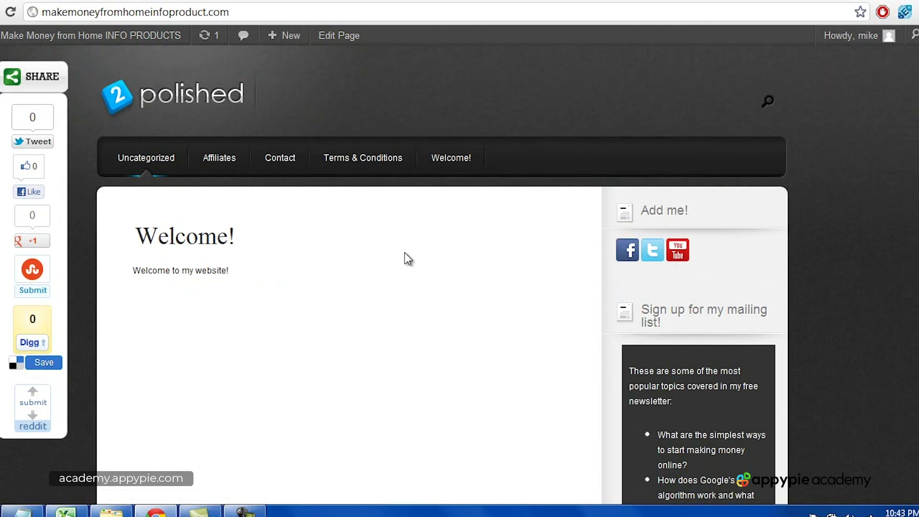